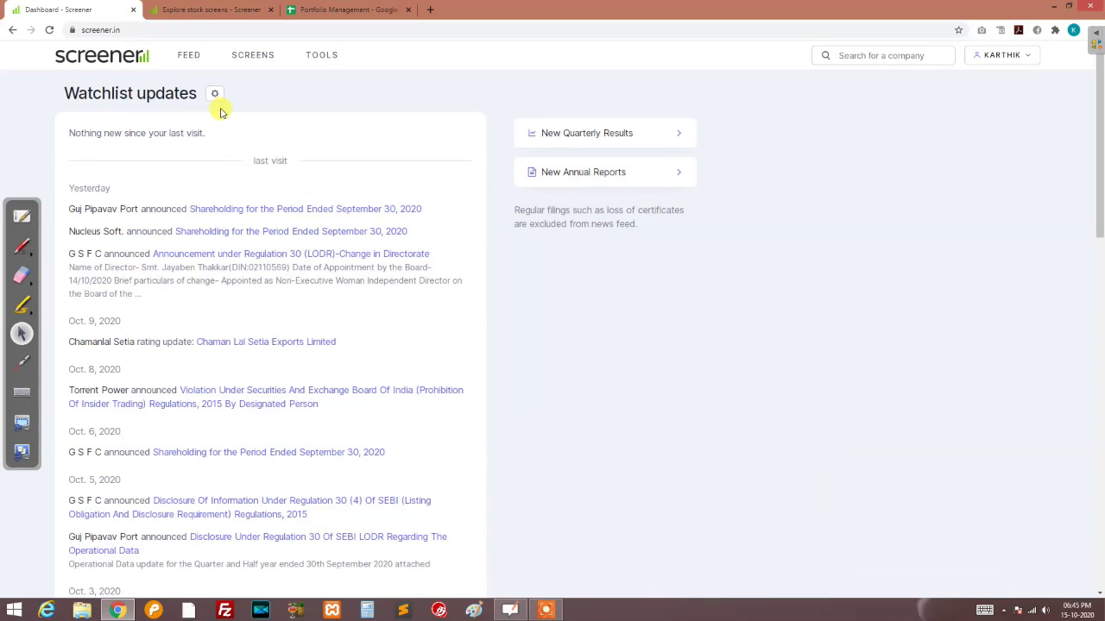
# Go to Screener's stock screens and start a new custom search query
pyautogui.click(108, 30)
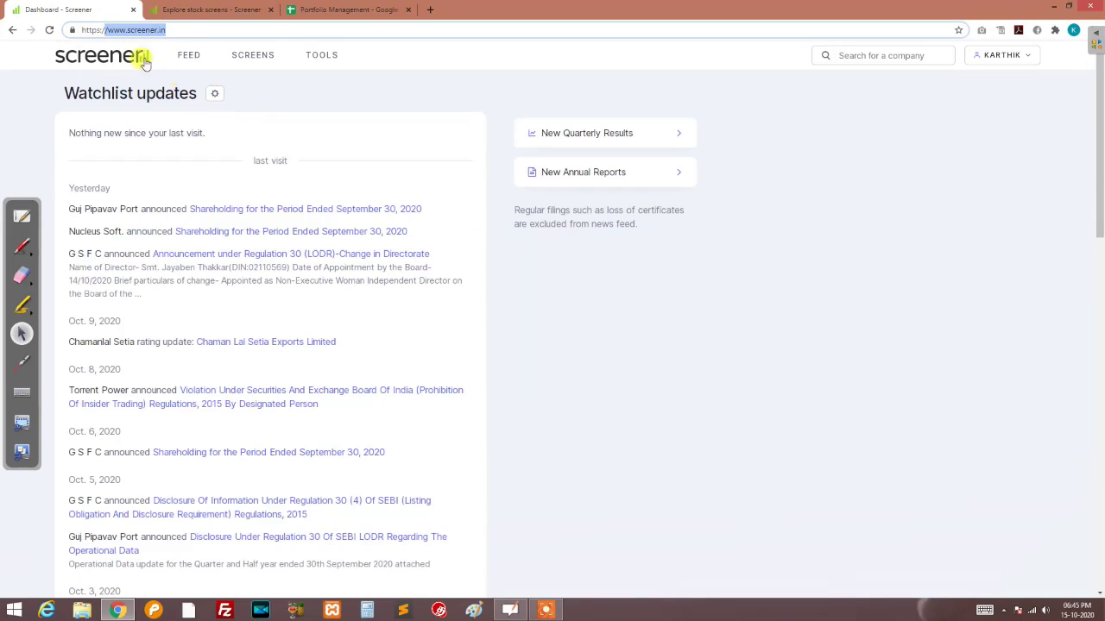
pyautogui.click(38, 240)
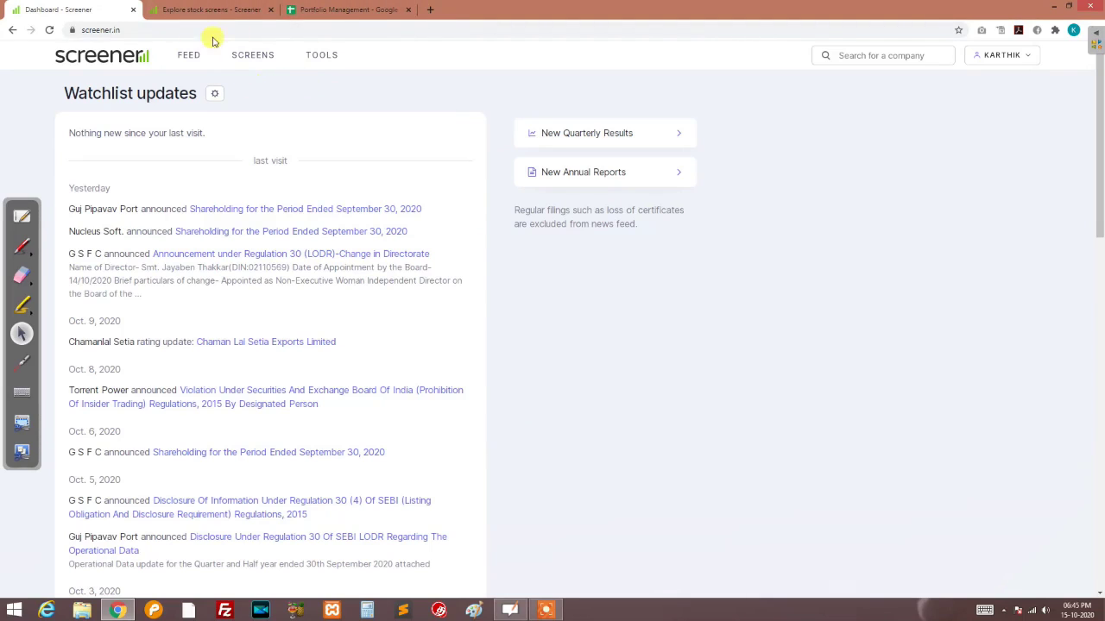
pyautogui.click(252, 54)
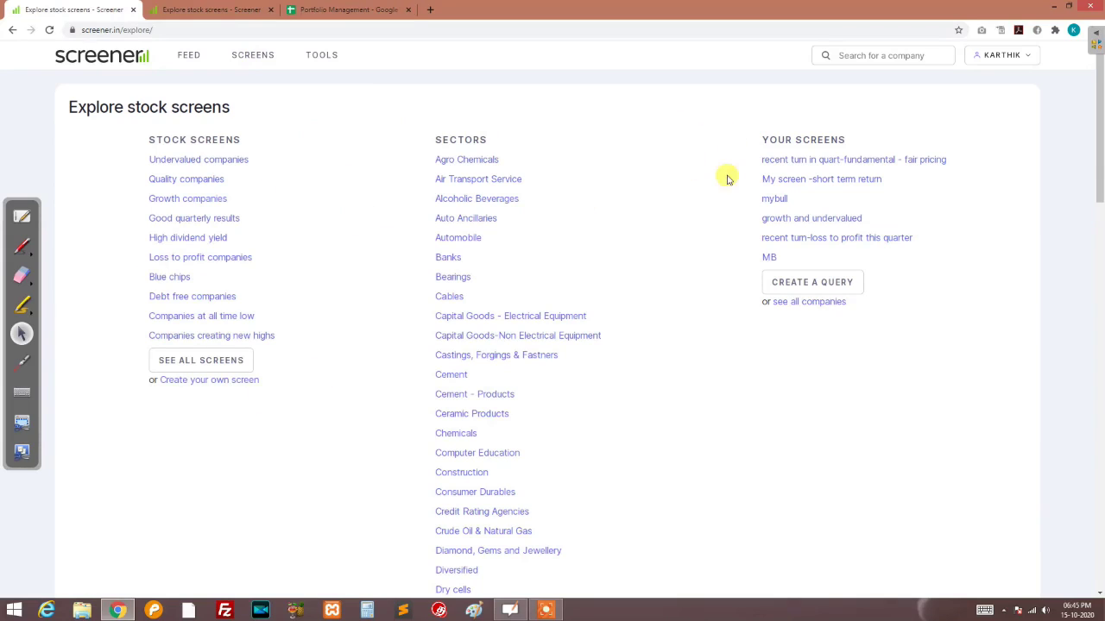
pyautogui.click(822, 280)
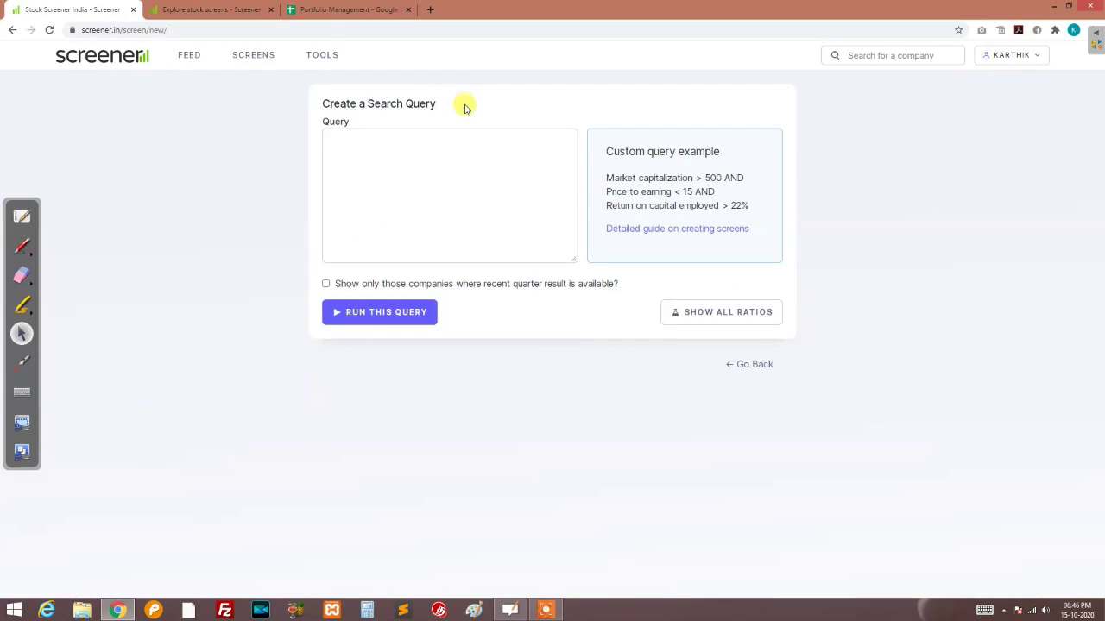
pyautogui.click(440, 186)
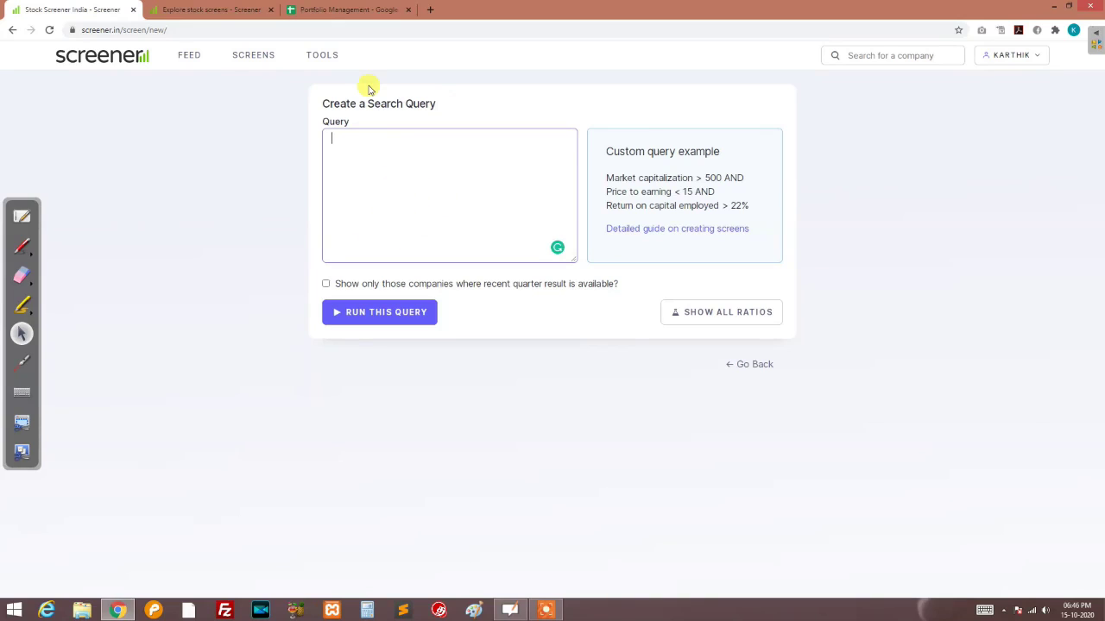
# Copy the three growth-company conditions from the Screener Formula sheet of the Portfolio Management spreadsheet in Google Sheets
pyautogui.click(401, 9)
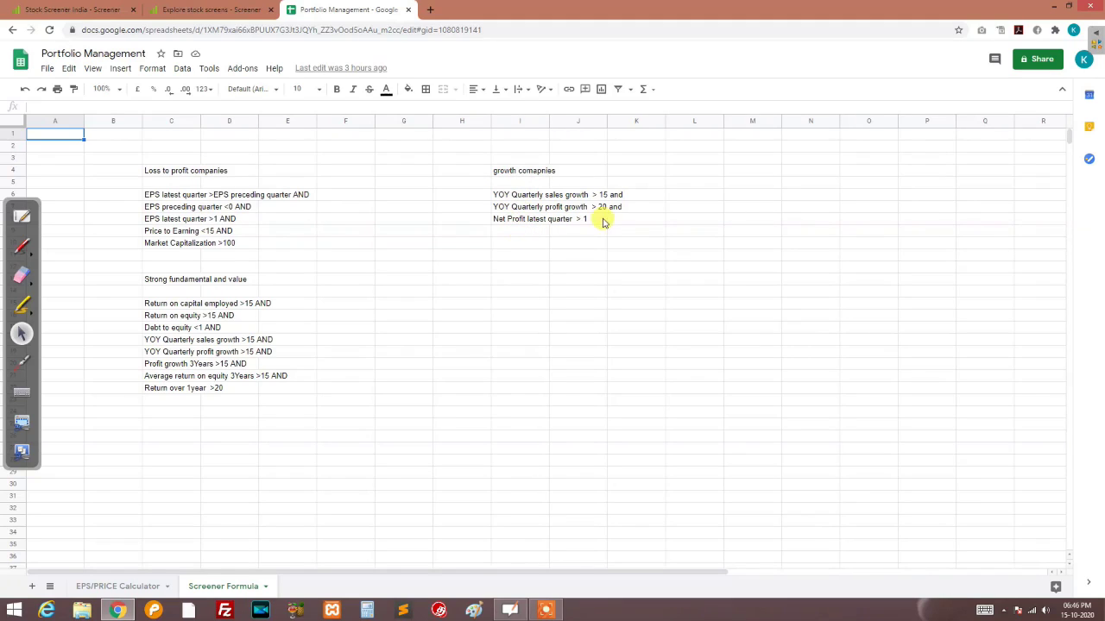
pyautogui.moveTo(602, 220); pyautogui.dragTo(493, 193)
pyautogui.click(634, 220)
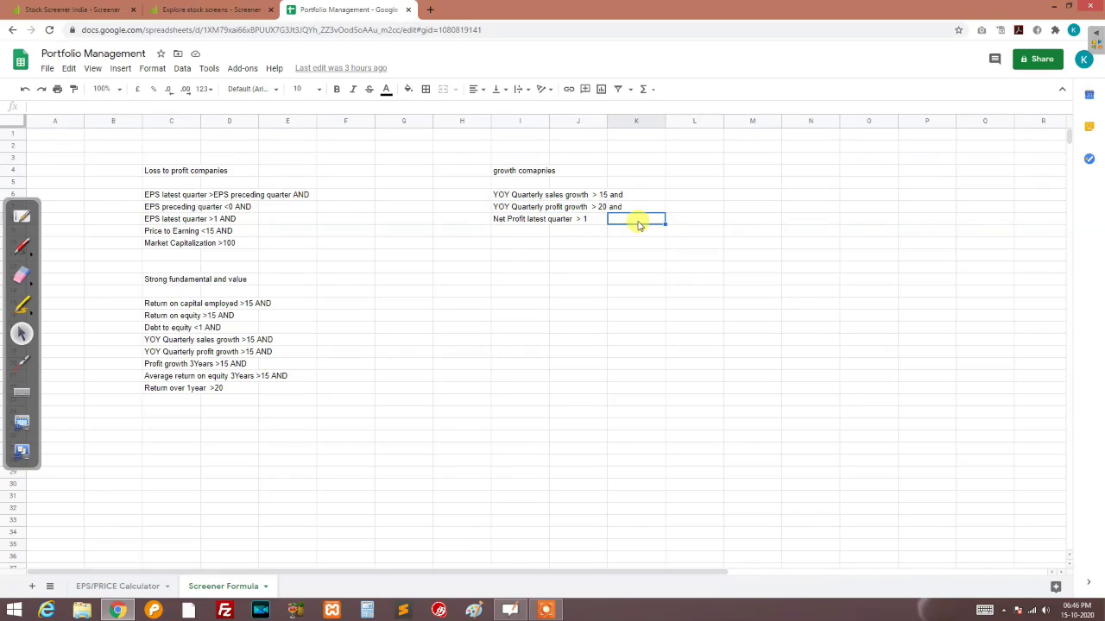
pyautogui.moveTo(637, 221); pyautogui.dragTo(516, 196)
pyautogui.hotkey('ctrl', 'c')
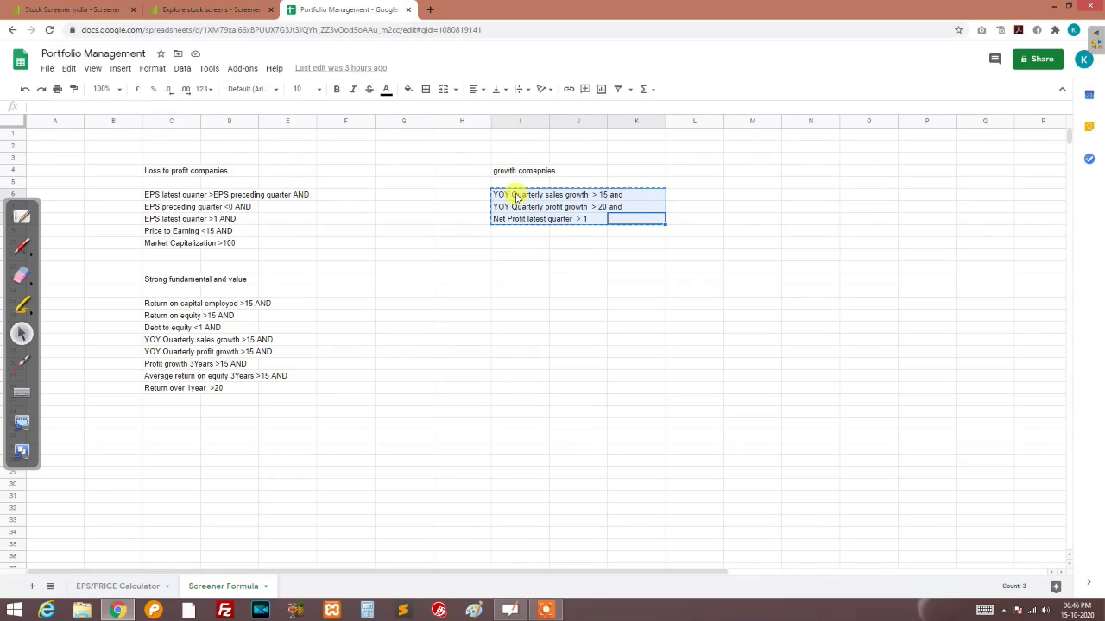
# Return to Screener's new query page and close the spare Explore stock screens page
pyautogui.click(250, 11)
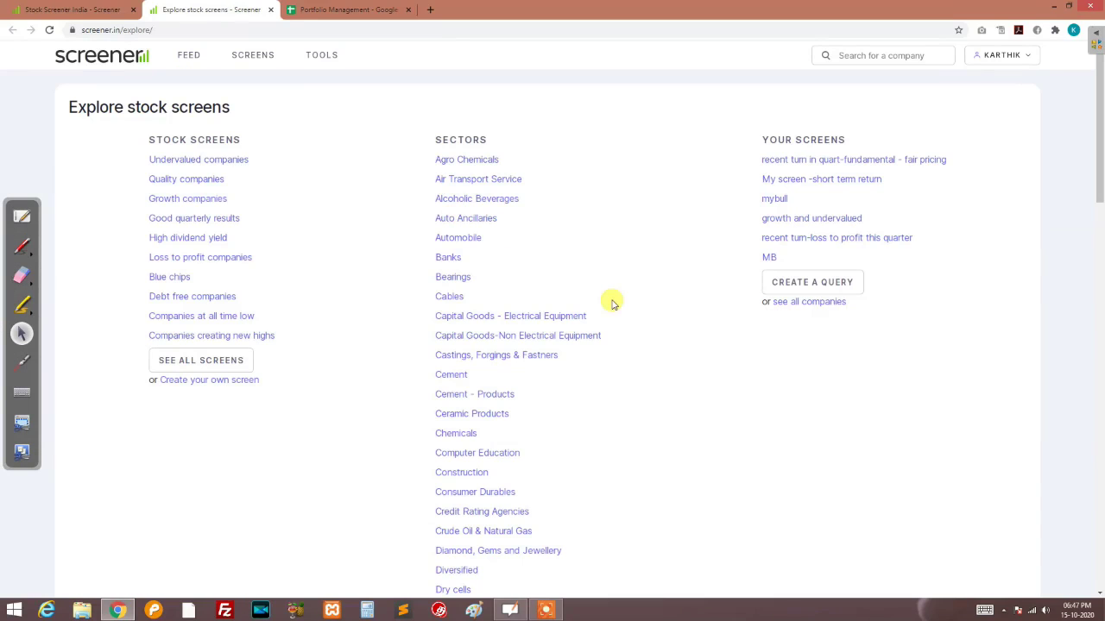
pyautogui.click(104, 9)
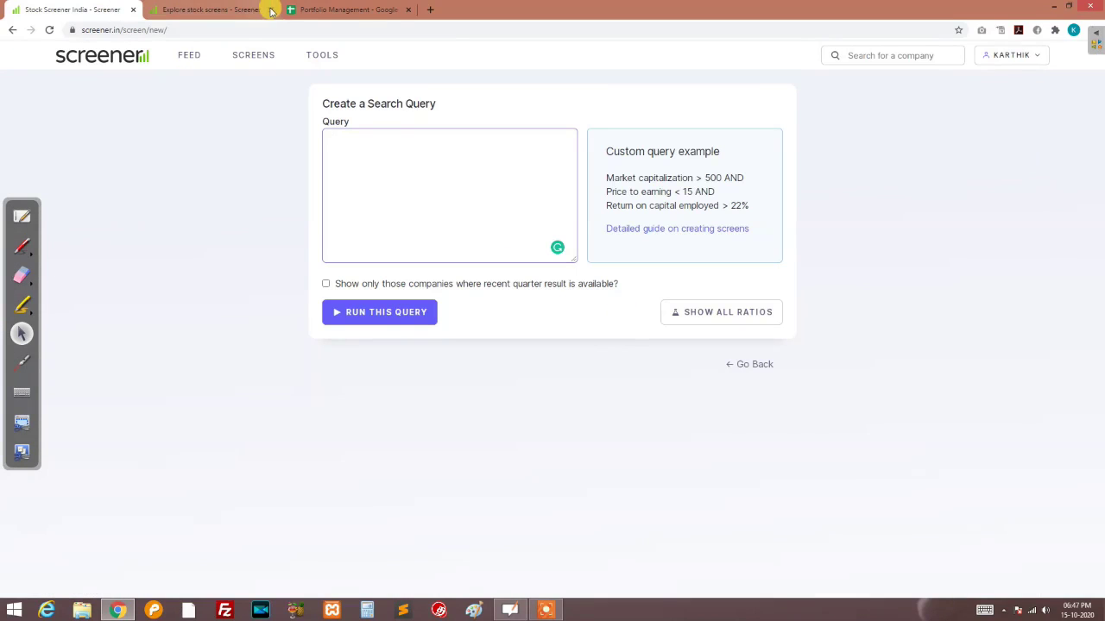
pyautogui.click(270, 10)
# Paste the copied conditions (YOY Quarterly sales growth > 15, YOY Quarterly profit growth > 20, Net Profit latest quarter > 1) as the query and run it
pyautogui.click(414, 178)
pyautogui.hotkey('ctrl', 'v')
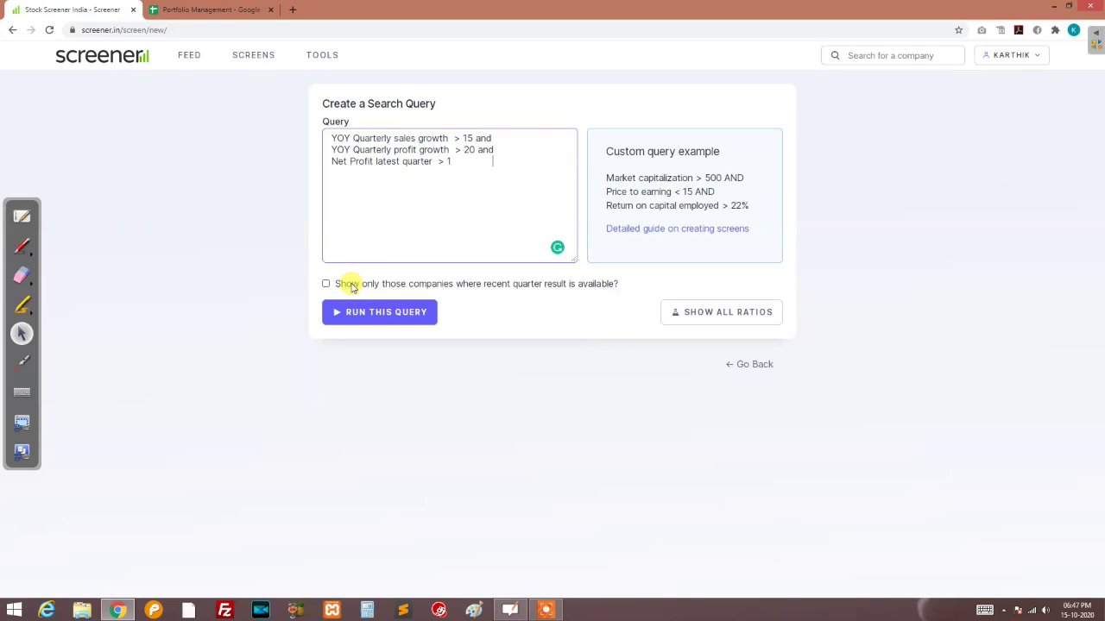
pyautogui.click(376, 183)
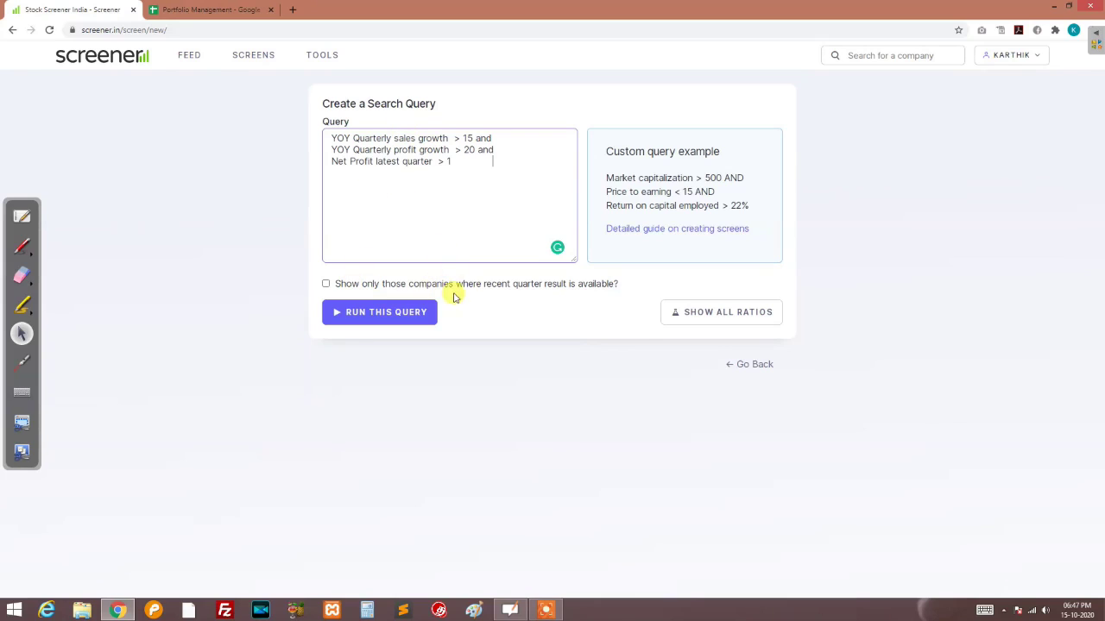
pyautogui.click(409, 315)
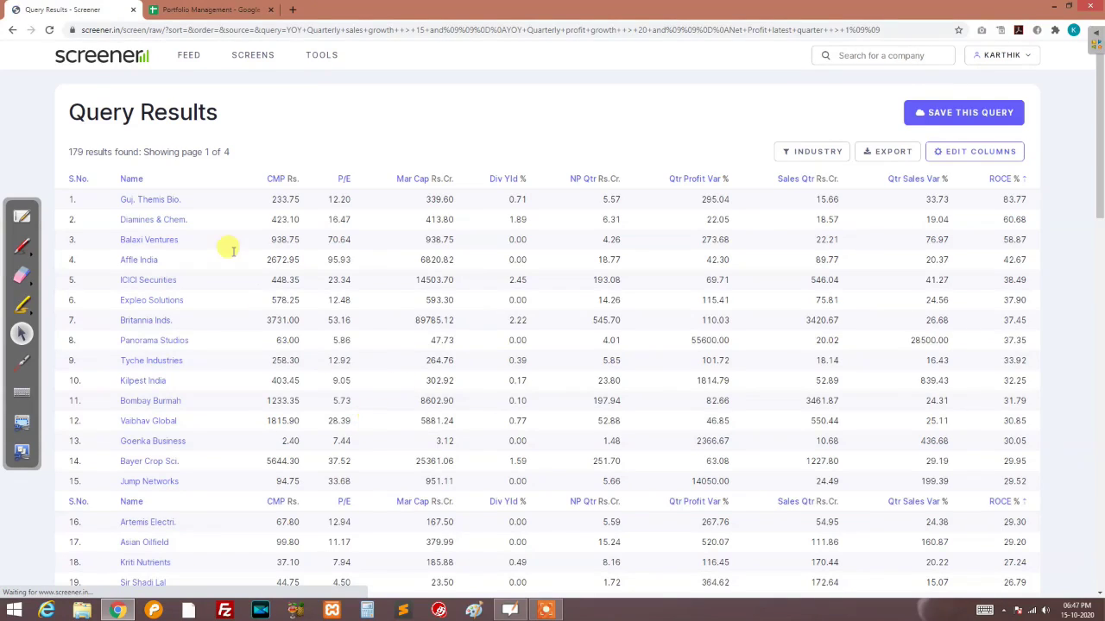
# Examine the companies in the first page of query results and the search conditions beneath the table
pyautogui.scroll(-12, 276, 199)
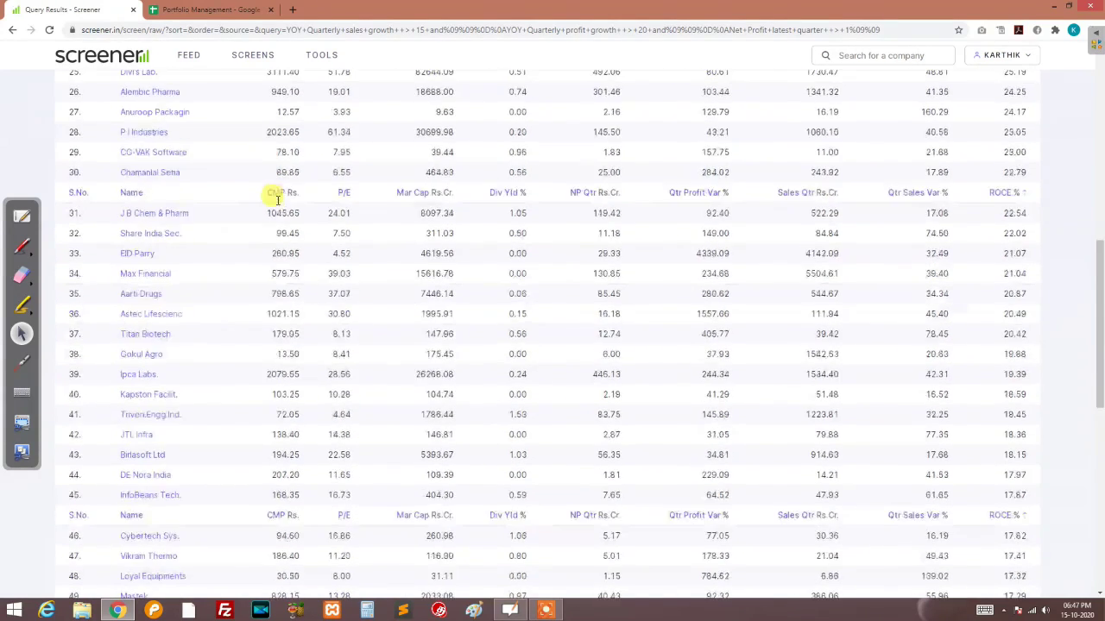
pyautogui.scroll(4, 278, 203)
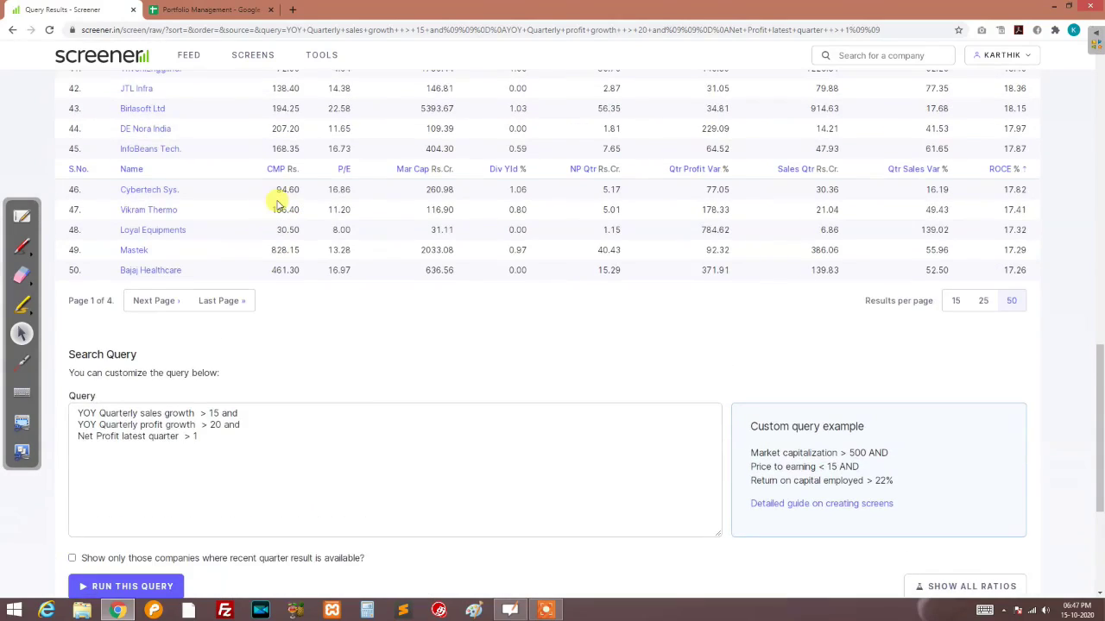
pyautogui.scroll(2, 276, 203)
pyautogui.scroll(-5, 276, 207)
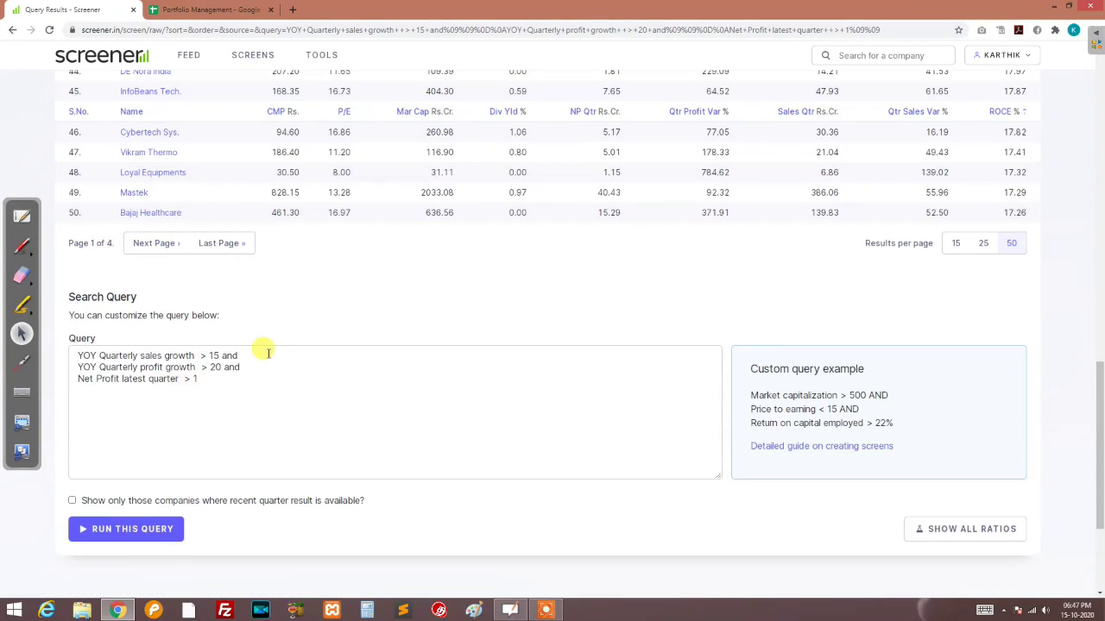
pyautogui.scroll(-1, 271, 353)
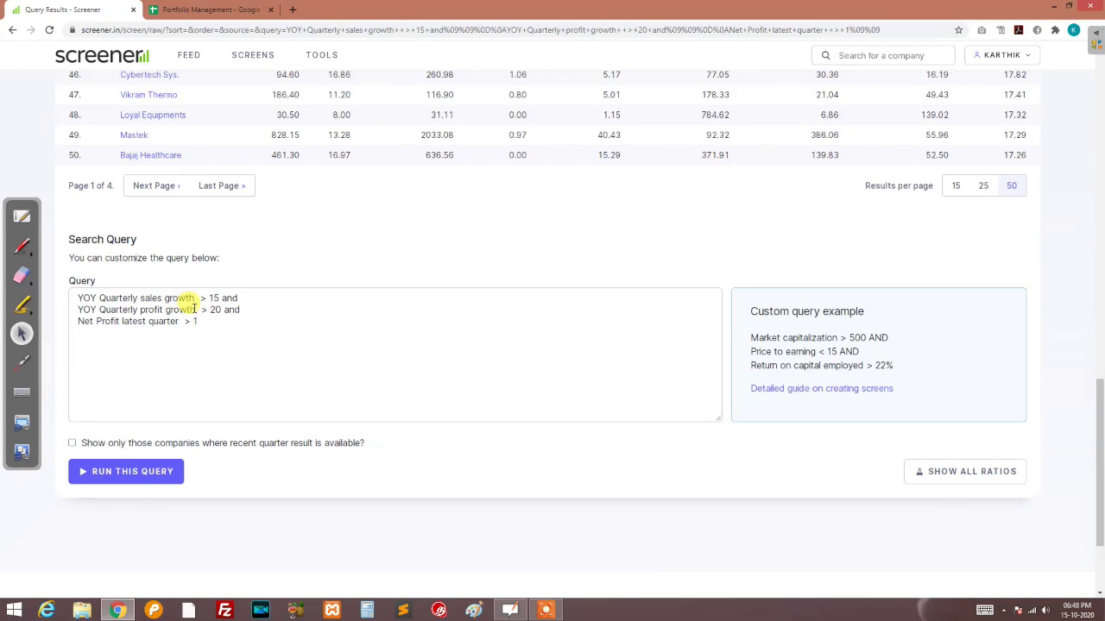
pyautogui.scroll(6, 255, 293)
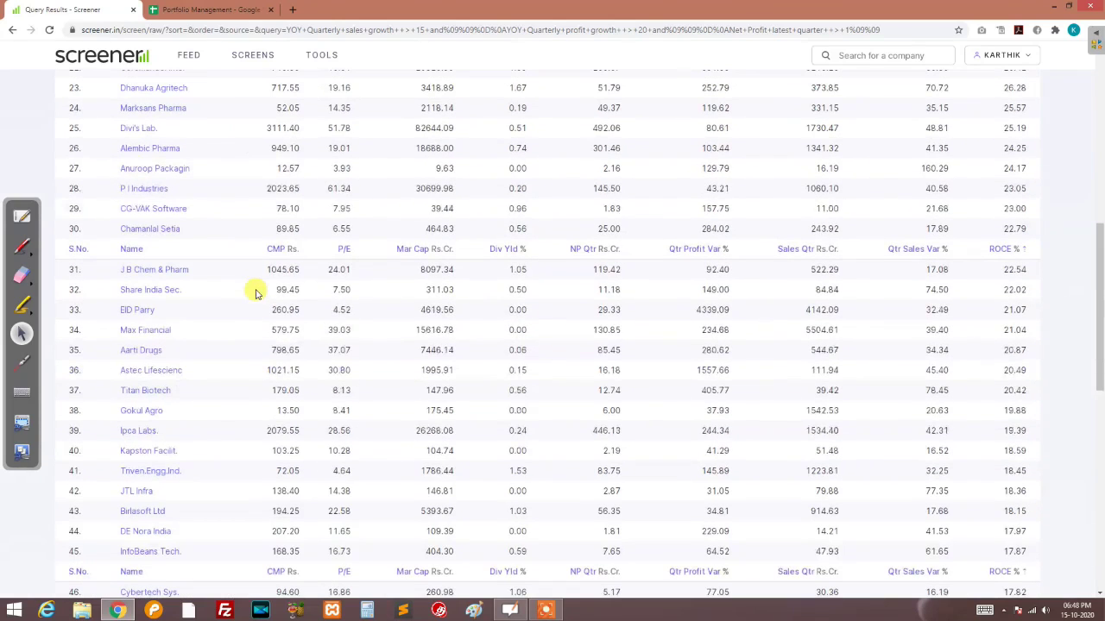
pyautogui.scroll(-3, 256, 294)
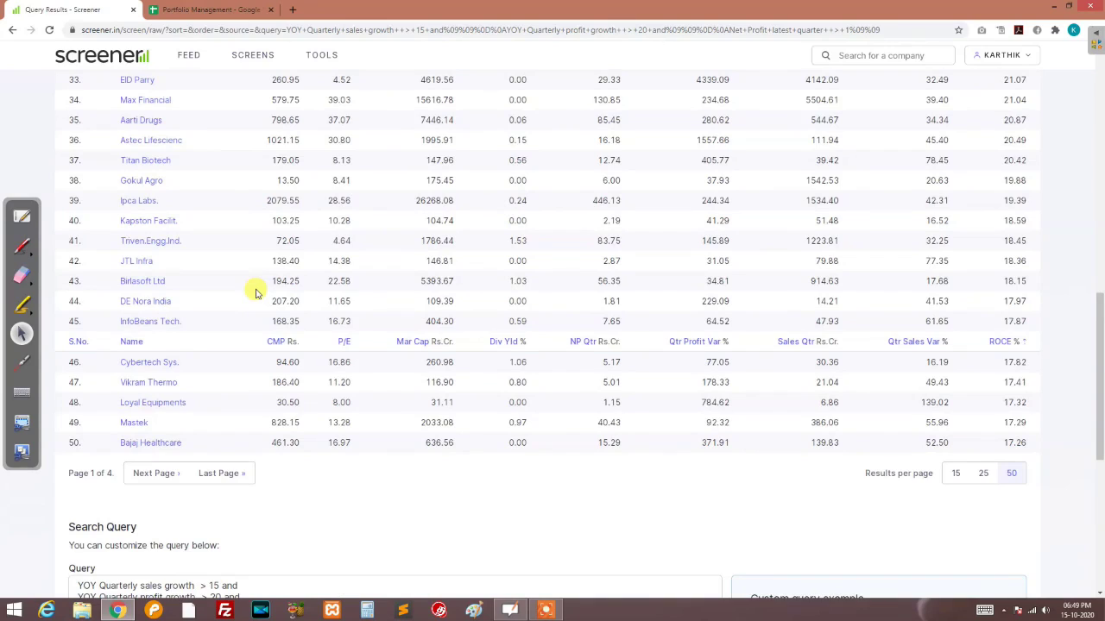
pyautogui.scroll(7, 256, 293)
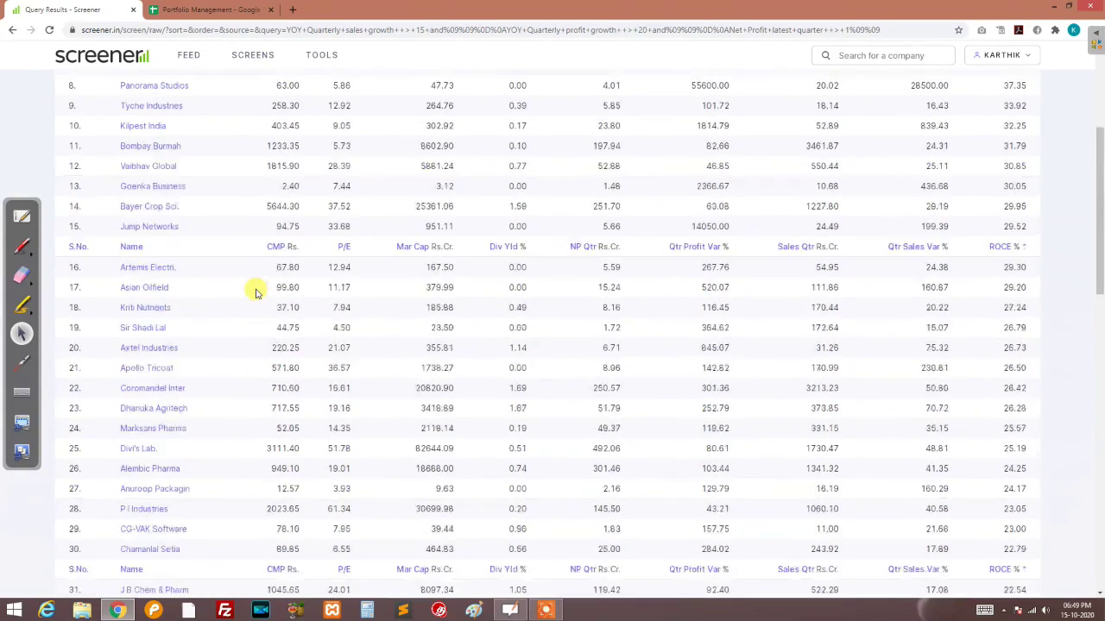
pyautogui.scroll(1, 256, 294)
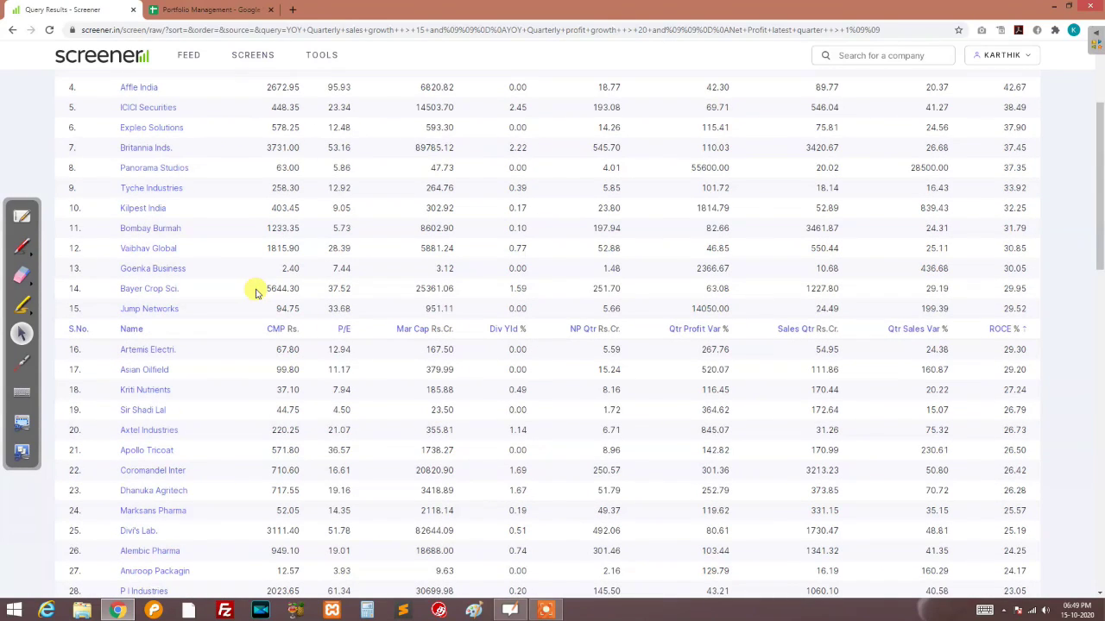
pyautogui.scroll(2, 256, 294)
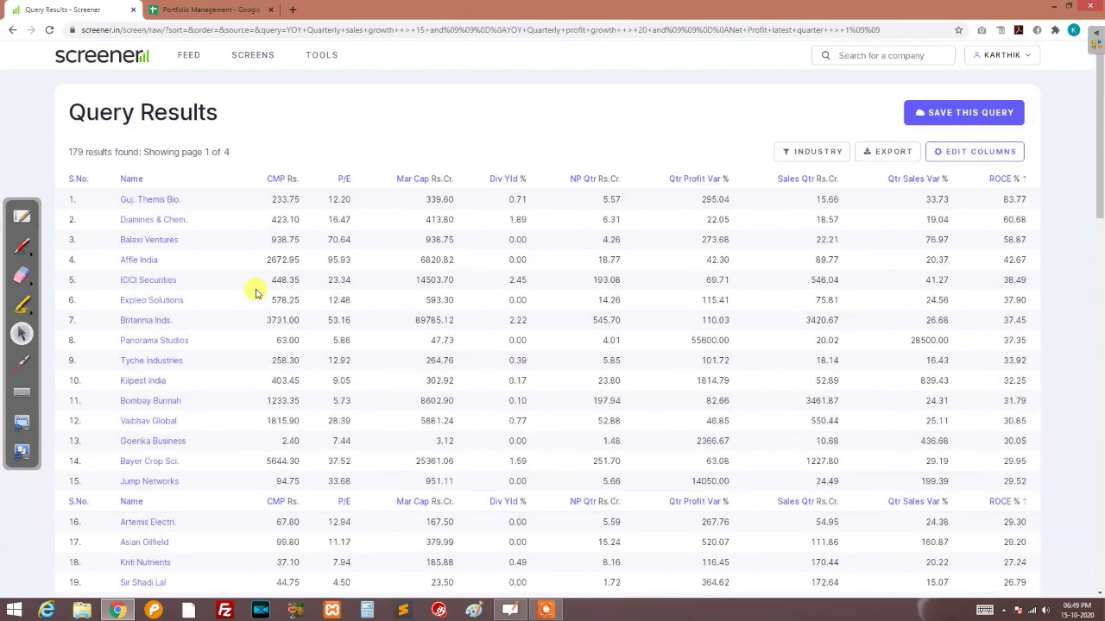
pyautogui.scroll(-2, 255, 293)
pyautogui.scroll(2, 256, 293)
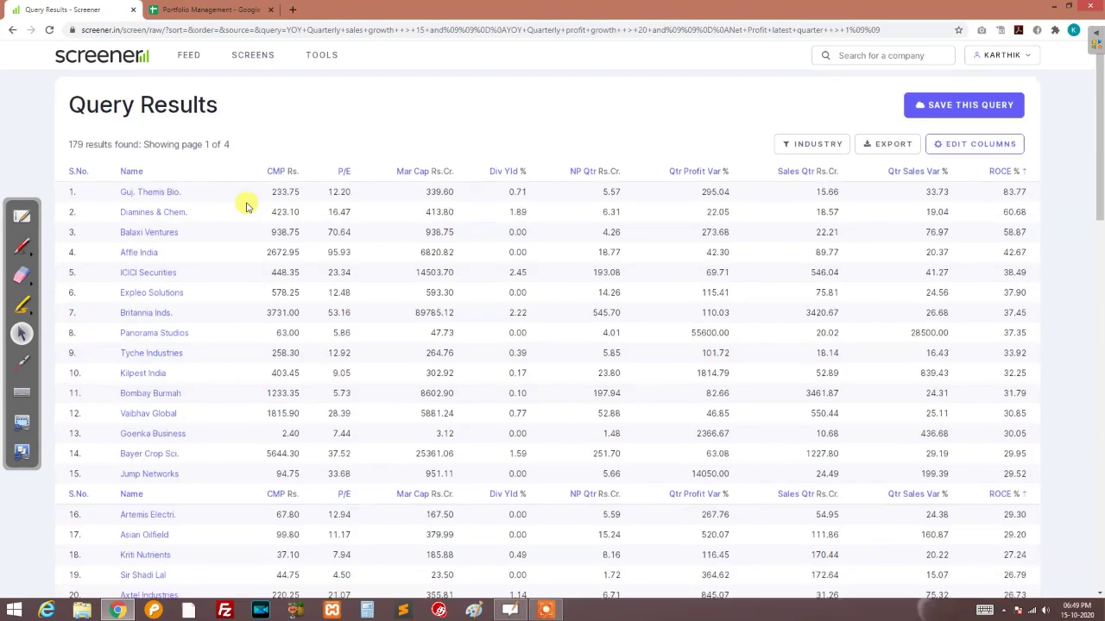
pyautogui.scroll(-11, 246, 205)
pyautogui.scroll(-3, 246, 205)
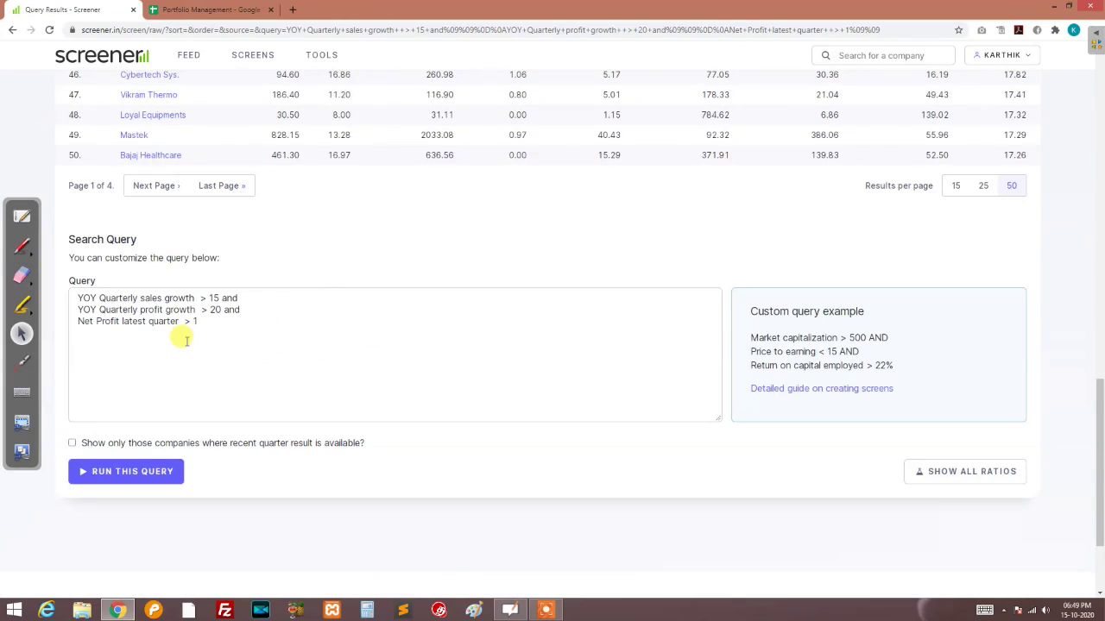
pyautogui.scroll(4, 414, 317)
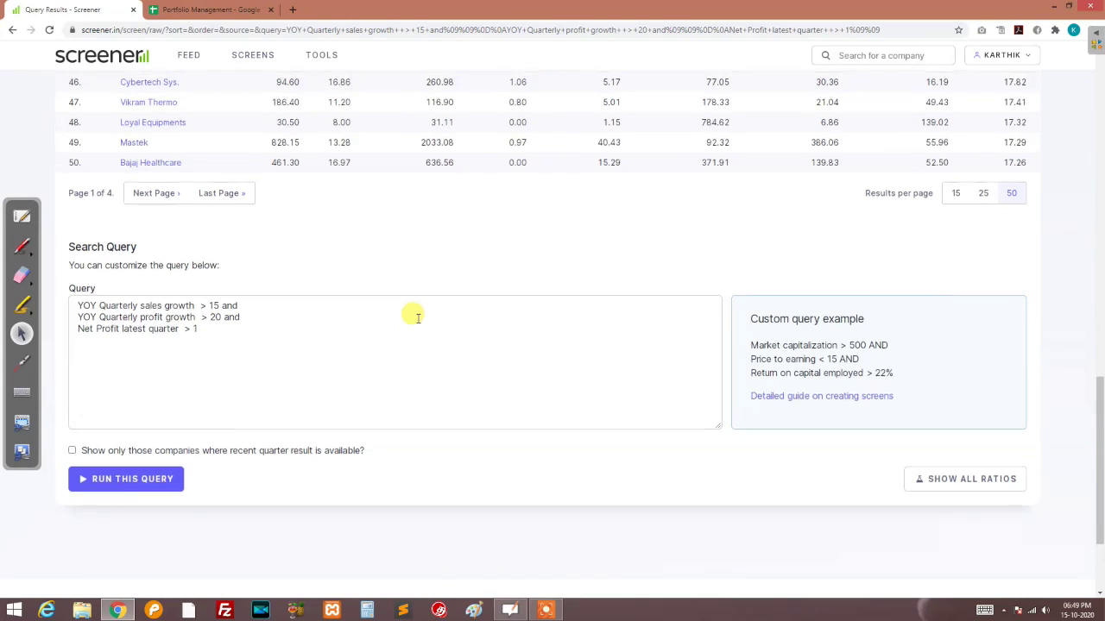
pyautogui.scroll(9, 418, 322)
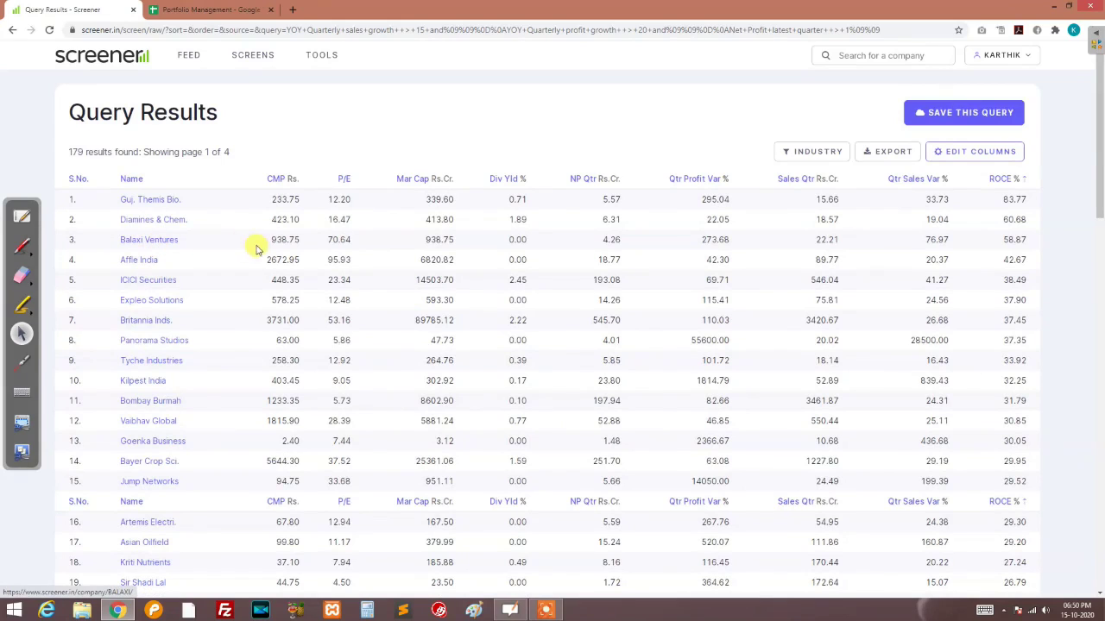
# Open the Balaxi Ventures company page and review its About text, key ratios, pros and cons
pyautogui.click(177, 244)
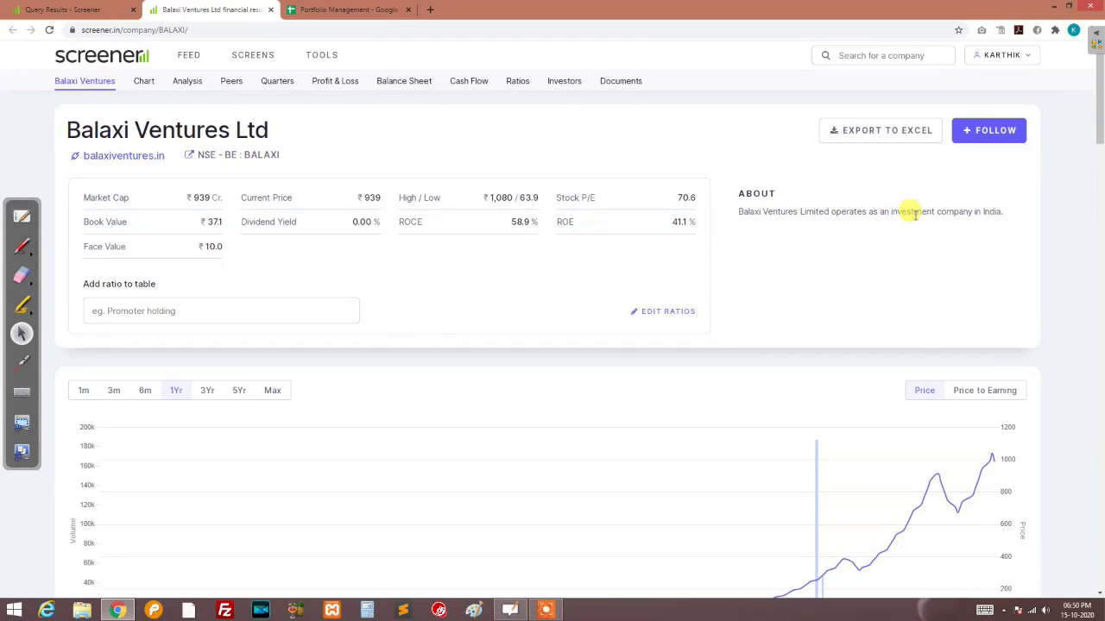
pyautogui.moveTo(1006, 216); pyautogui.dragTo(742, 227)
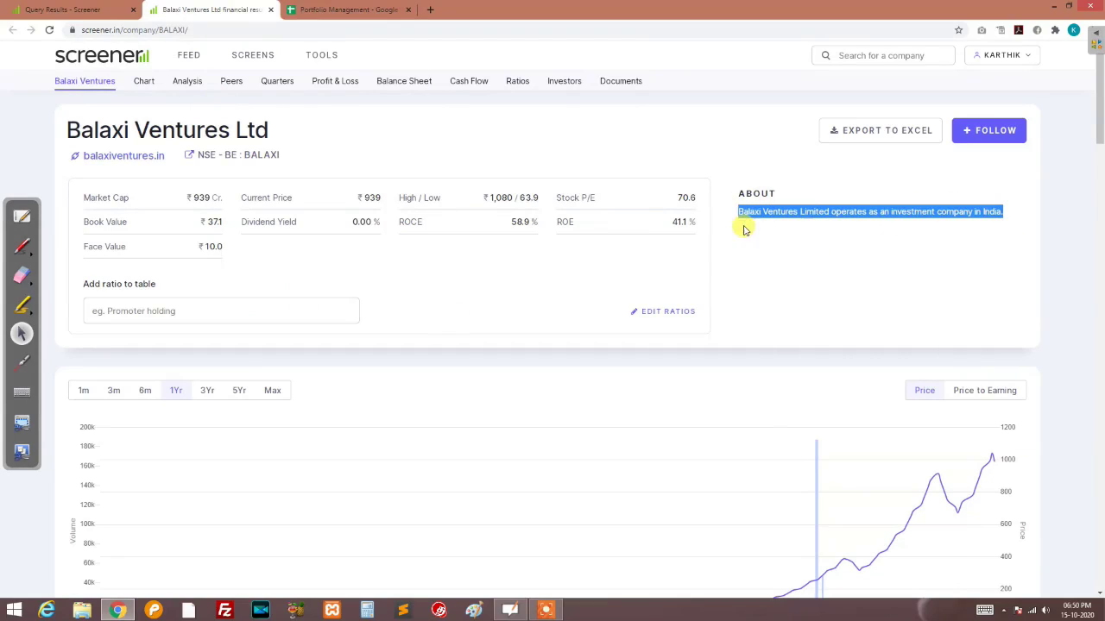
pyautogui.click(752, 240)
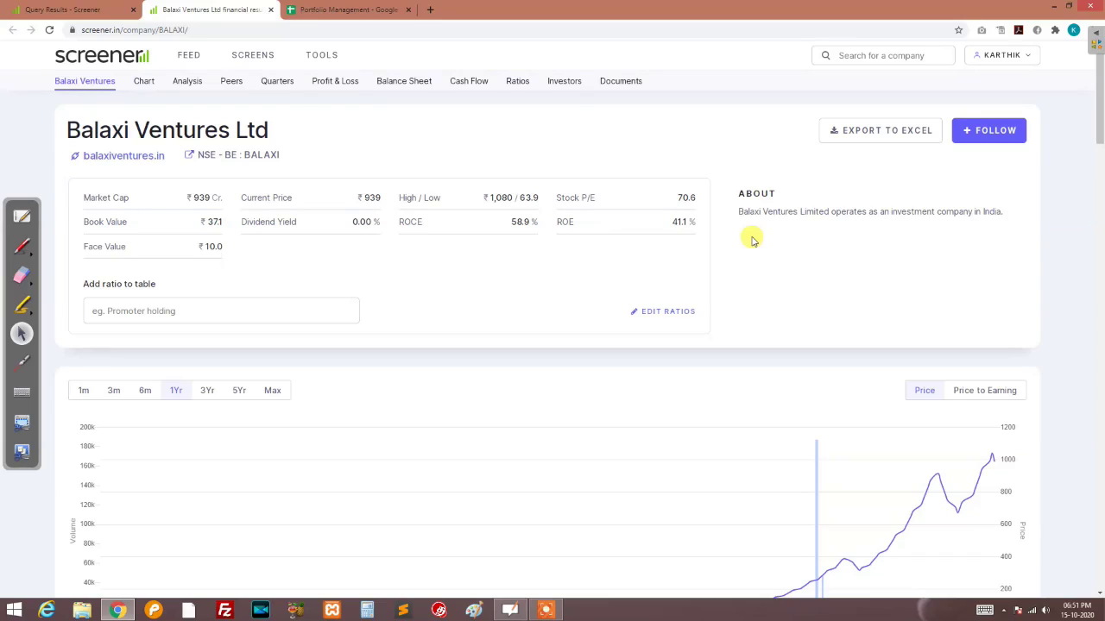
pyautogui.scroll(-6, 740, 321)
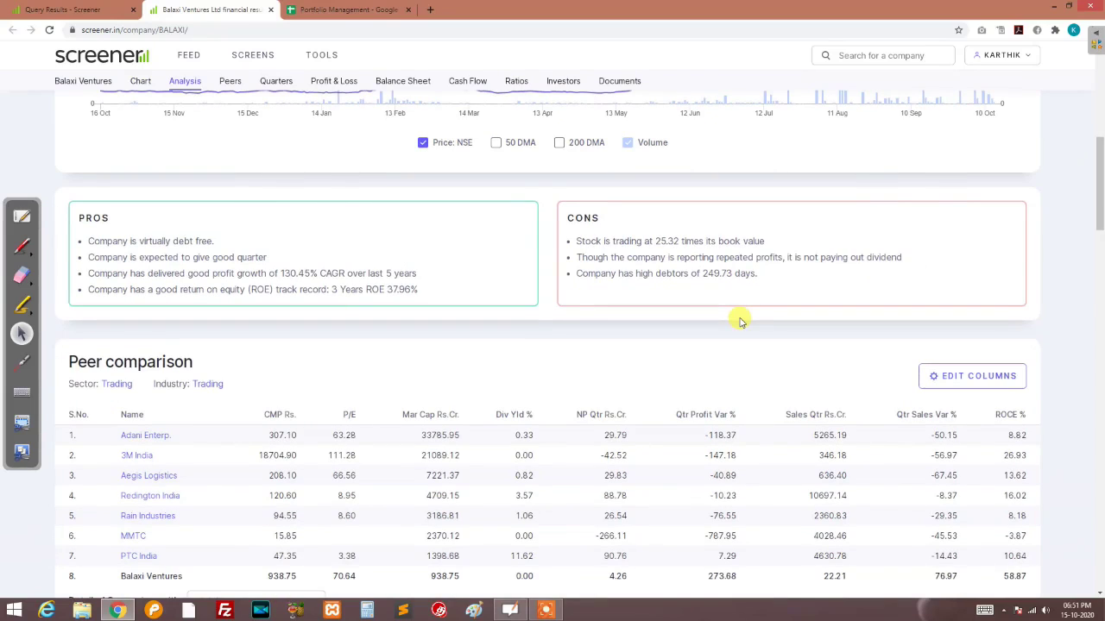
pyautogui.scroll(6, 740, 321)
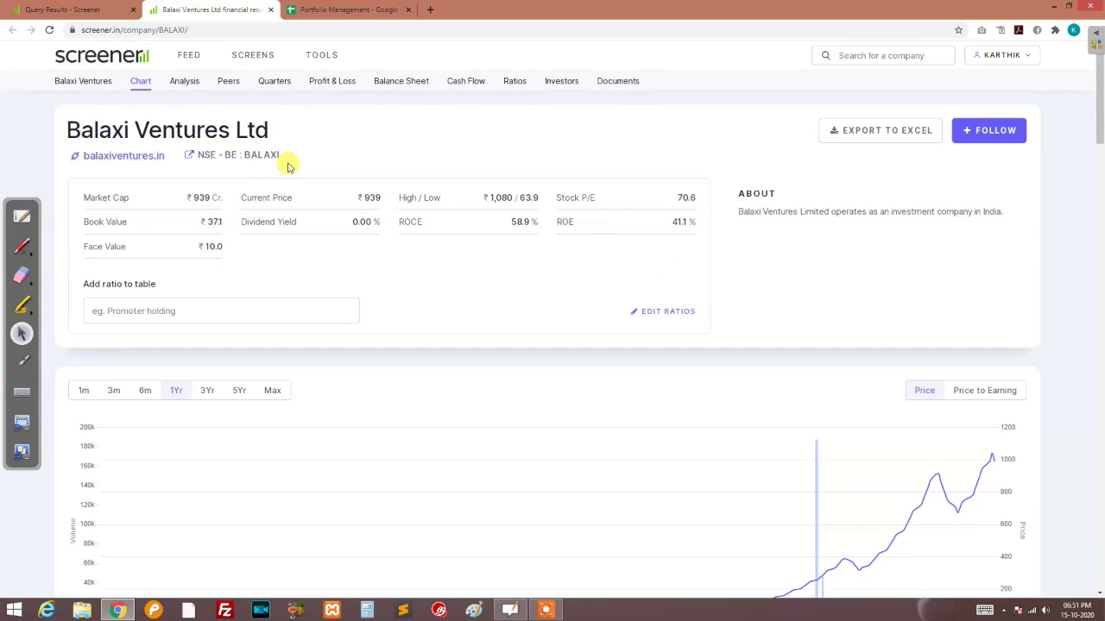
# Return to the query results and look through the listed companies again
pyautogui.click(101, 9)
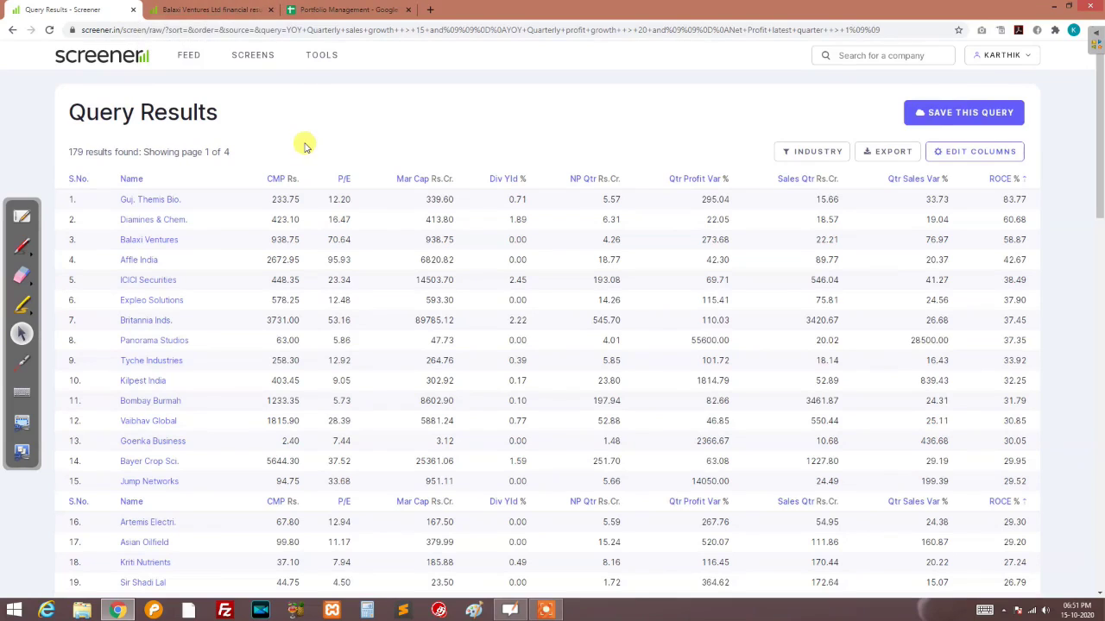
pyautogui.scroll(-1, 285, 235)
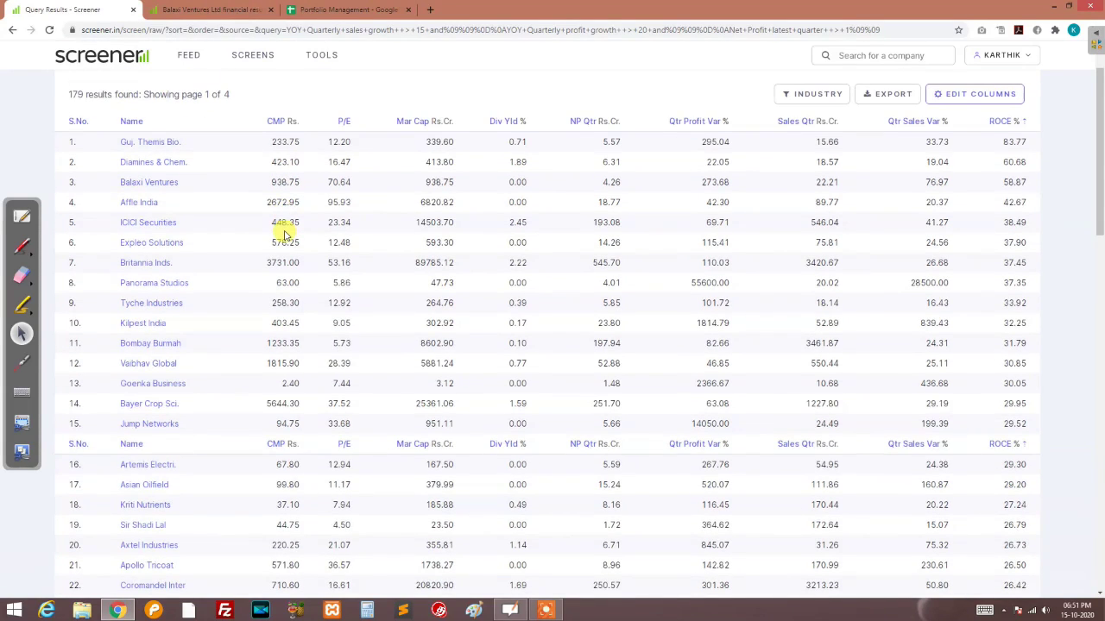
pyautogui.scroll(-1, 285, 235)
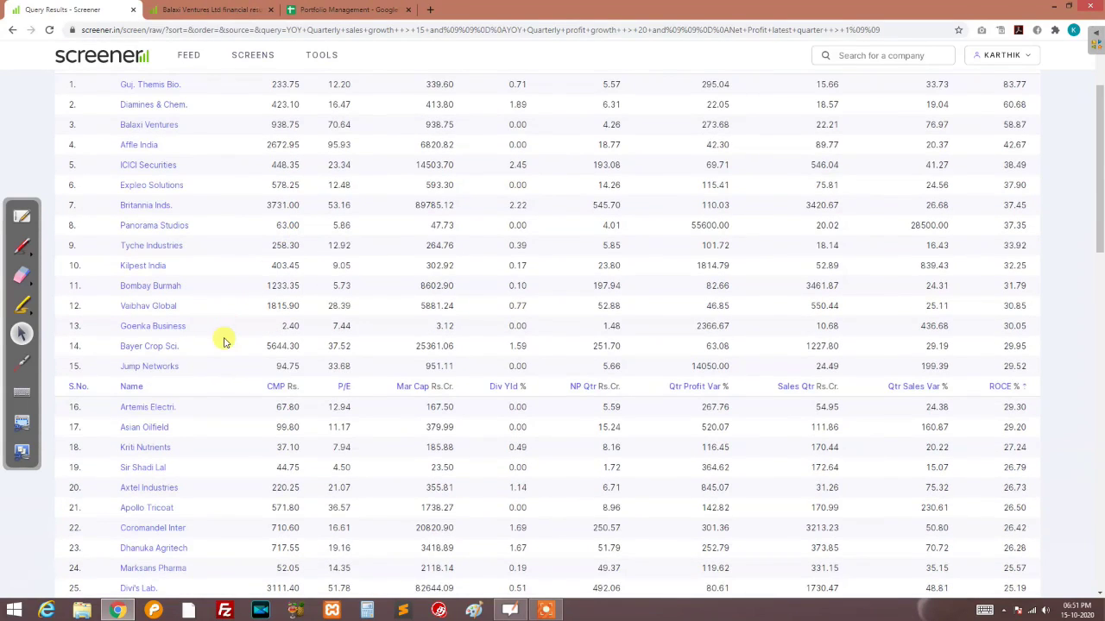
pyautogui.scroll(-1, 224, 342)
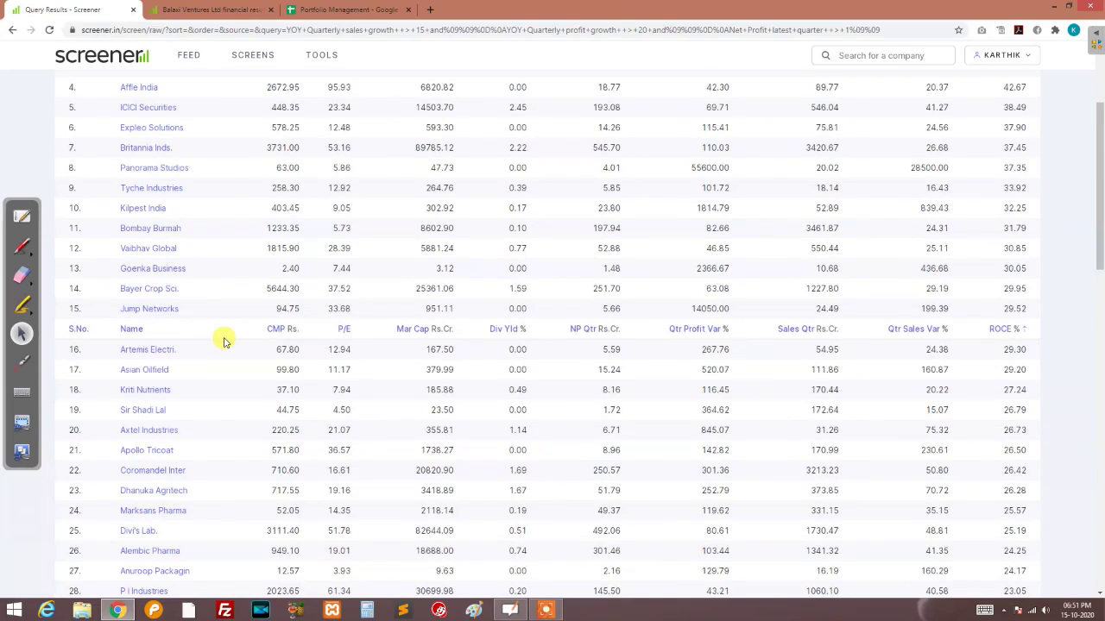
# Look further down the query results, open the Gujarat Themis Biosyn company page and read its About description
pyautogui.scroll(-3, 223, 342)
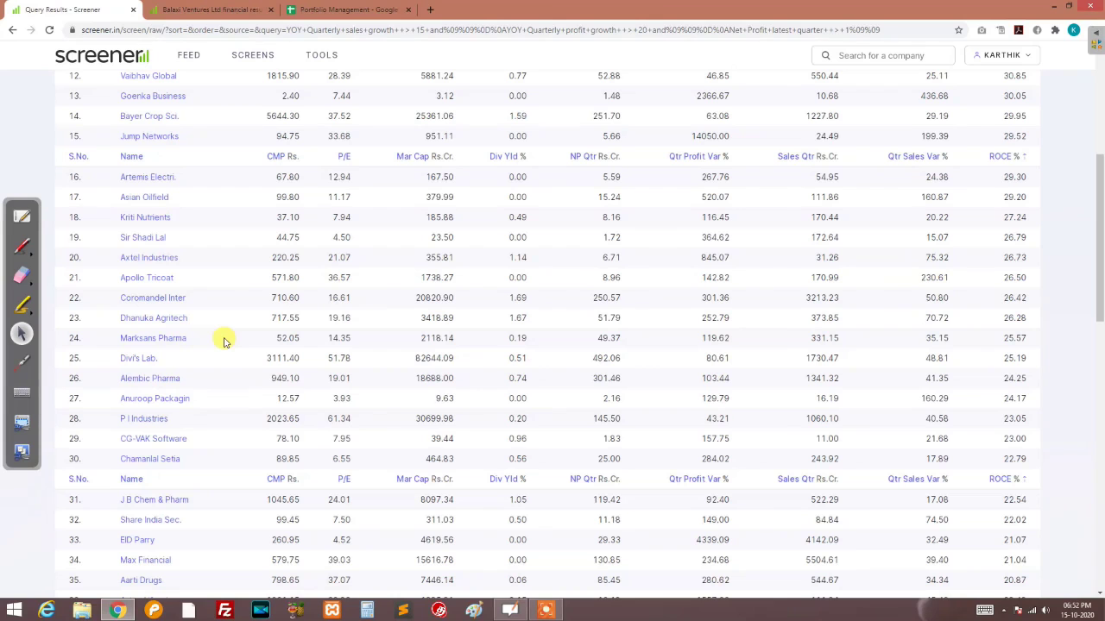
pyautogui.scroll(-3, 223, 342)
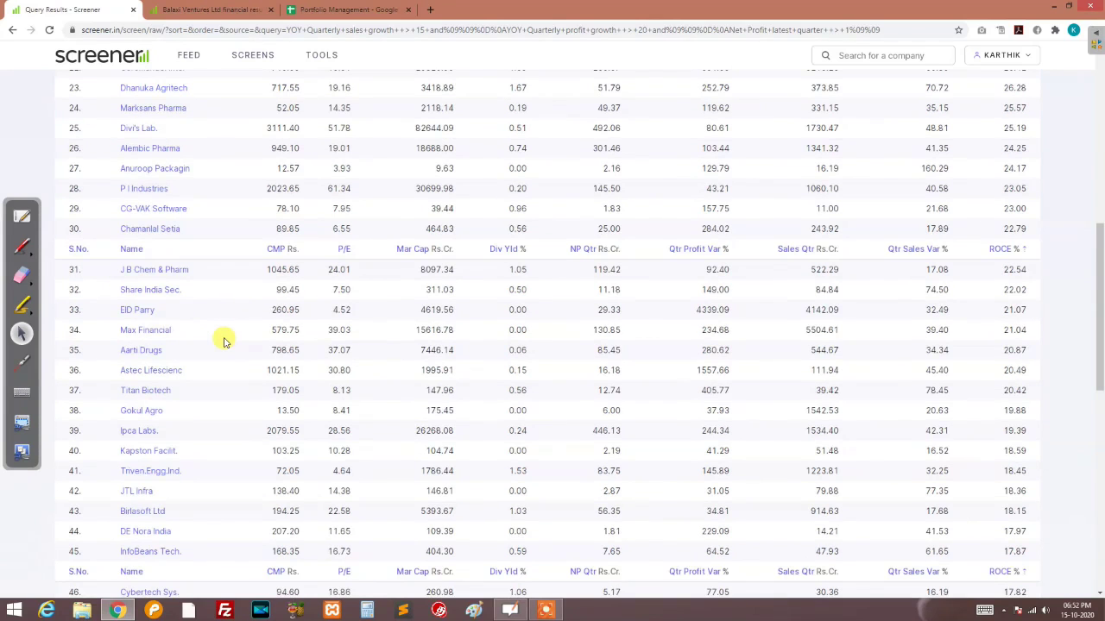
pyautogui.scroll(1, 223, 342)
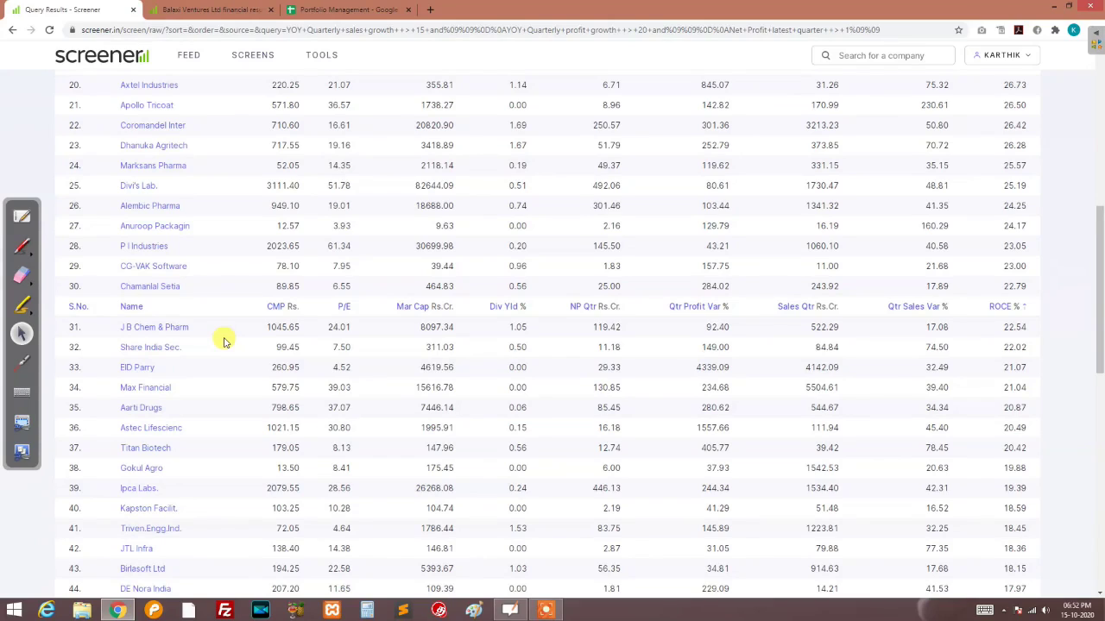
pyautogui.scroll(6, 222, 342)
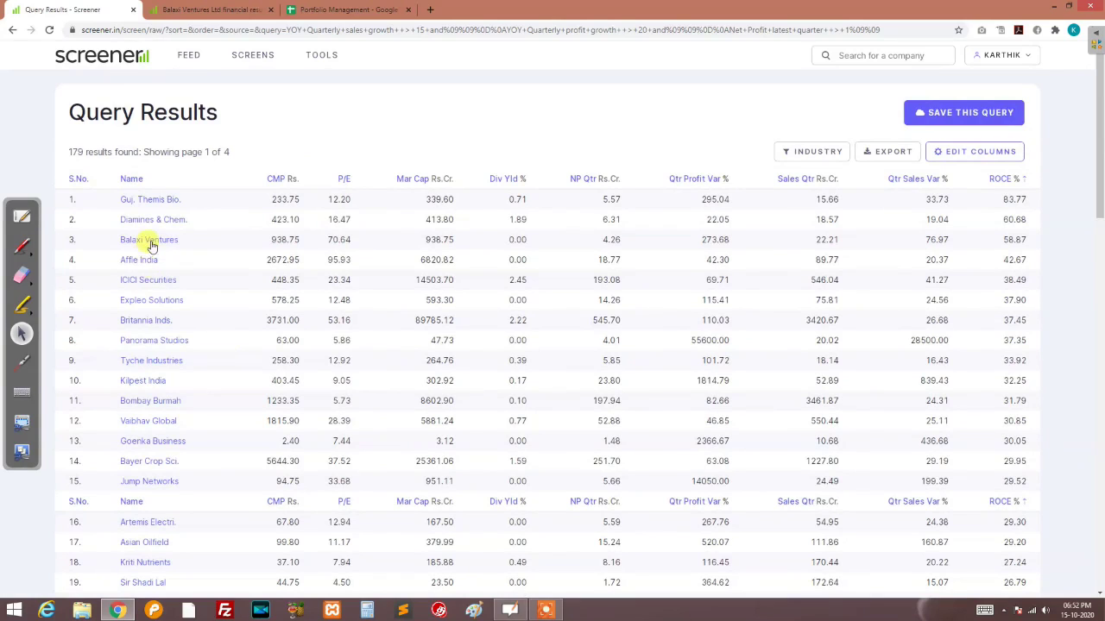
pyautogui.click(170, 203)
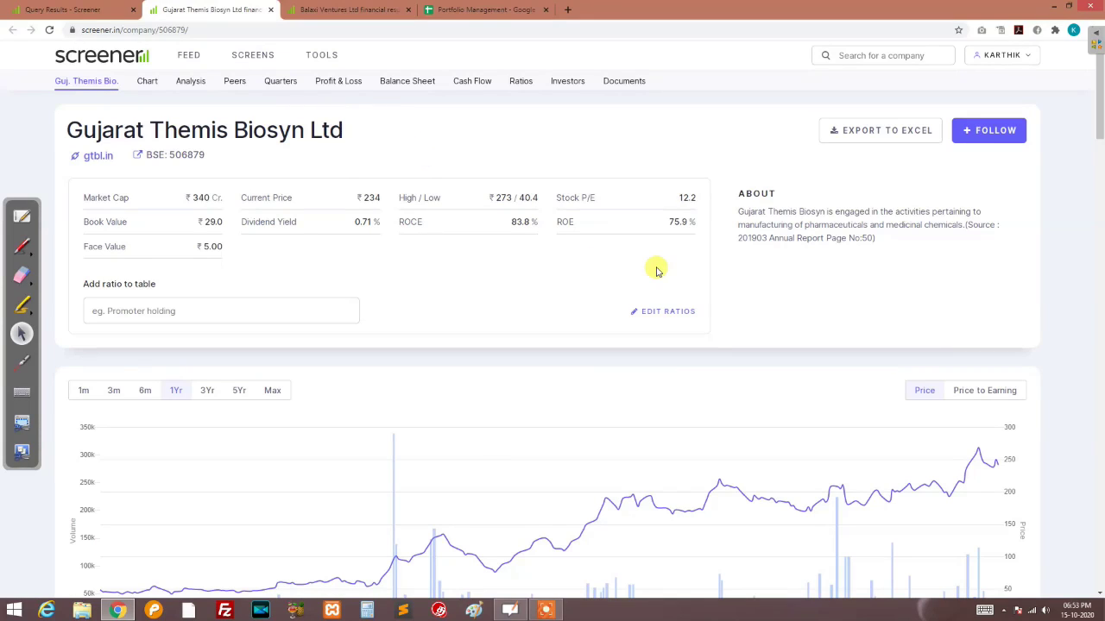
pyautogui.moveTo(884, 246); pyautogui.dragTo(739, 214)
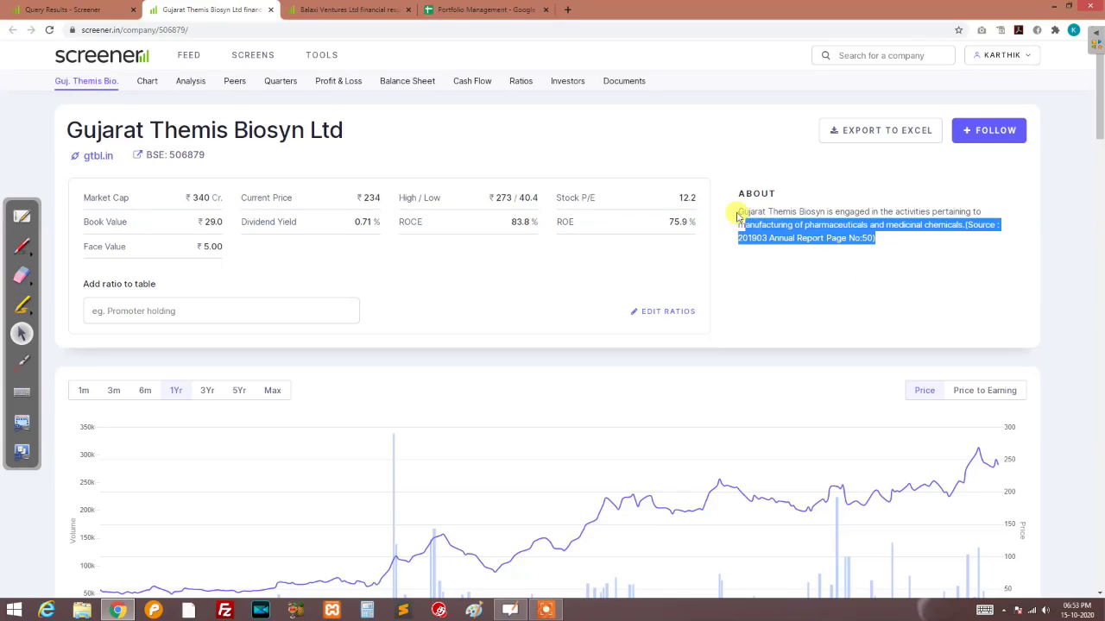
pyautogui.click(811, 212)
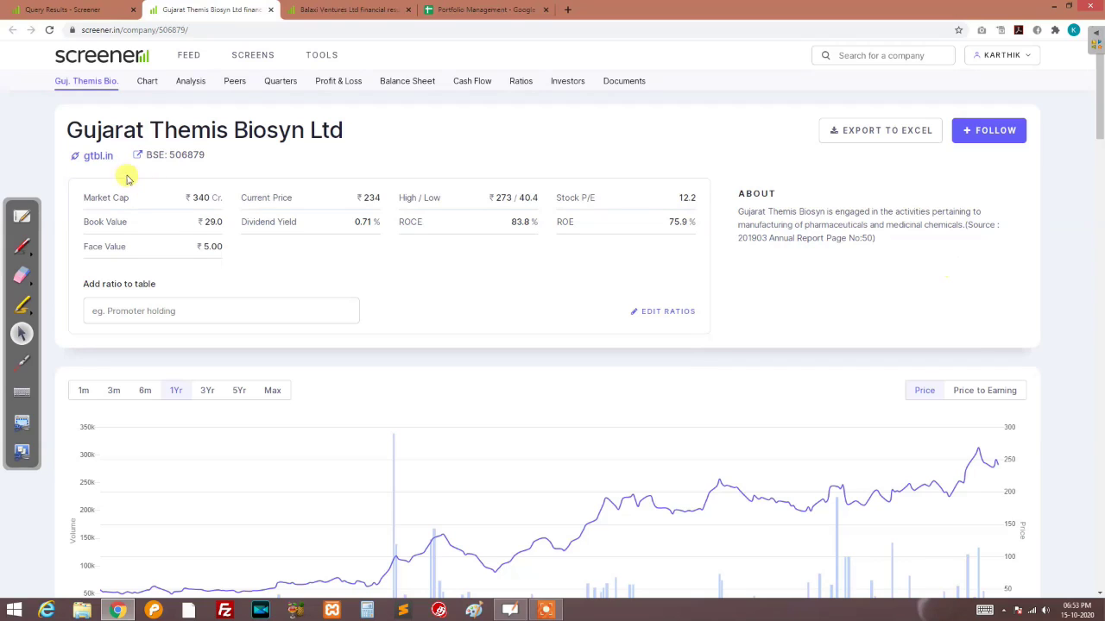
# Open Gujarat Themis Biosyn's own website from its company page and look over the home page
pyautogui.click(97, 159)
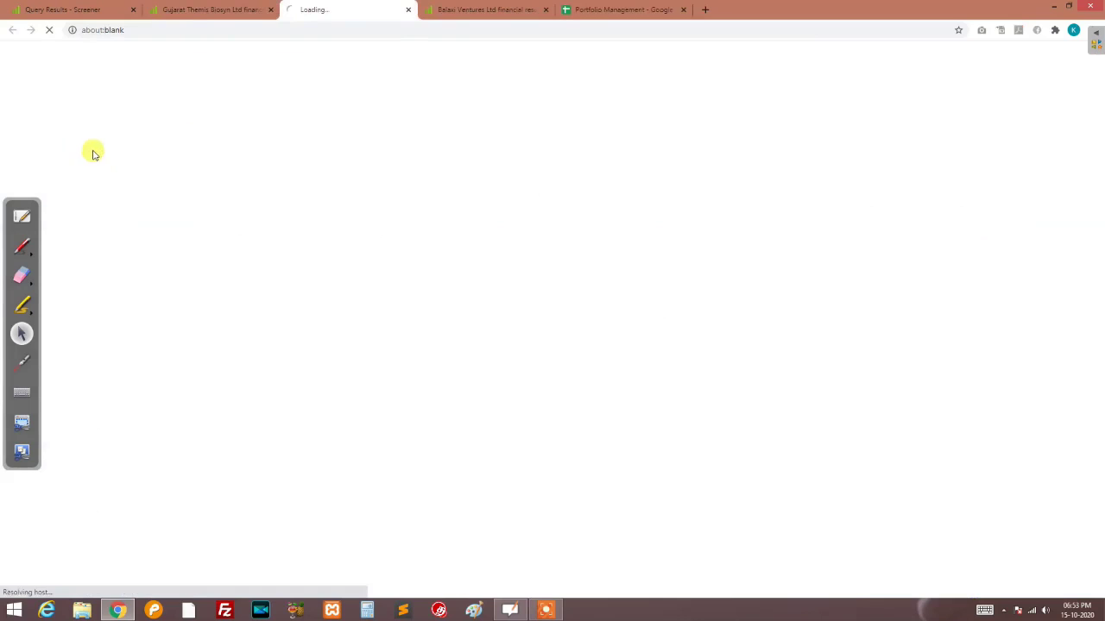
pyautogui.click(204, 8)
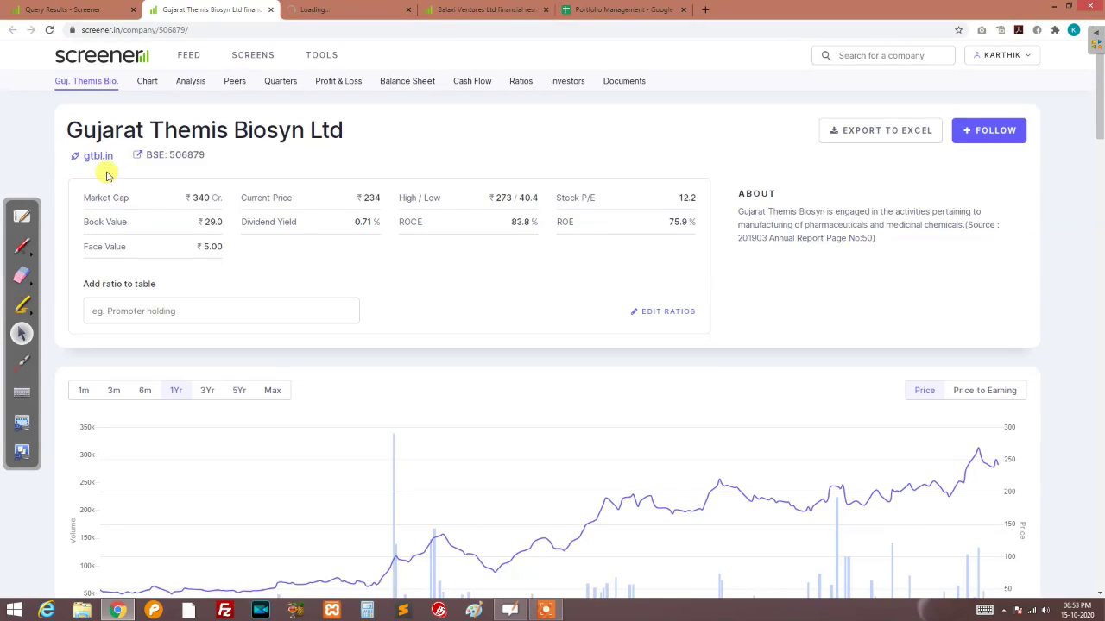
pyautogui.click(339, 10)
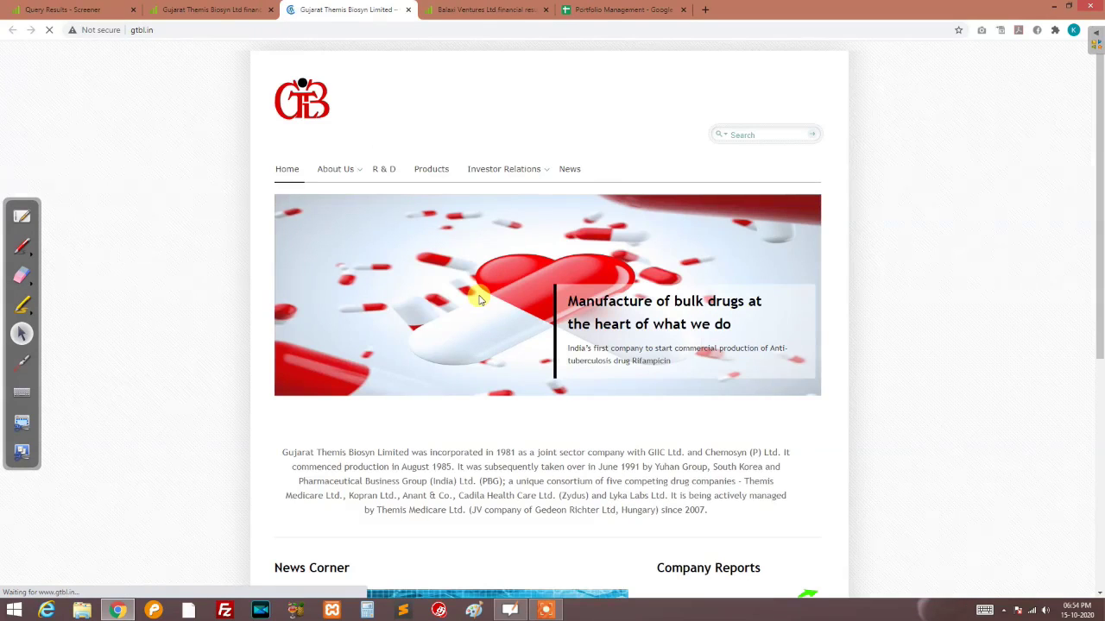
pyautogui.scroll(-1, 480, 298)
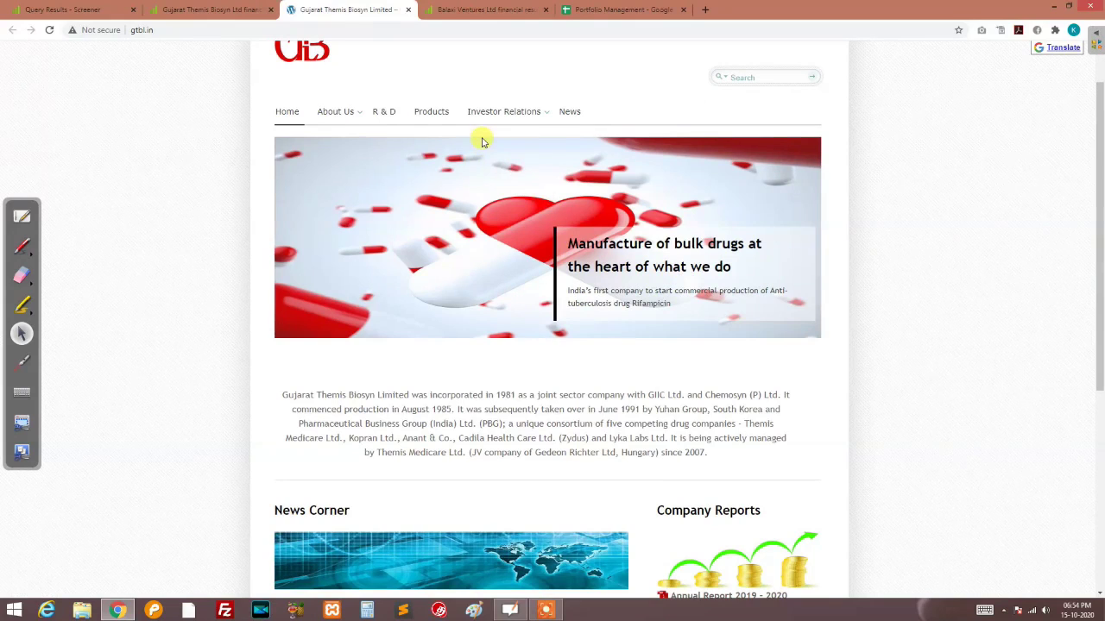
pyautogui.scroll(1, 481, 141)
pyautogui.moveTo(526, 172)
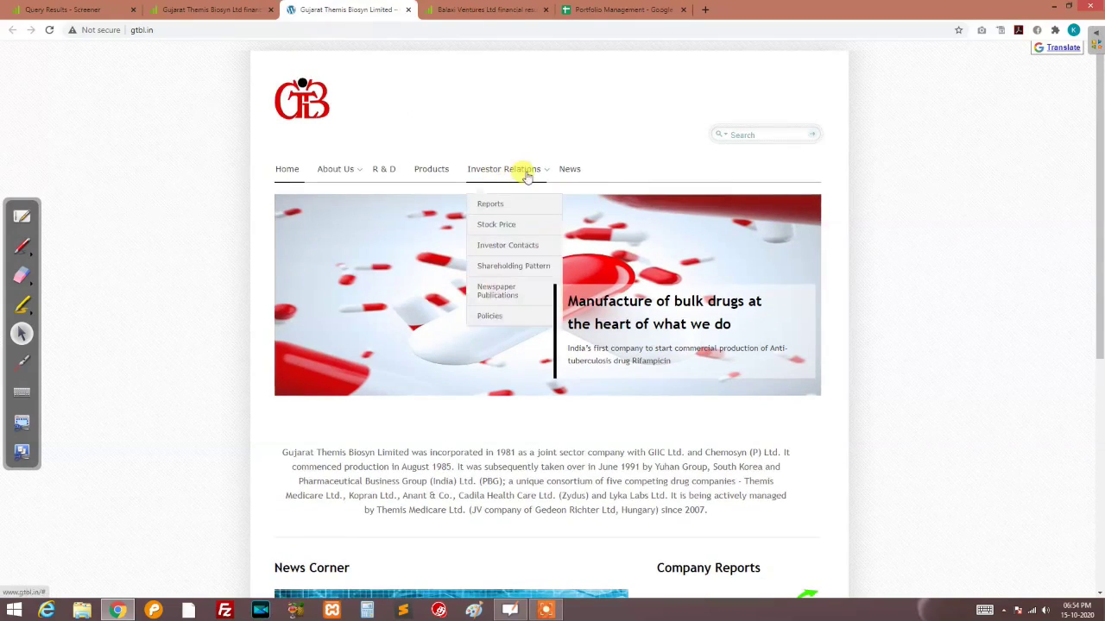
pyautogui.scroll(-5, 604, 486)
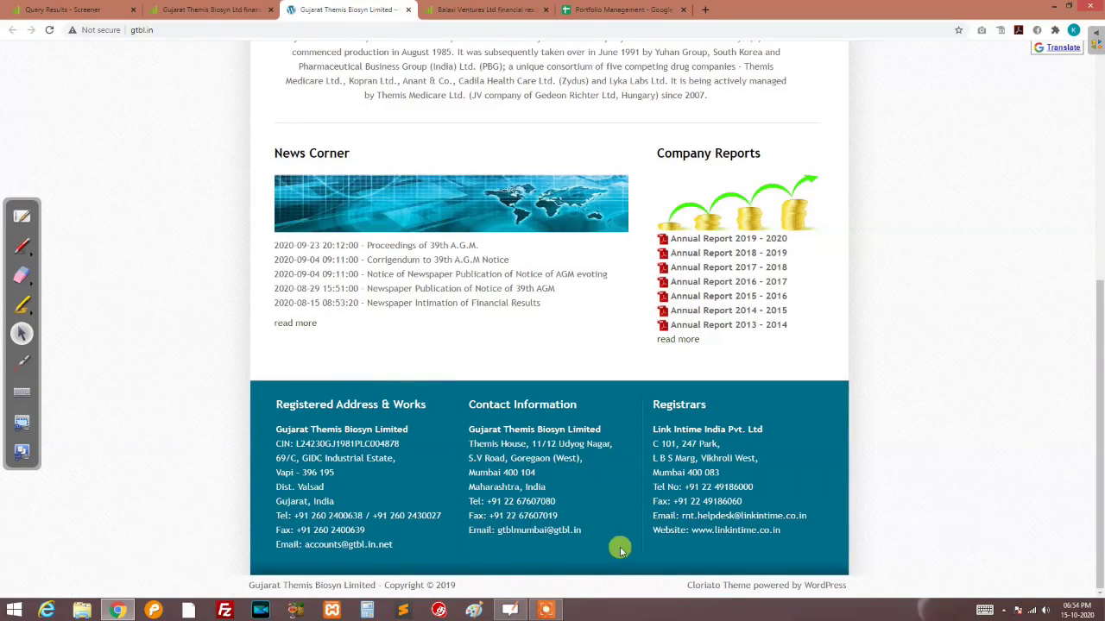
pyautogui.scroll(5, 620, 548)
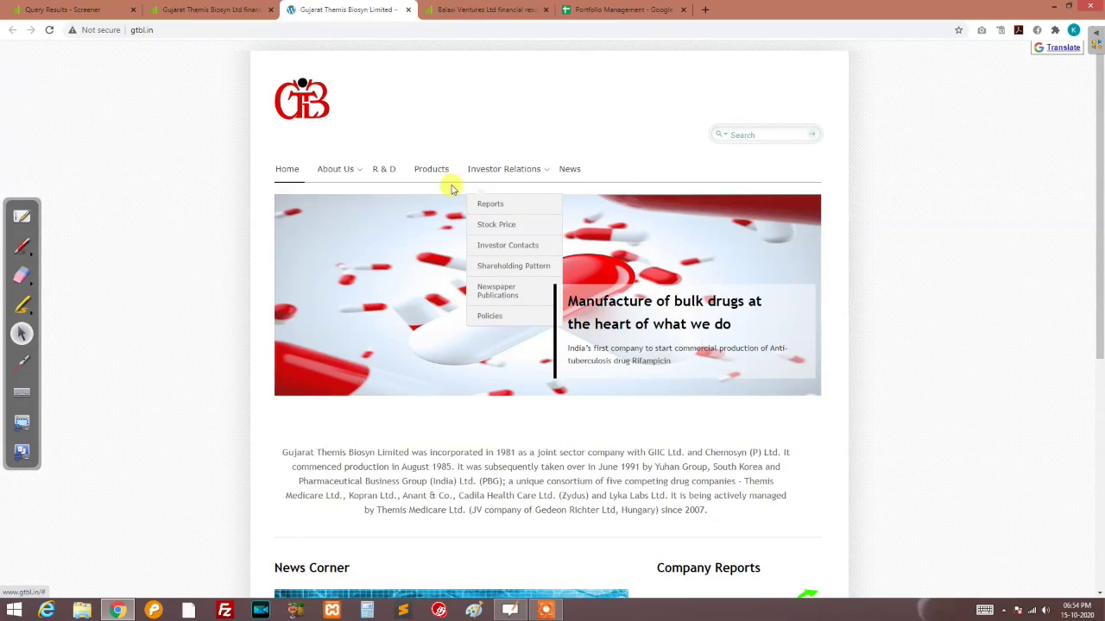
# Open the investor reports page on the company website and view the 2019-2020 annual report
pyautogui.moveTo(488, 171)
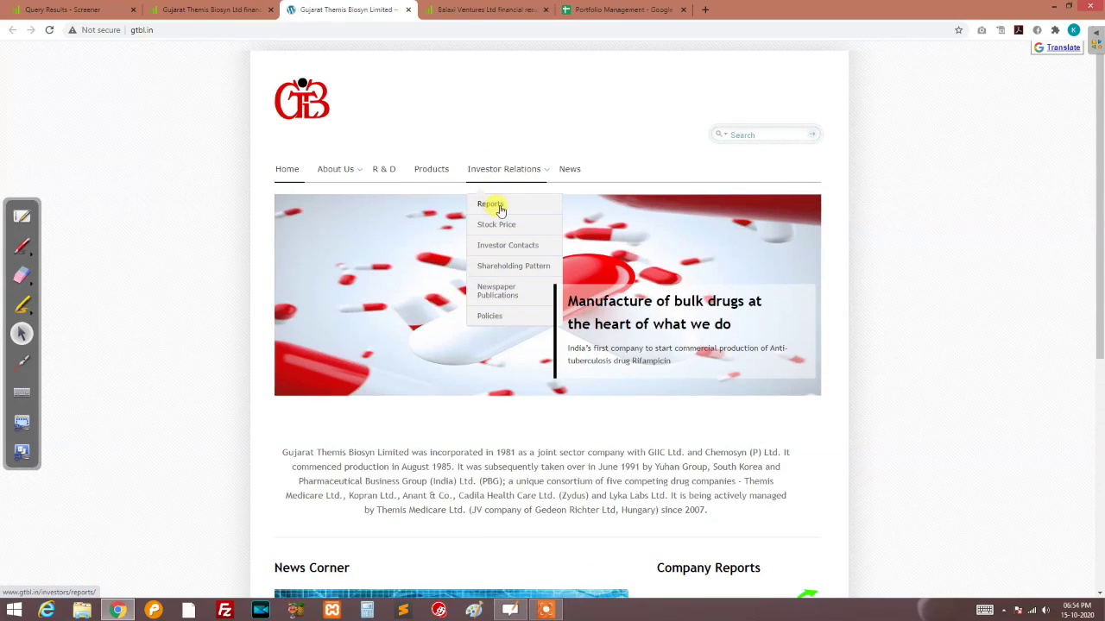
pyautogui.click(500, 210)
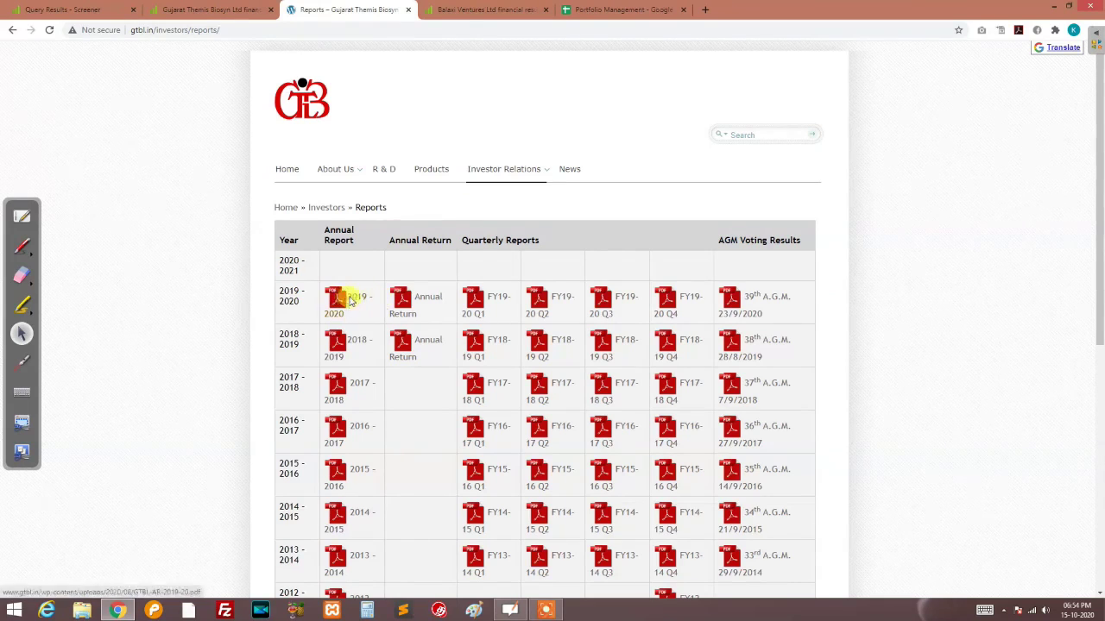
pyautogui.click(345, 300)
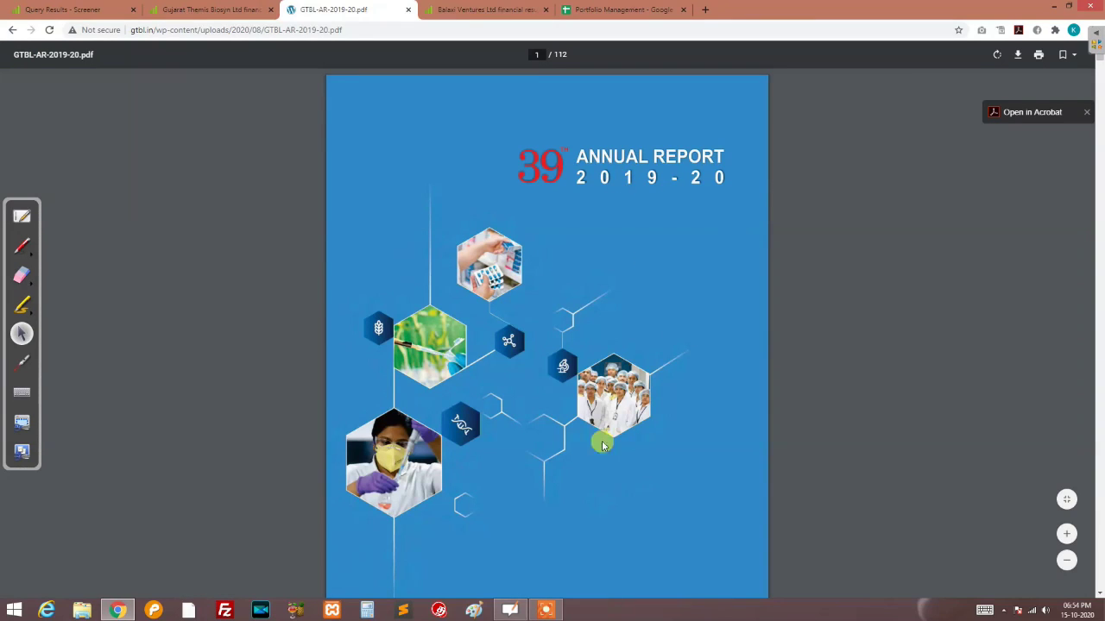
# Read the chairman's message in the annual report, highlighting the net profit growth percentage and the FY20 net profit figure
pyautogui.scroll(-5, 567, 474)
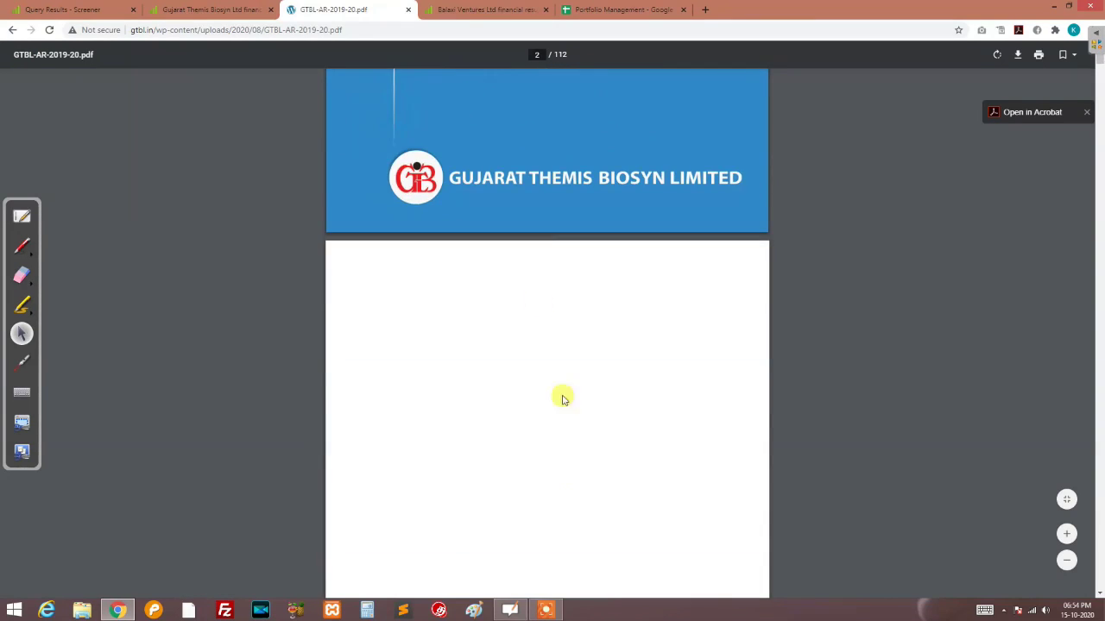
pyautogui.scroll(-7, 585, 405)
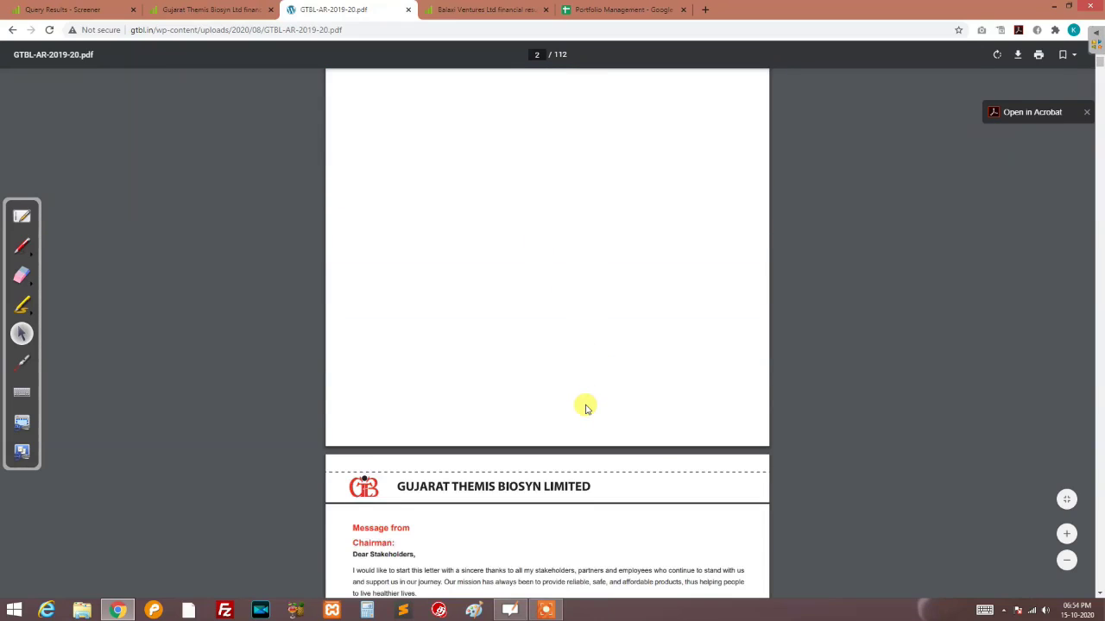
pyautogui.scroll(-3, 584, 409)
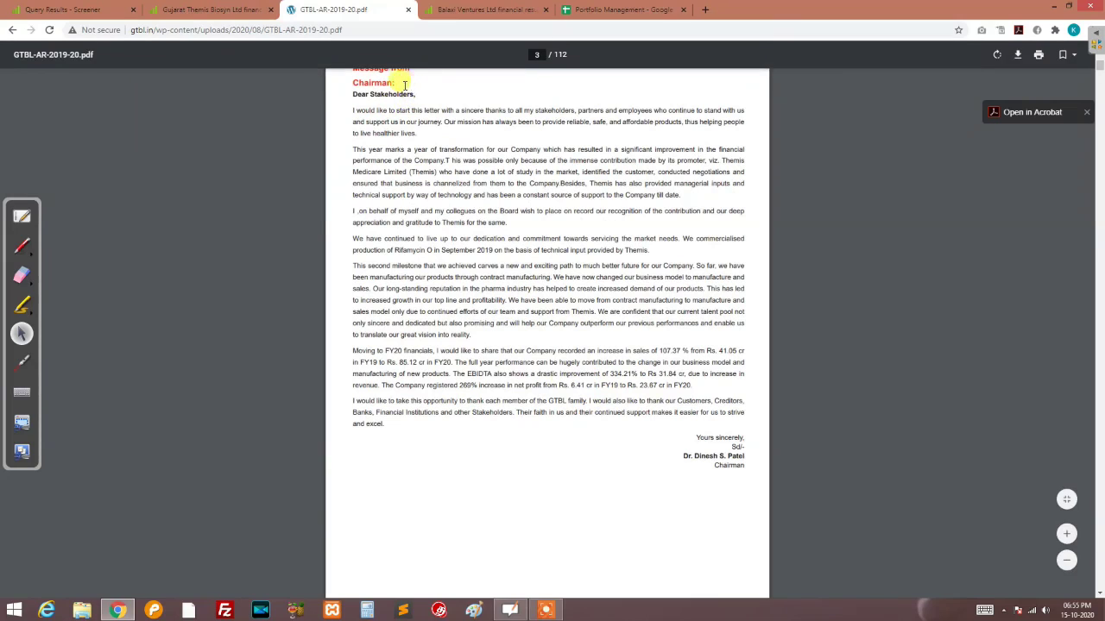
pyautogui.scroll(-1, 458, 333)
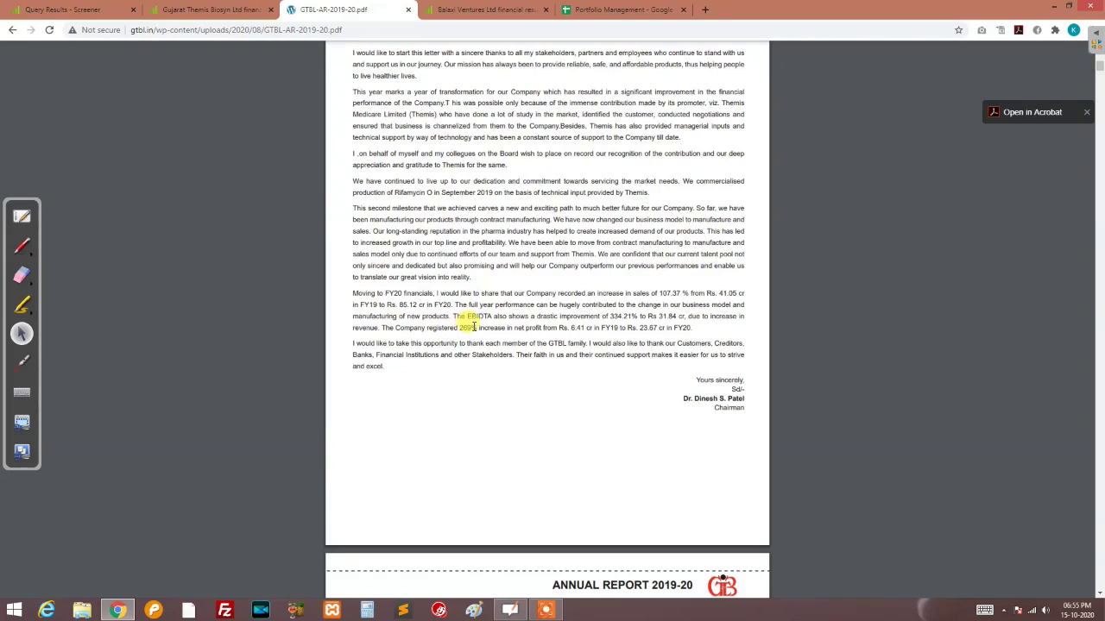
pyautogui.doubleClick(466, 328)
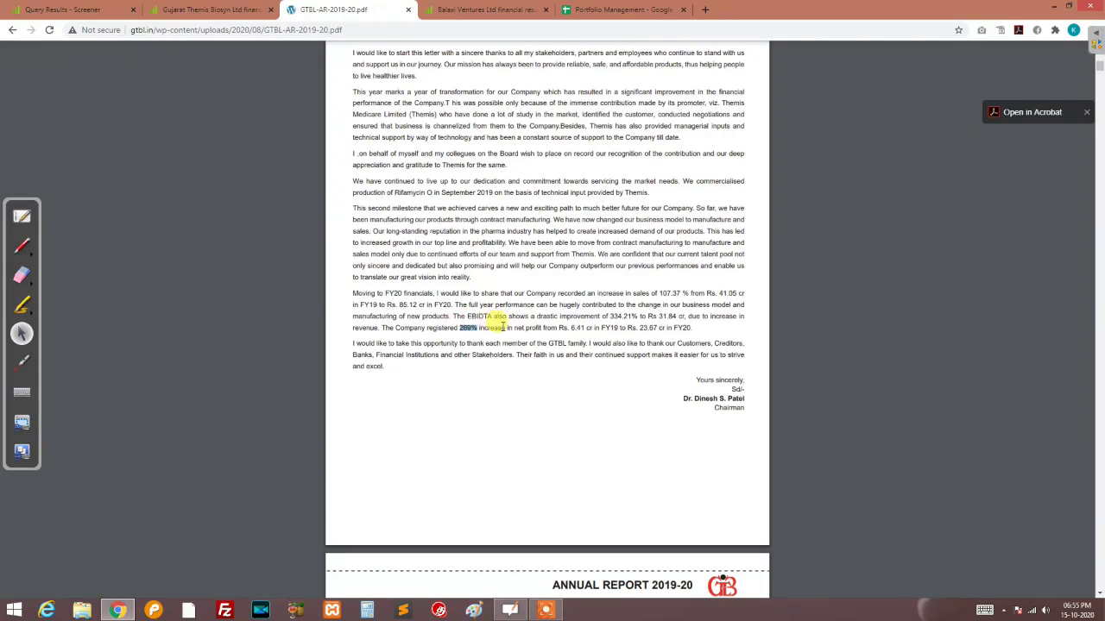
pyautogui.moveTo(573, 328); pyautogui.dragTo(637, 333)
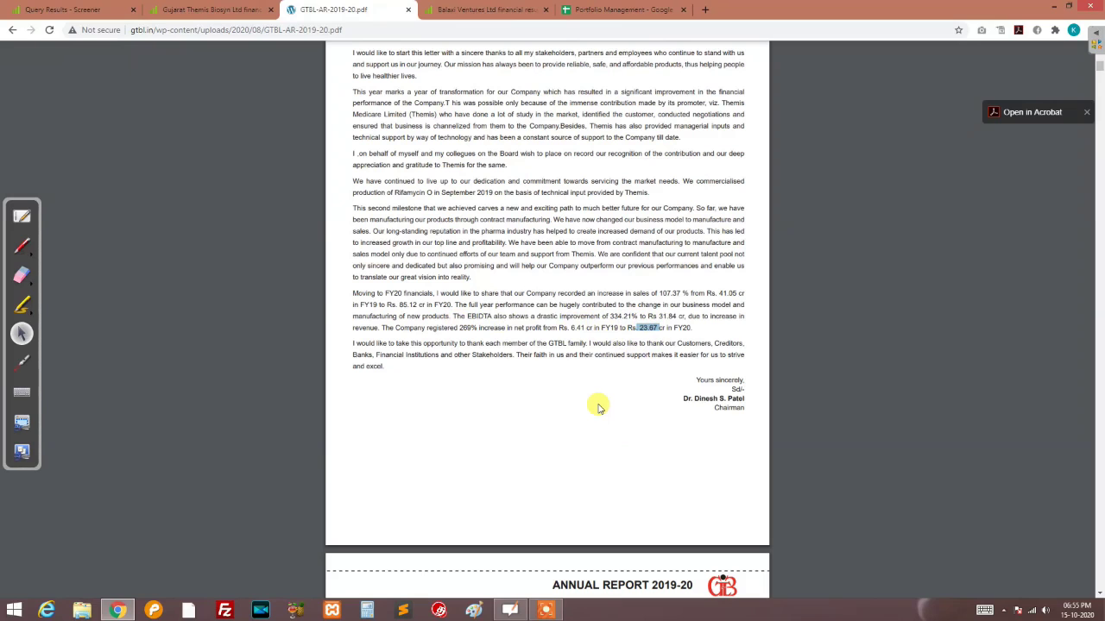
# Review the annual report's corporate information page, including the board of directors, committees, auditors and contents list
pyautogui.scroll(-2, 598, 405)
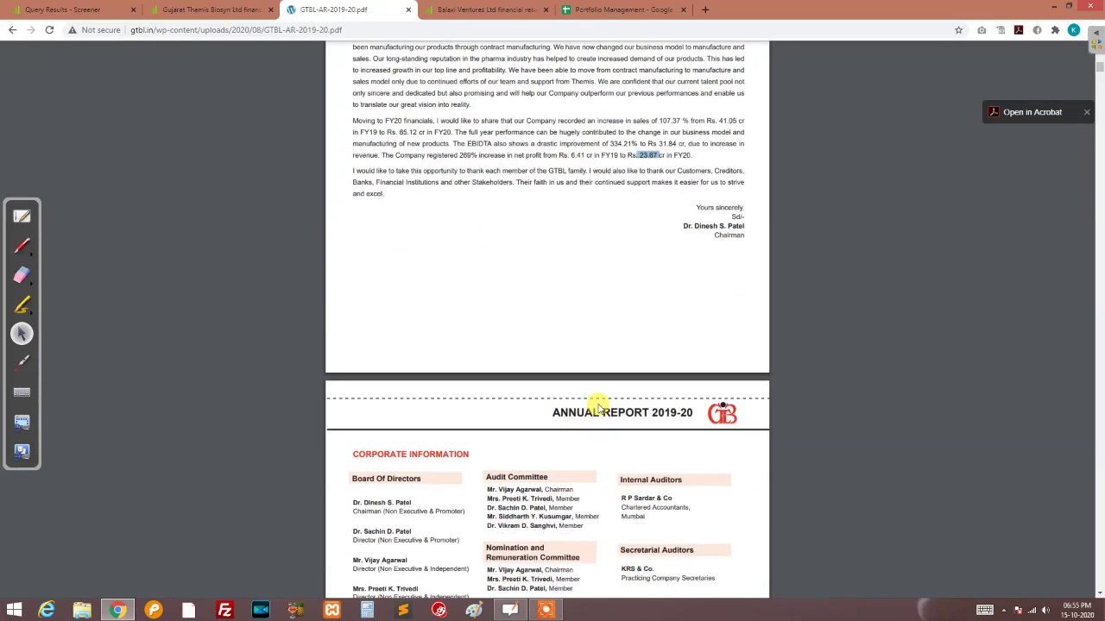
pyautogui.scroll(-4, 598, 405)
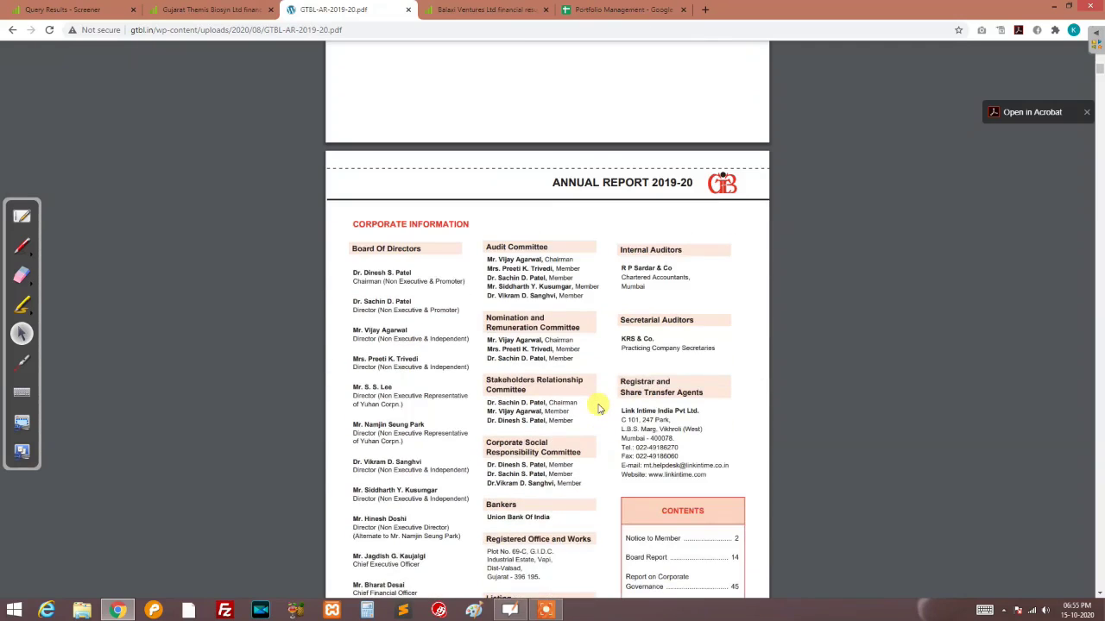
pyautogui.scroll(-1, 599, 406)
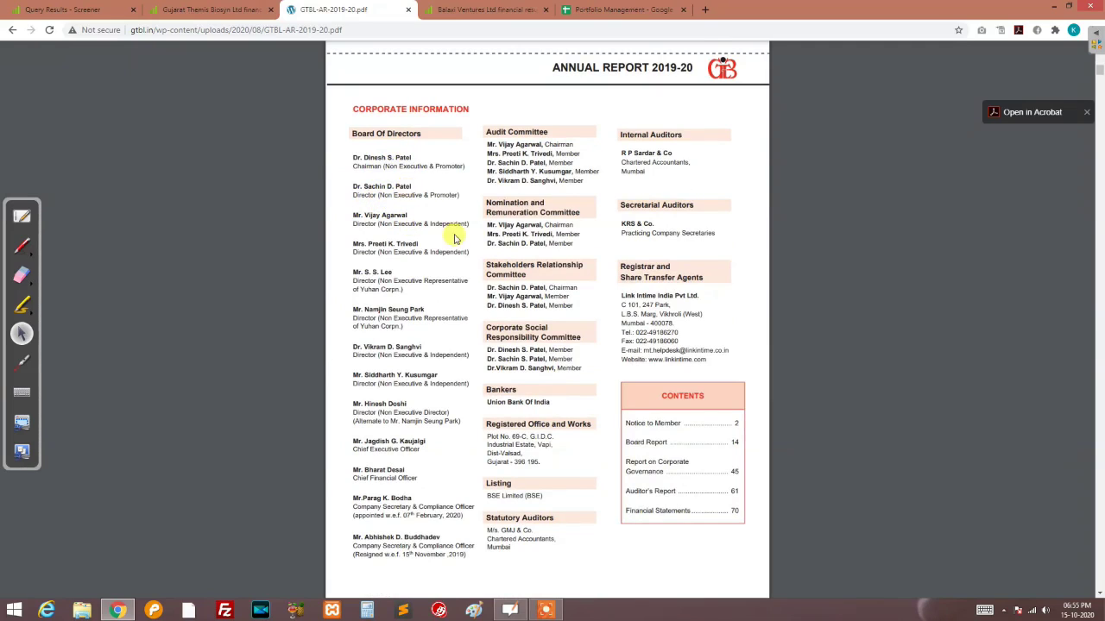
pyautogui.scroll(-1, 514, 304)
# Skim the annual report's notice to the members, including the special business resolutions and the shareholder e-voting and meeting instructions
pyautogui.scroll(-4, 514, 304)
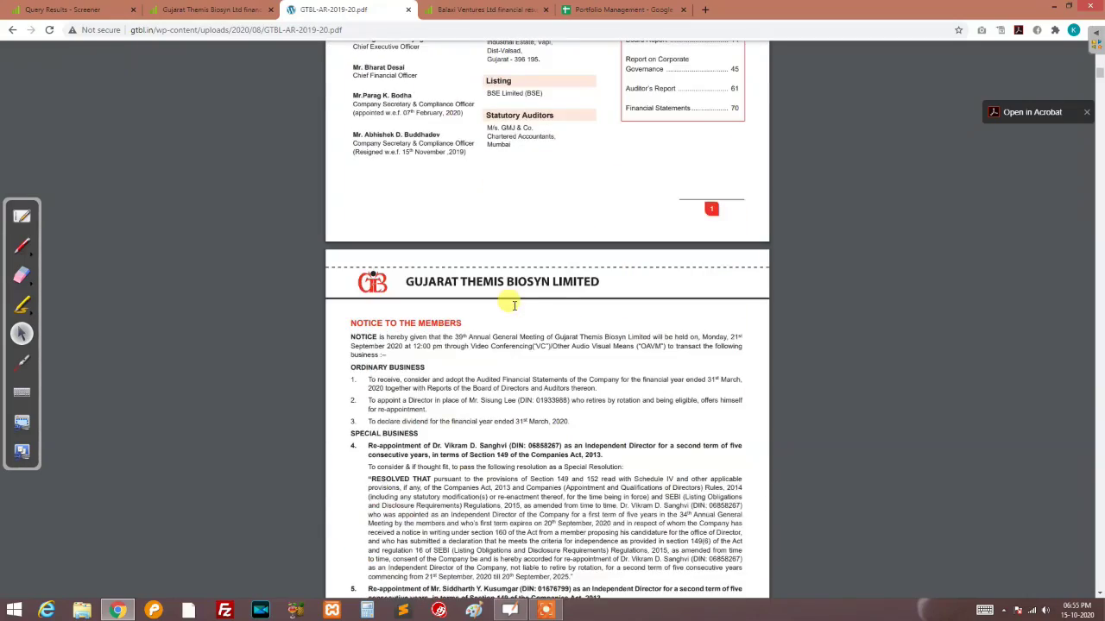
pyautogui.scroll(-4, 515, 305)
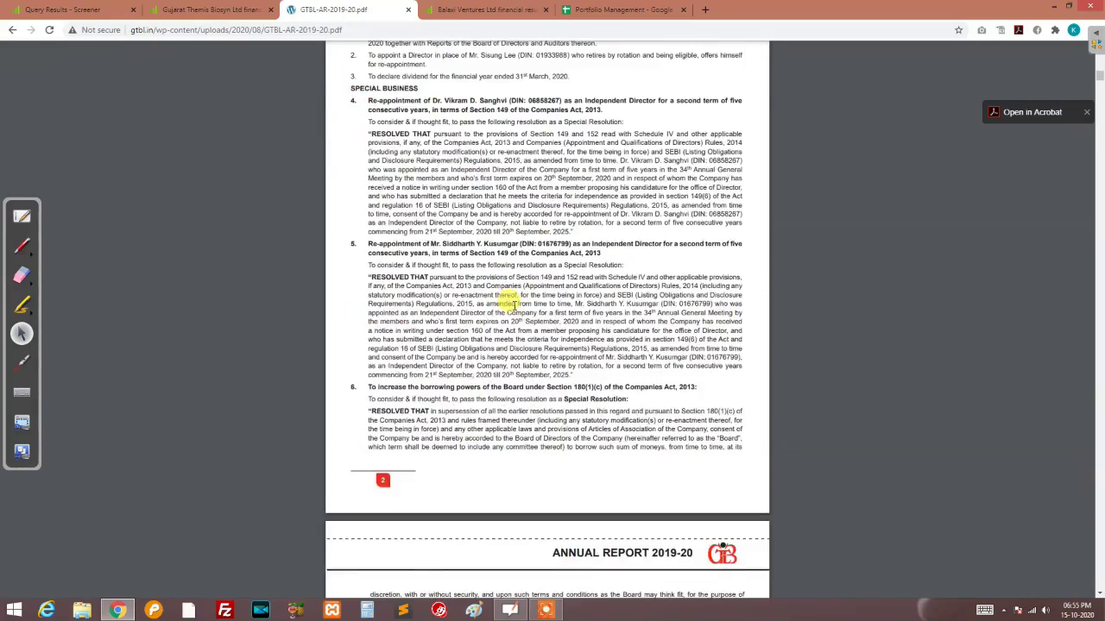
pyautogui.scroll(-5, 515, 304)
pyautogui.scroll(8, 515, 304)
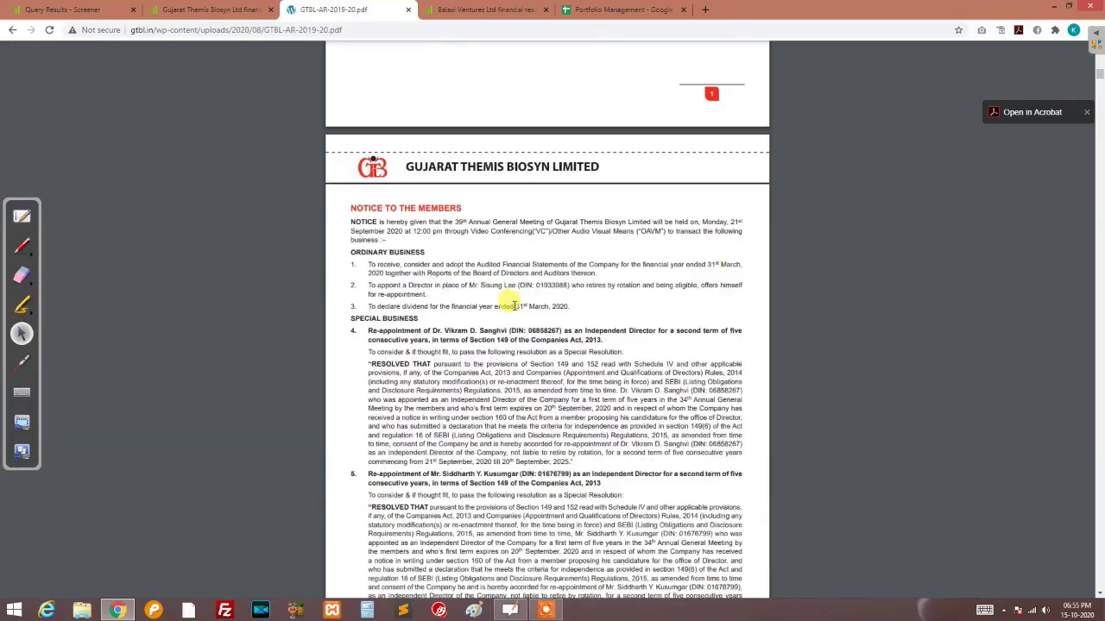
pyautogui.scroll(-2, 514, 304)
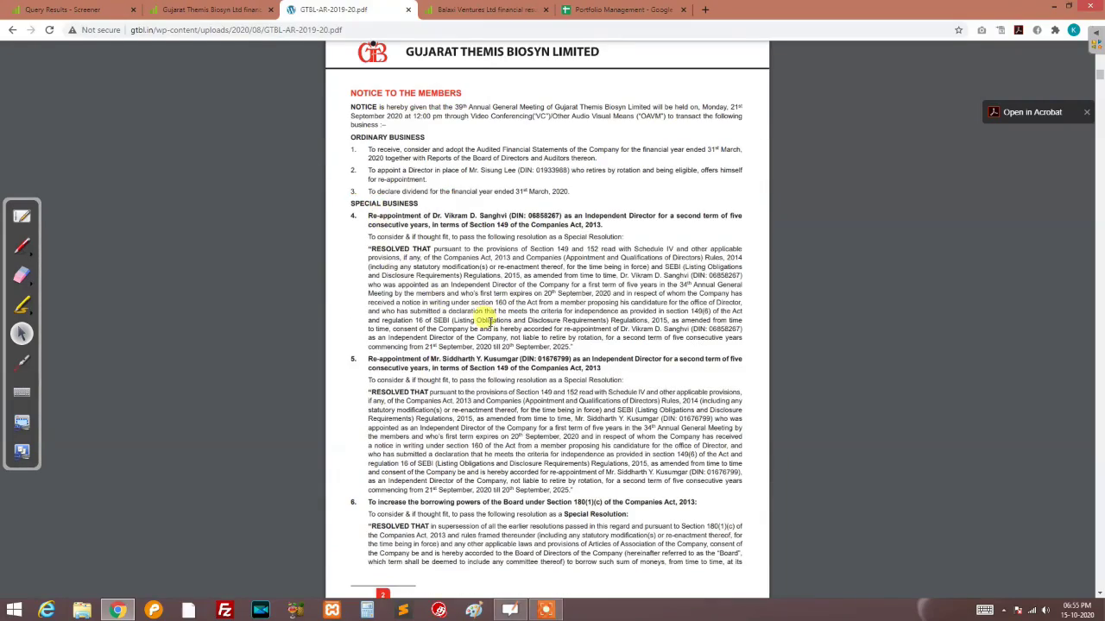
pyautogui.scroll(-15, 486, 316)
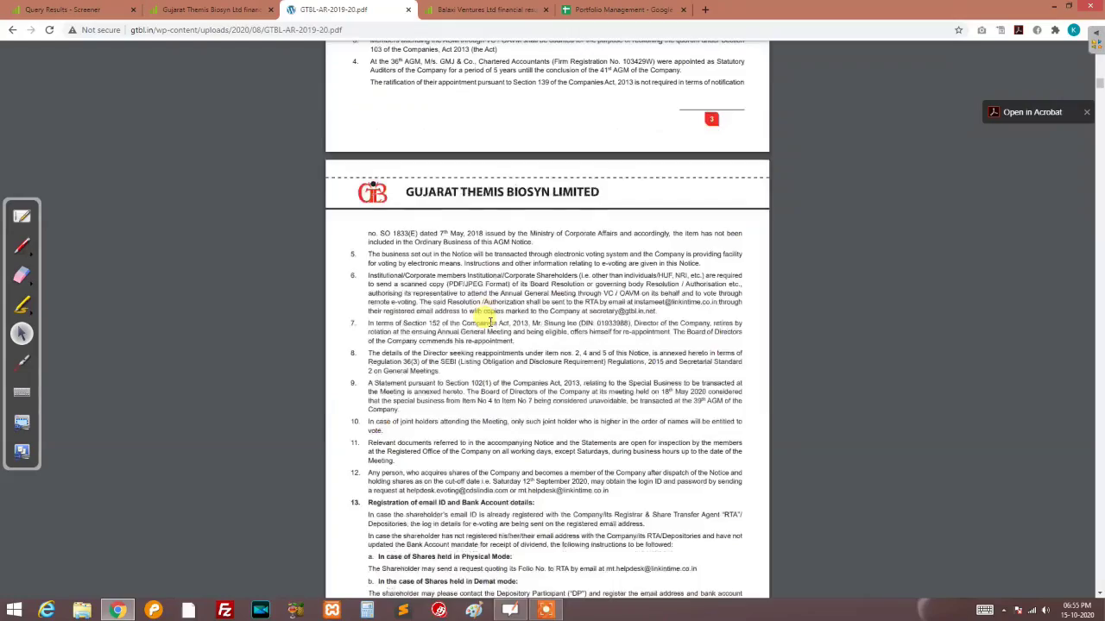
pyautogui.scroll(-16, 486, 316)
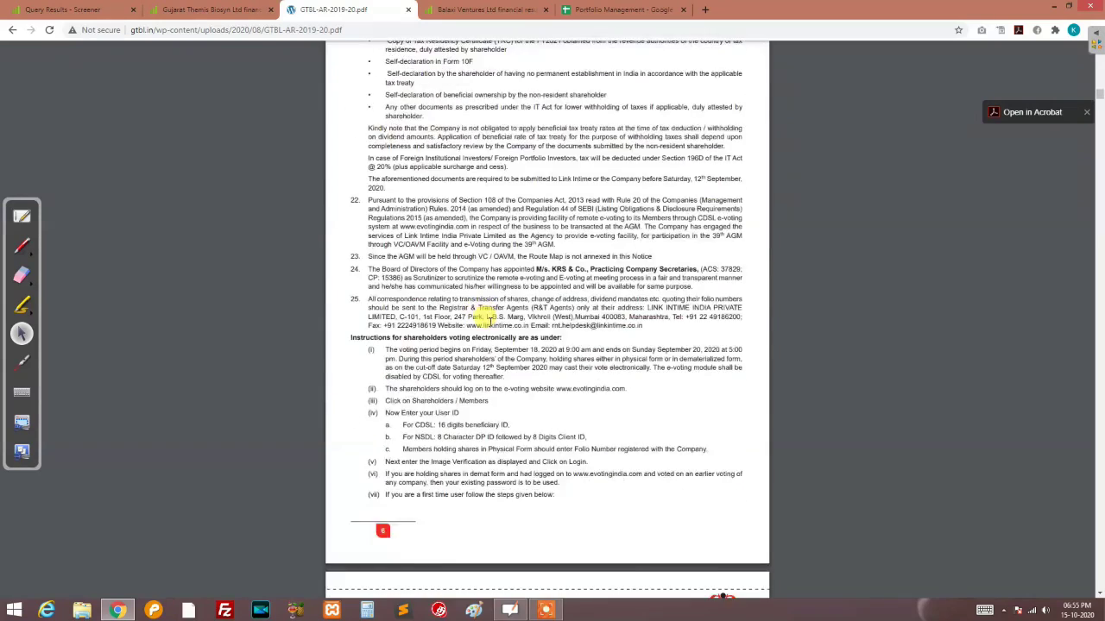
pyautogui.scroll(-4, 490, 321)
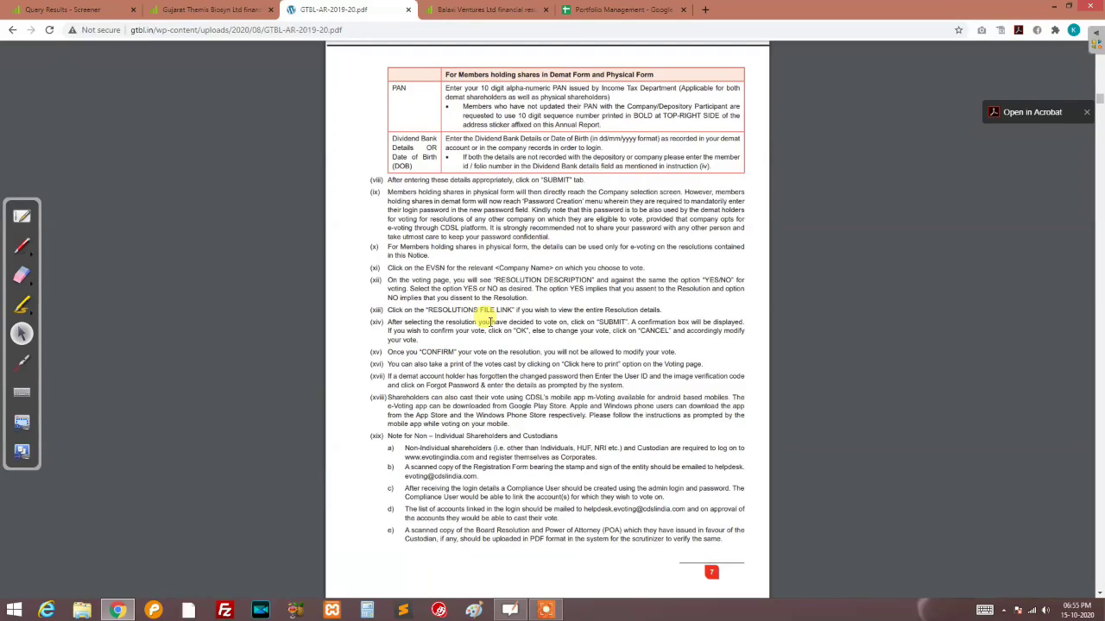
pyautogui.scroll(-12, 489, 321)
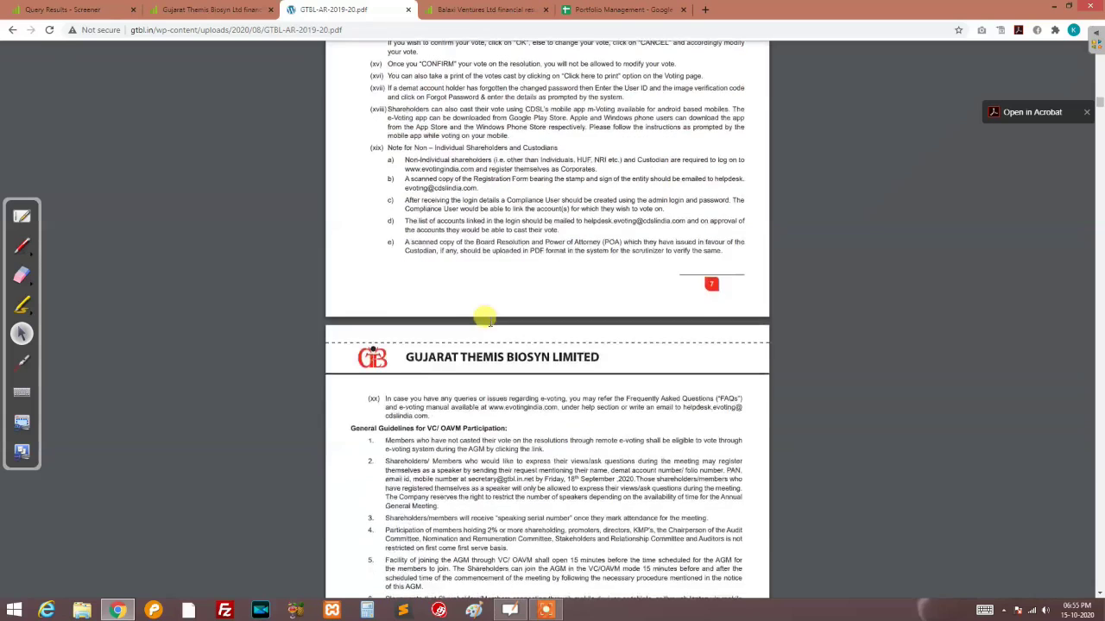
pyautogui.scroll(-5, 489, 321)
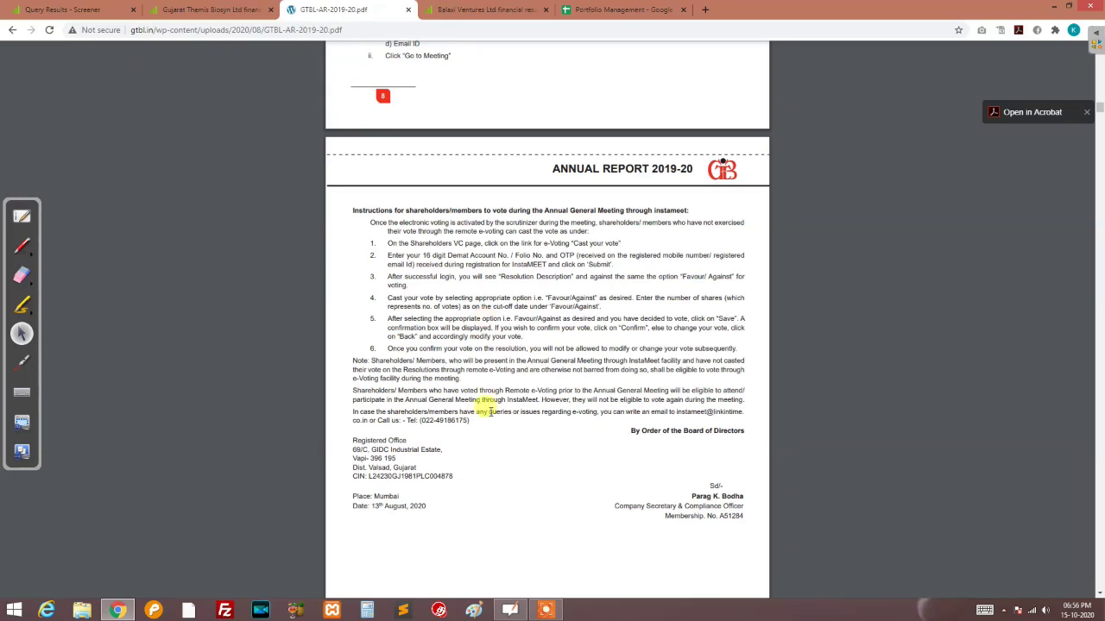
# Finish skimming the annual report's notice, return to the Gujarat Themis Biosyn page on Screener and highlight its book value
pyautogui.scroll(-5, 504, 448)
pyautogui.scroll(-3, 505, 449)
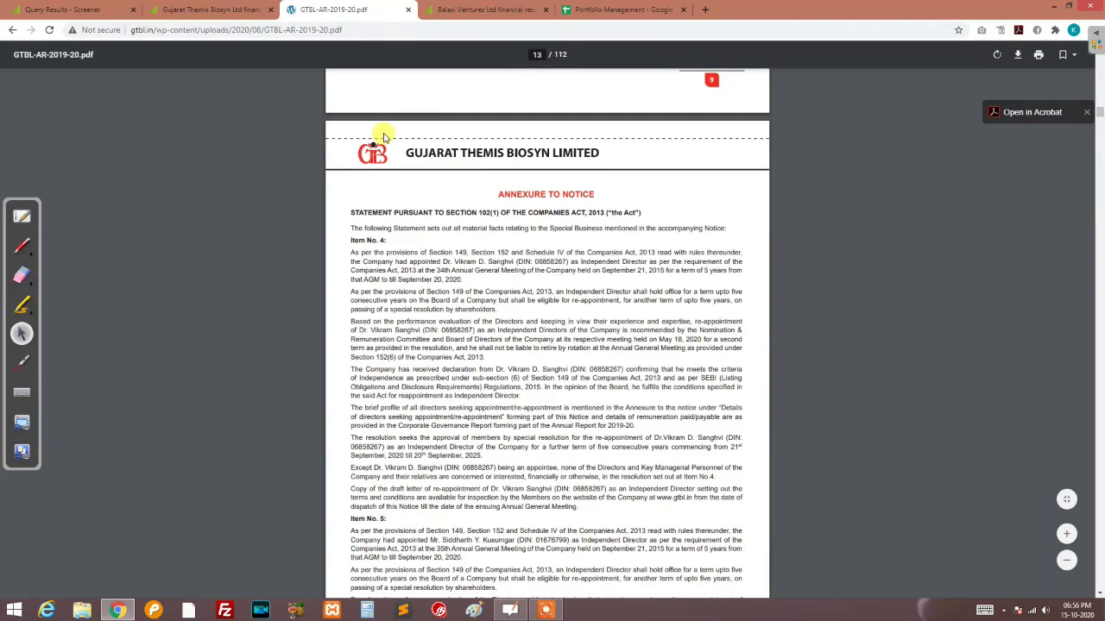
pyautogui.click(211, 10)
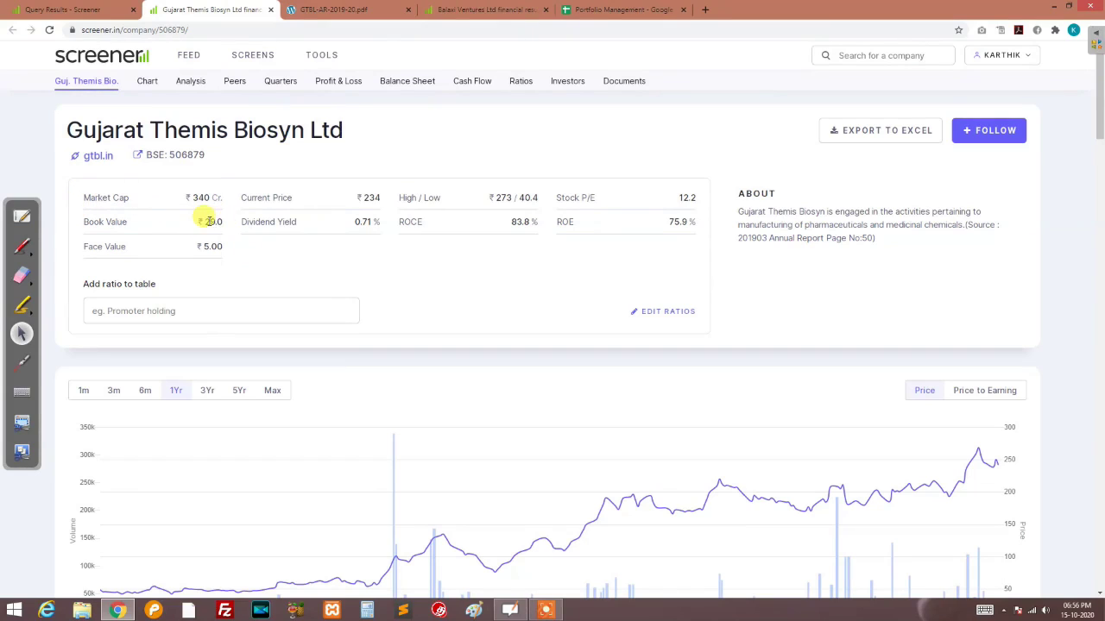
pyautogui.moveTo(224, 222); pyautogui.dragTo(197, 222)
pyautogui.click(362, 293)
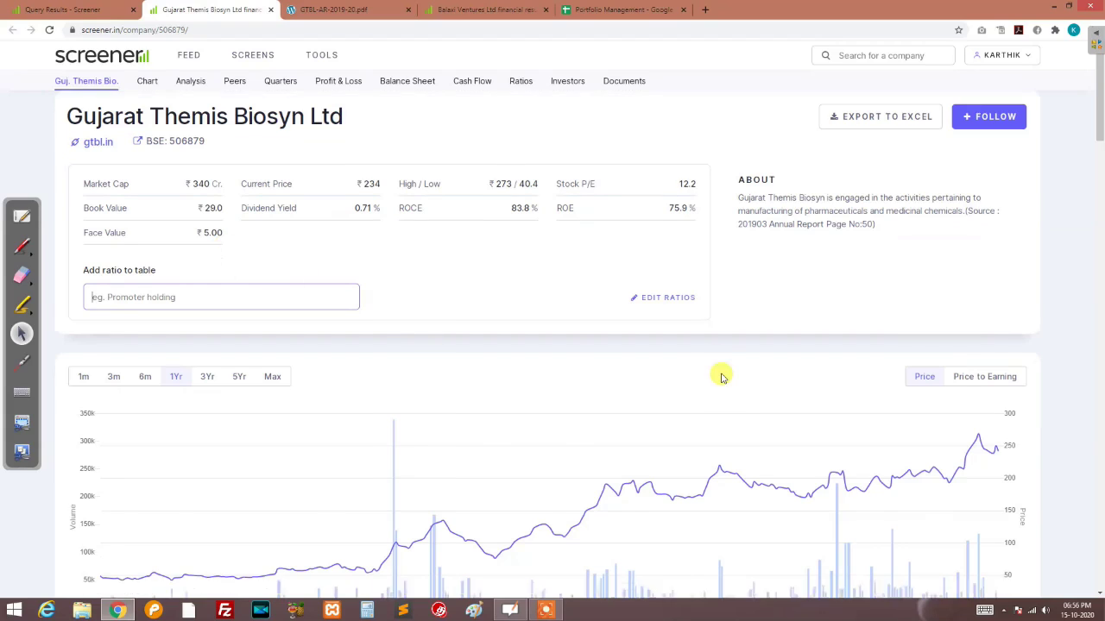
# Compare the company's one-year price chart with its key ratios and highlight the current price
pyautogui.scroll(-2, 722, 374)
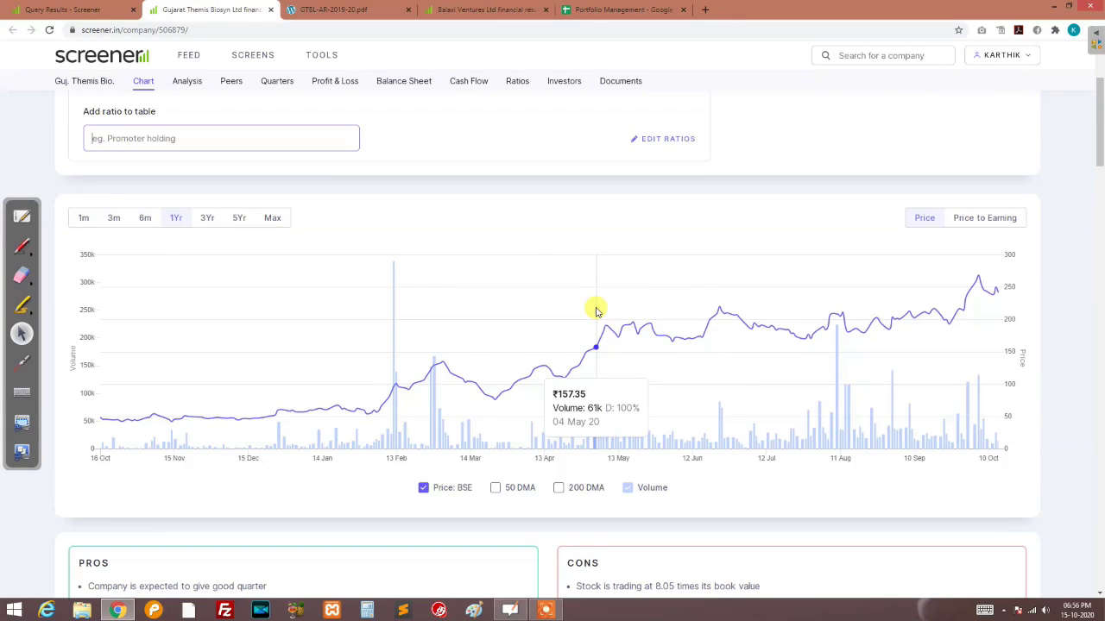
pyautogui.scroll(2, 596, 311)
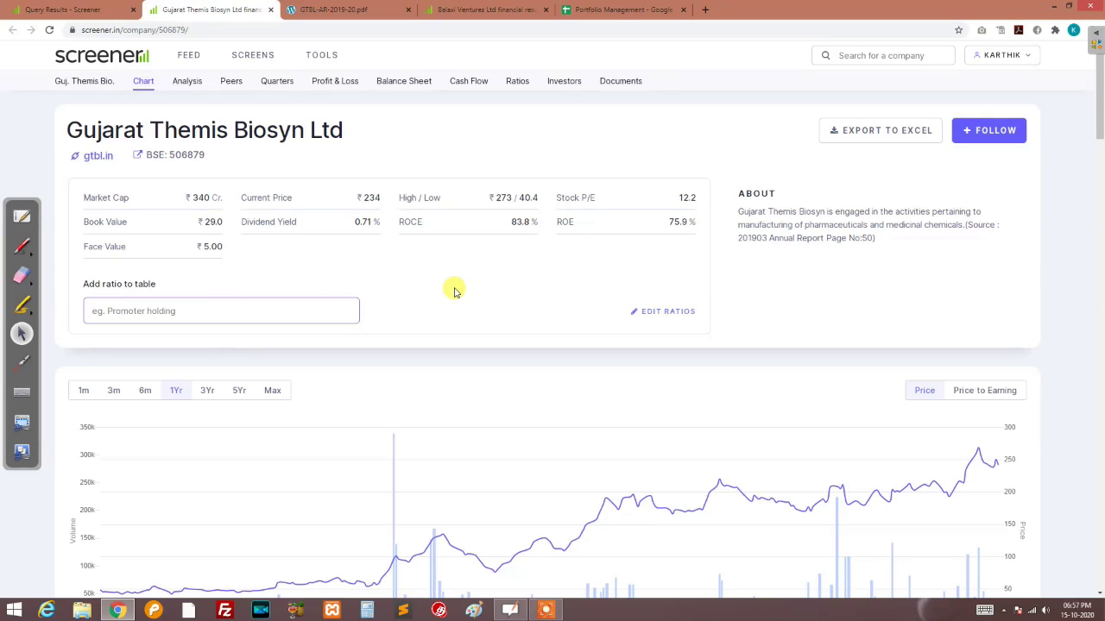
pyautogui.scroll(-2, 511, 389)
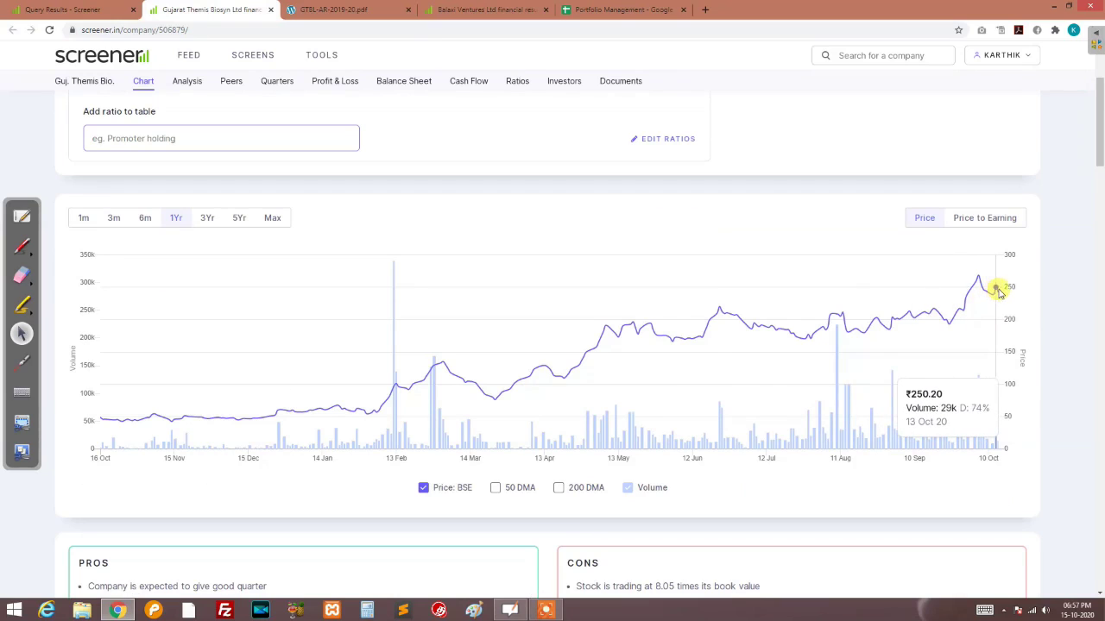
pyautogui.scroll(2, 558, 267)
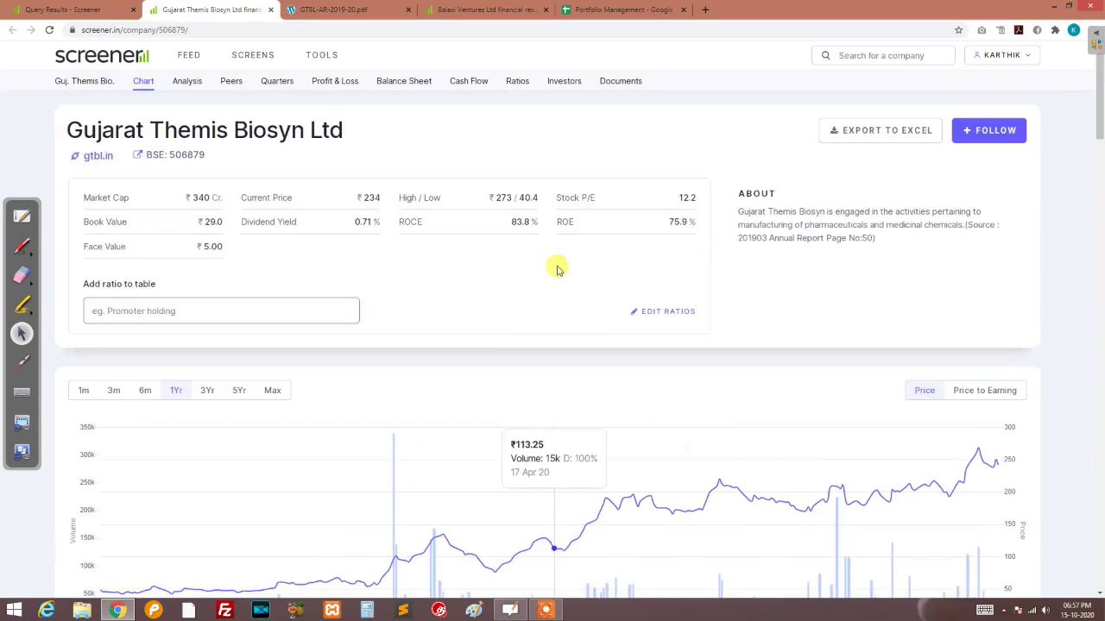
pyautogui.tripleClick(383, 200)
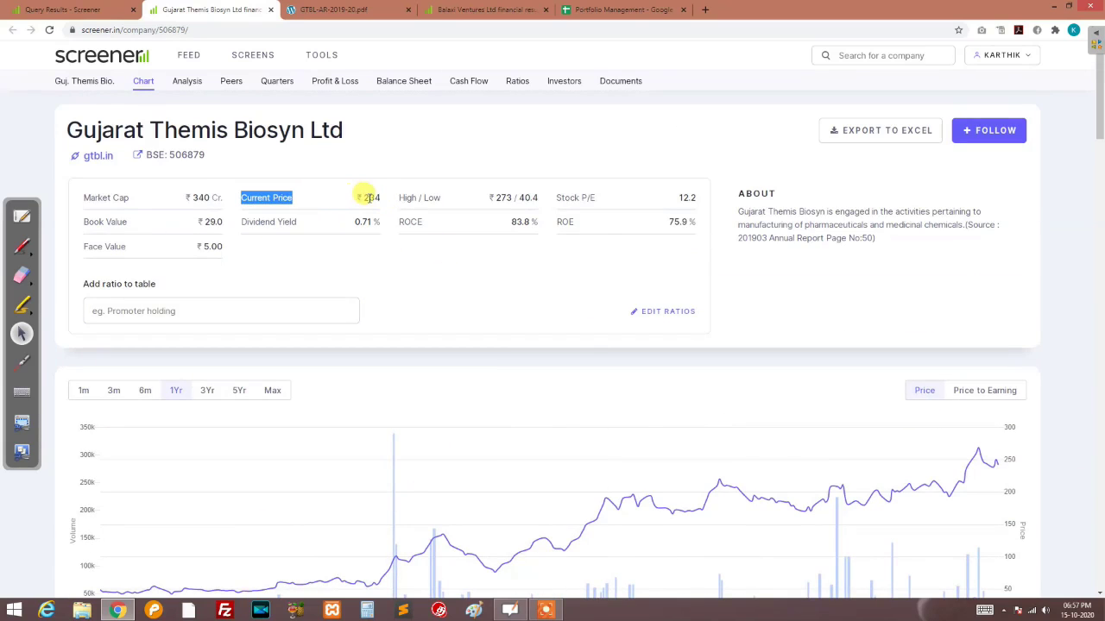
pyautogui.click(372, 210)
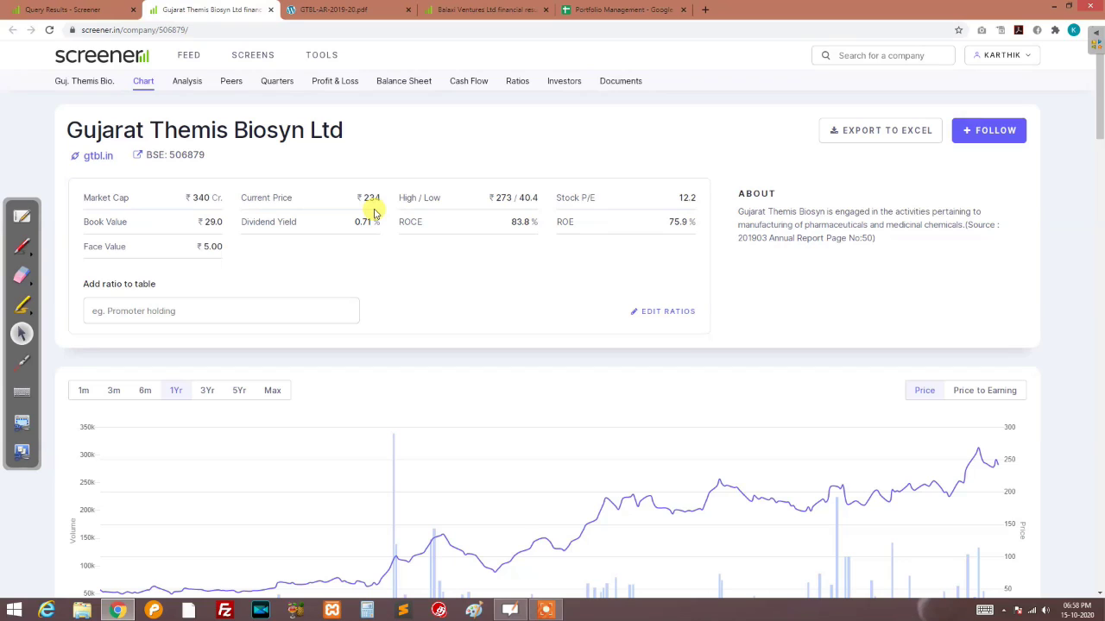
# Highlight the company's dividend yield, ROCE and ROE one after another in the key ratios
pyautogui.tripleClick(357, 217)
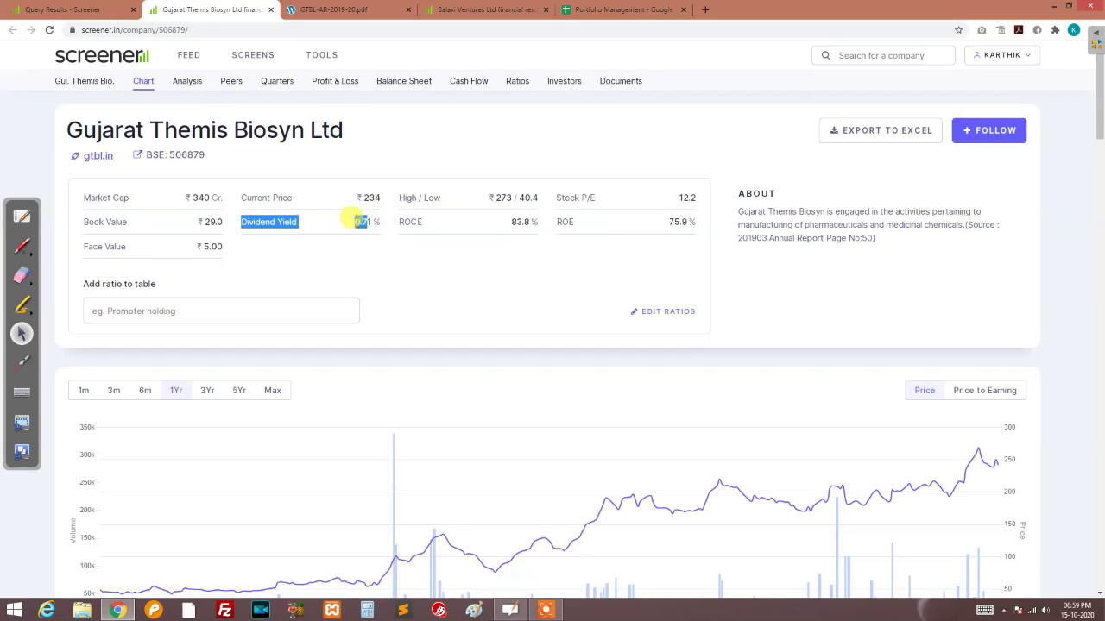
pyautogui.click(398, 254)
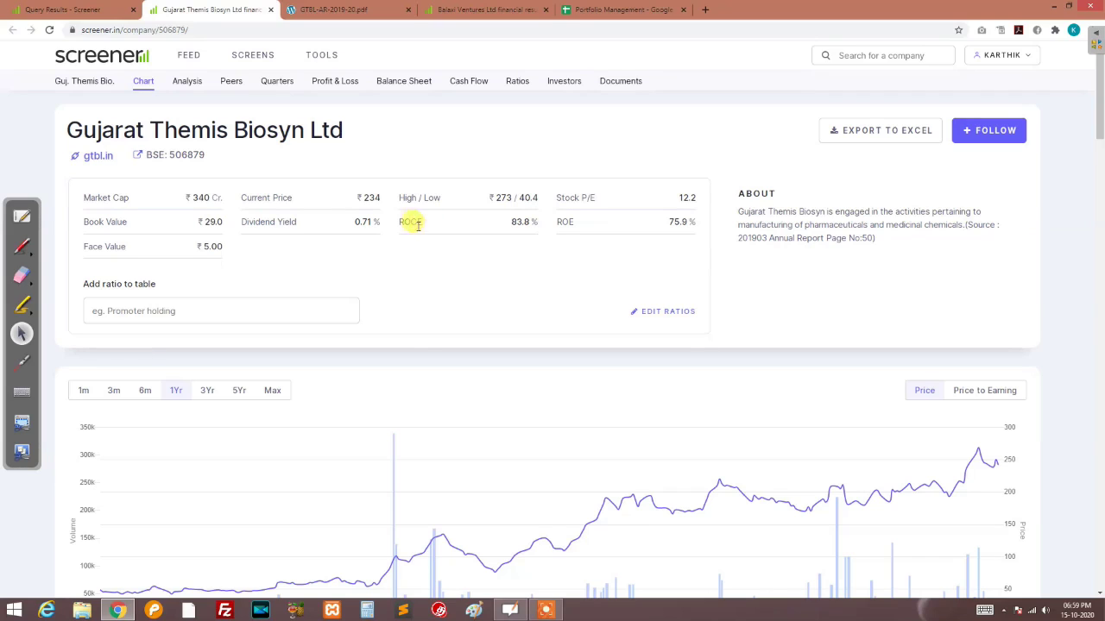
pyautogui.doubleClick(407, 223)
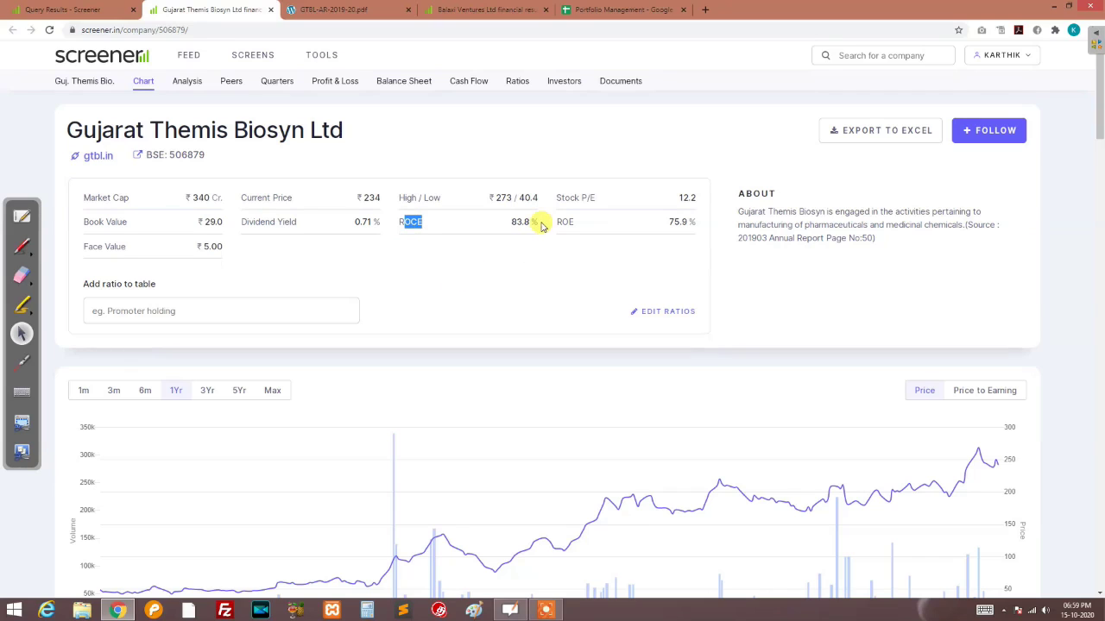
pyautogui.moveTo(538, 222); pyautogui.dragTo(523, 222)
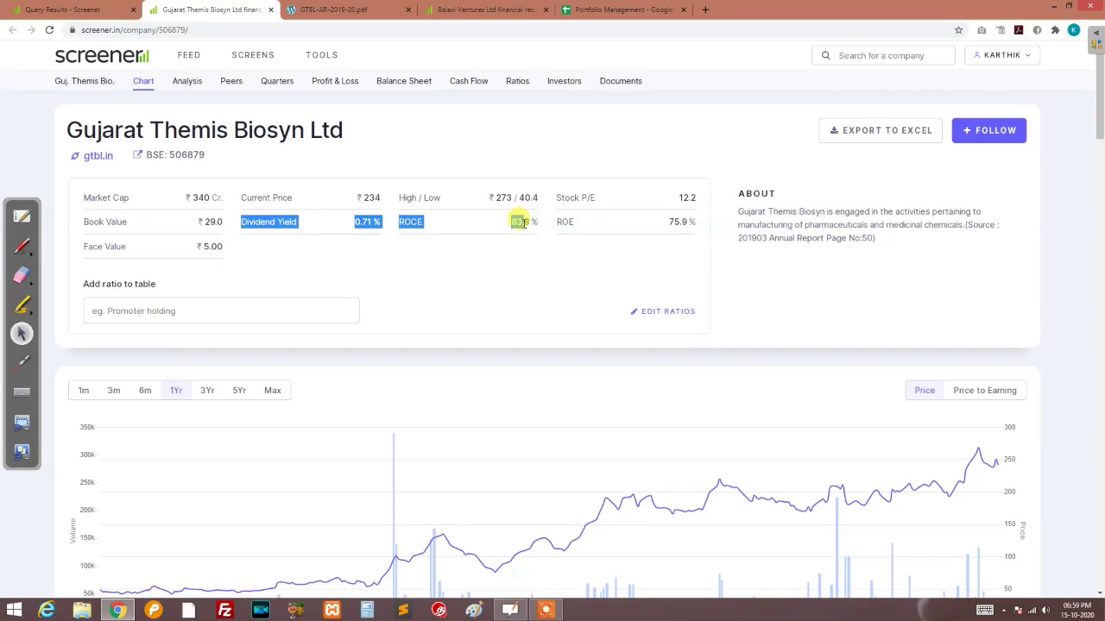
pyautogui.click(517, 271)
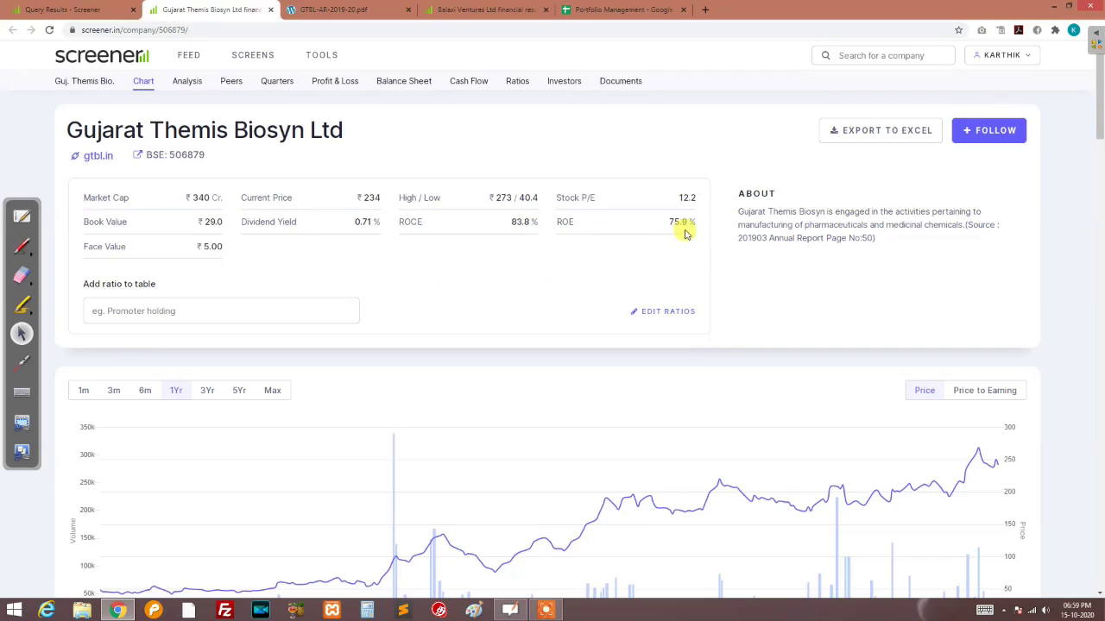
pyautogui.moveTo(693, 220); pyautogui.dragTo(660, 221)
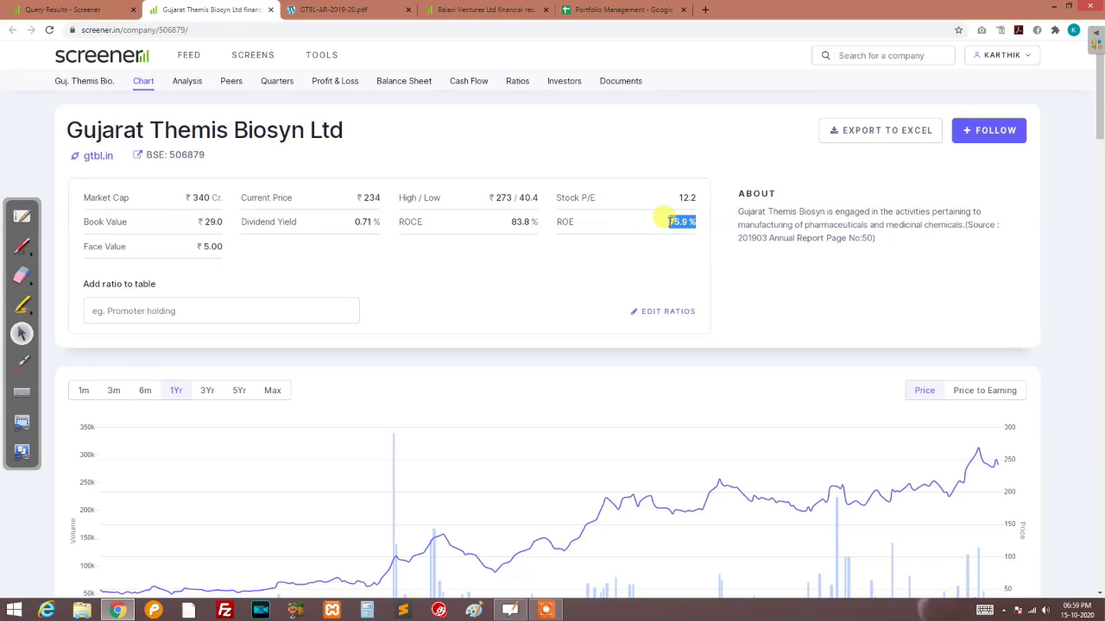
pyautogui.click(651, 286)
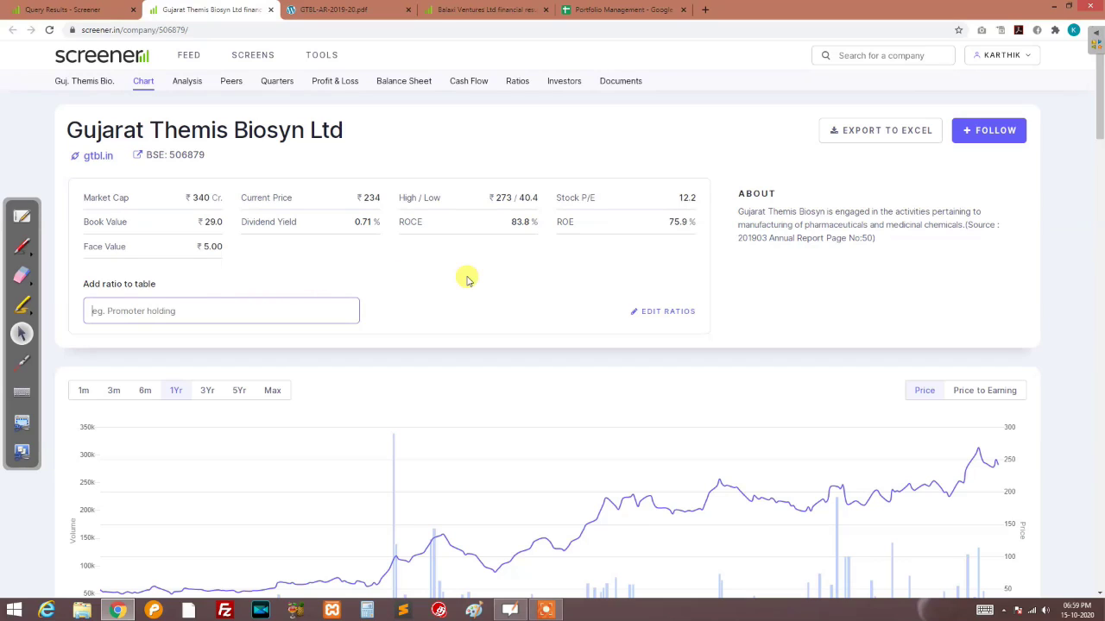
# Highlight the Stock P/E ratio and clear the text selection
pyautogui.moveTo(702, 197); pyautogui.dragTo(670, 201)
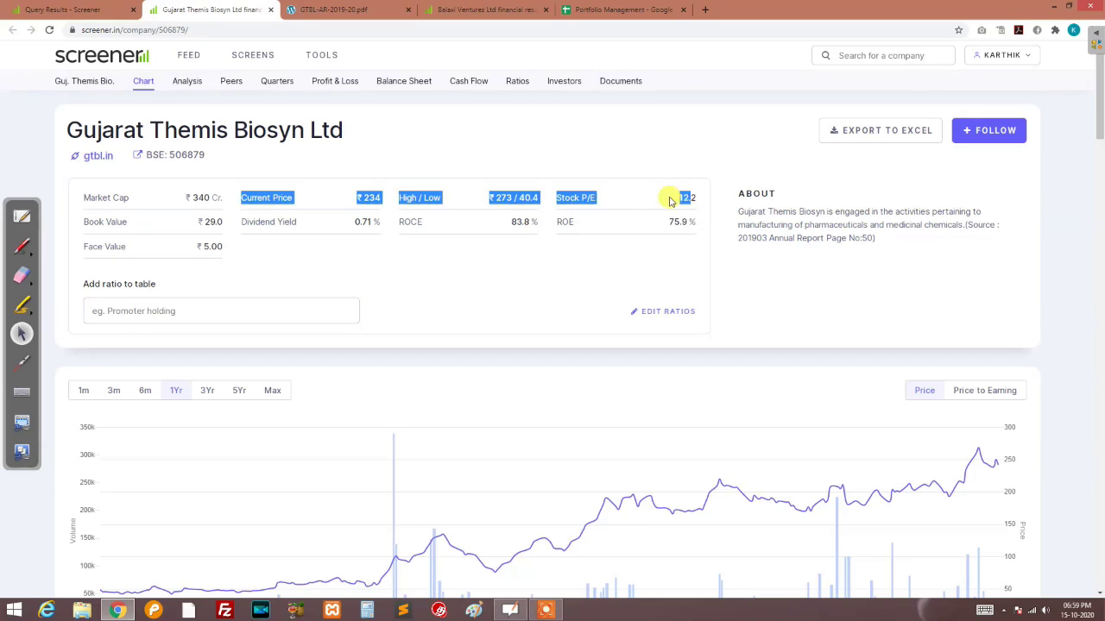
pyautogui.click(695, 198)
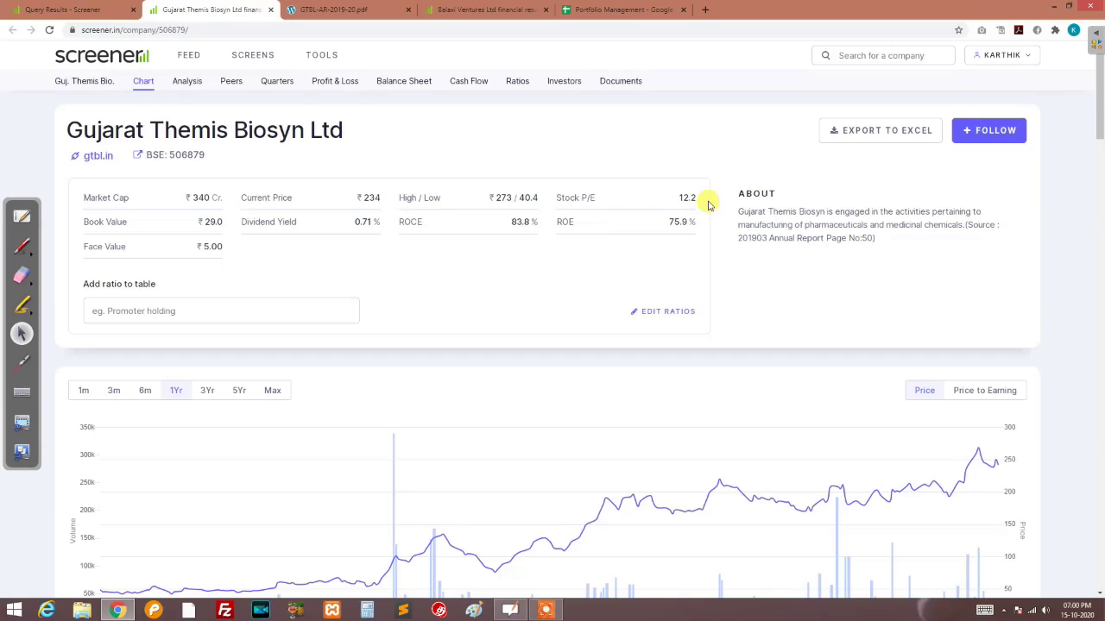
pyautogui.moveTo(691, 197); pyautogui.dragTo(739, 239)
pyautogui.click(740, 239)
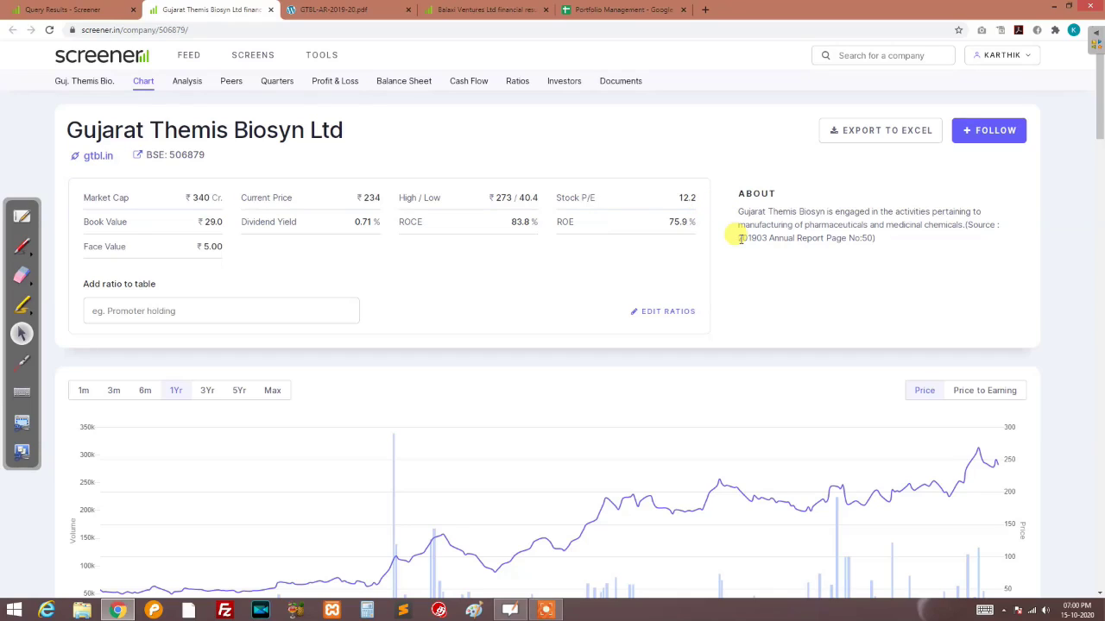
# Circle the Jun 2020 and Sep 2017 column headings in the Quarterly Results table with the annotation pen
pyautogui.scroll(-1, 739, 239)
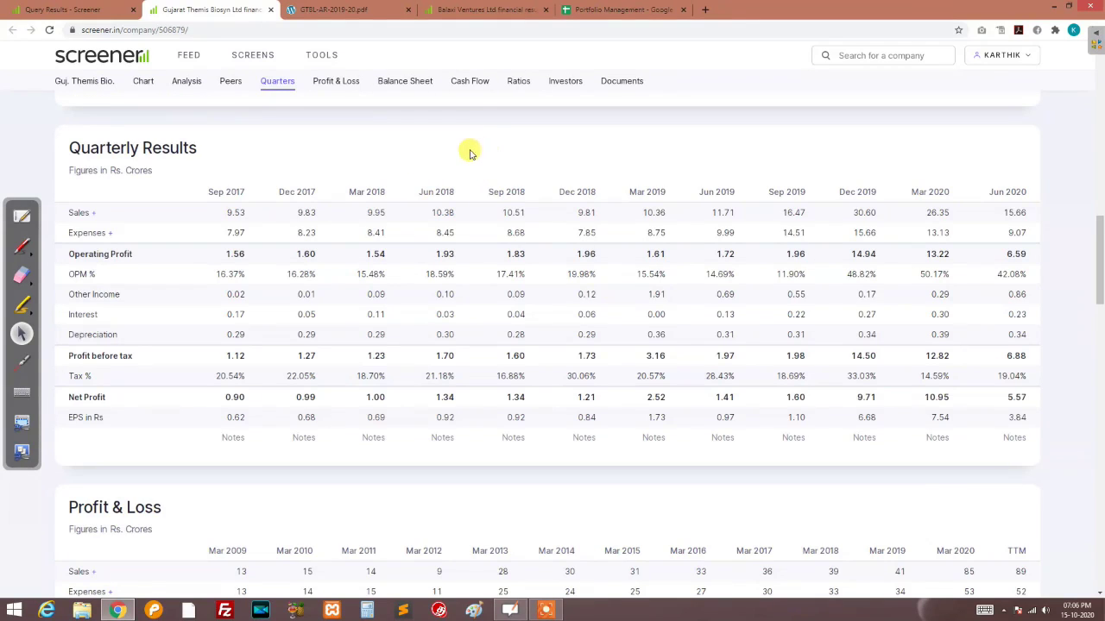
pyautogui.scroll(-1, 497, 146)
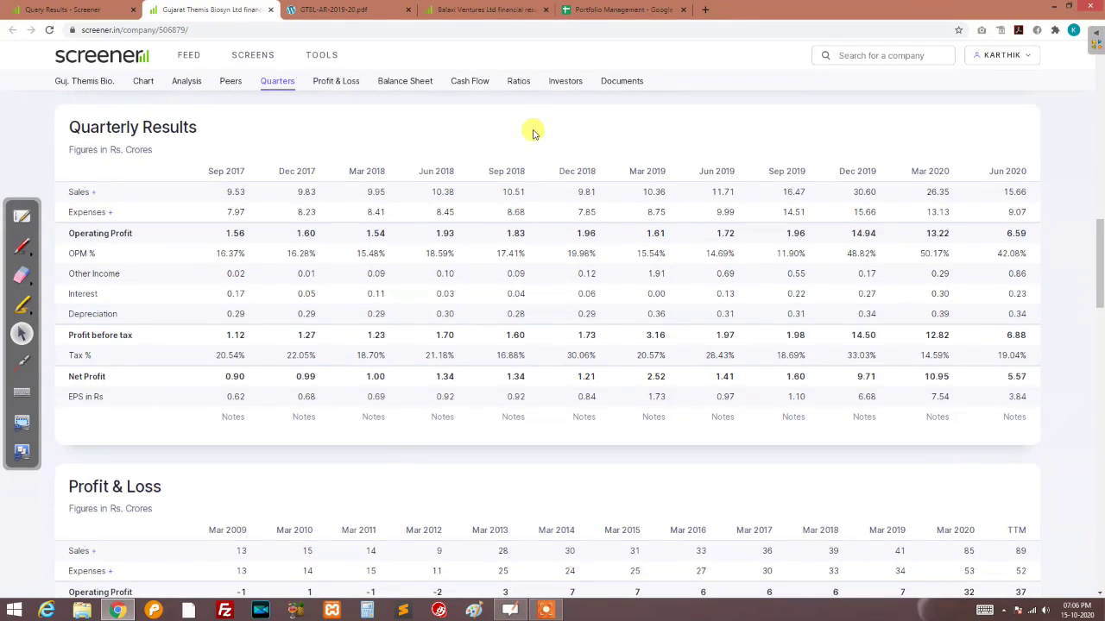
pyautogui.scroll(2, 526, 120)
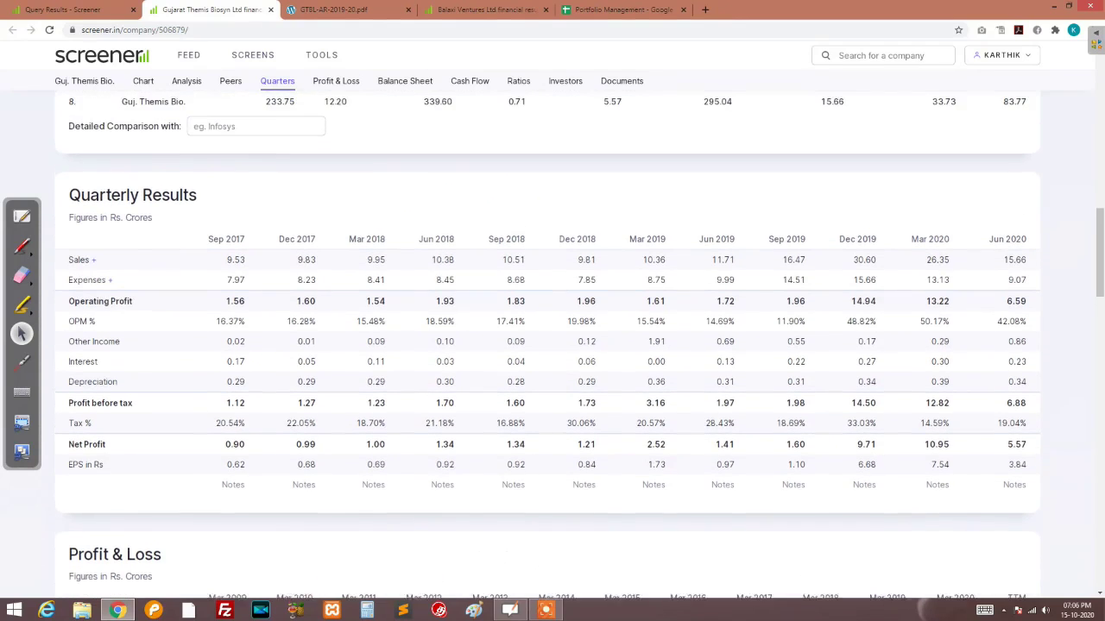
pyautogui.scroll(2, 524, 267)
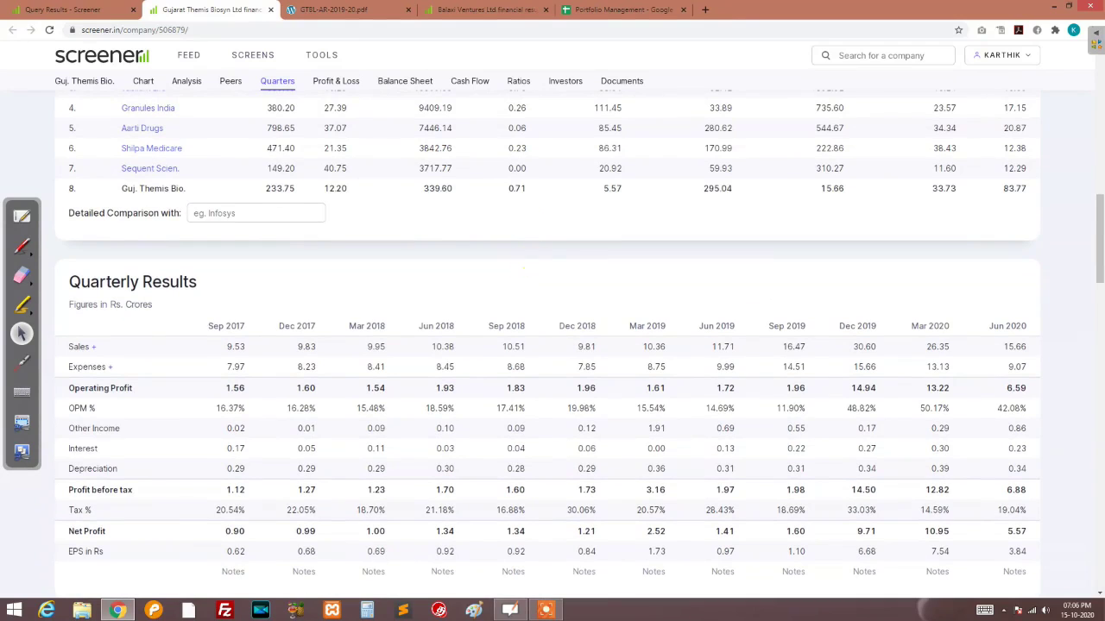
pyautogui.scroll(-3, 525, 266)
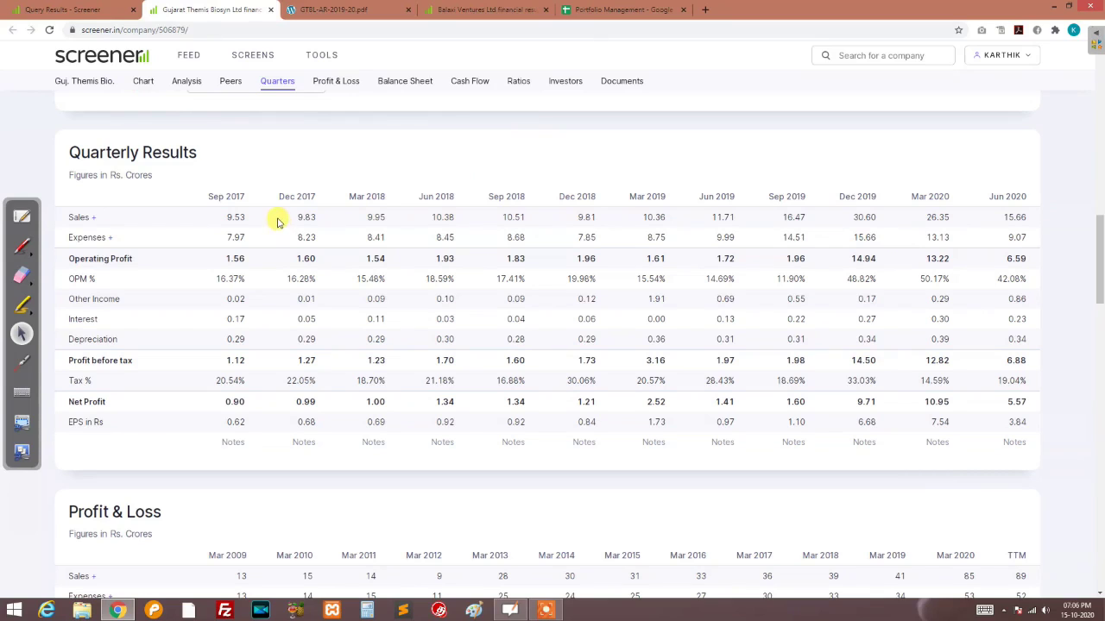
pyautogui.click(24, 248)
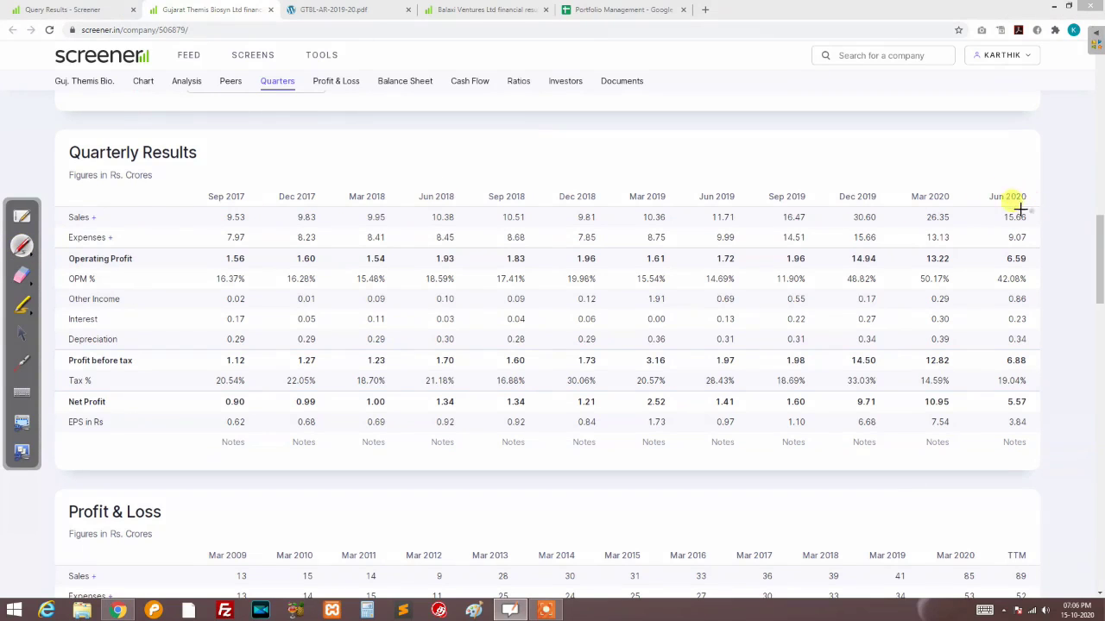
pyautogui.moveTo(1014, 179)
pyautogui.mouseDown()
pyautogui.moveTo(977, 192)
pyautogui.moveTo(1020, 216)
pyautogui.moveTo(1034, 178)
pyautogui.mouseUp()
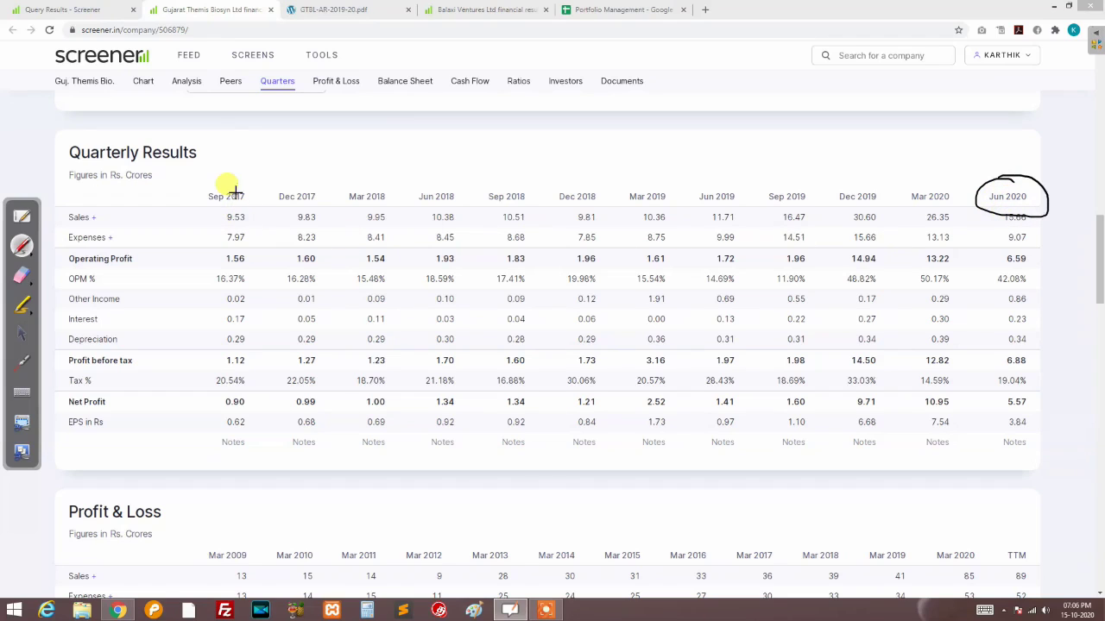
pyautogui.moveTo(242, 187)
pyautogui.mouseDown()
pyautogui.moveTo(206, 190)
pyautogui.moveTo(226, 206)
pyautogui.moveTo(249, 198)
pyautogui.mouseUp()
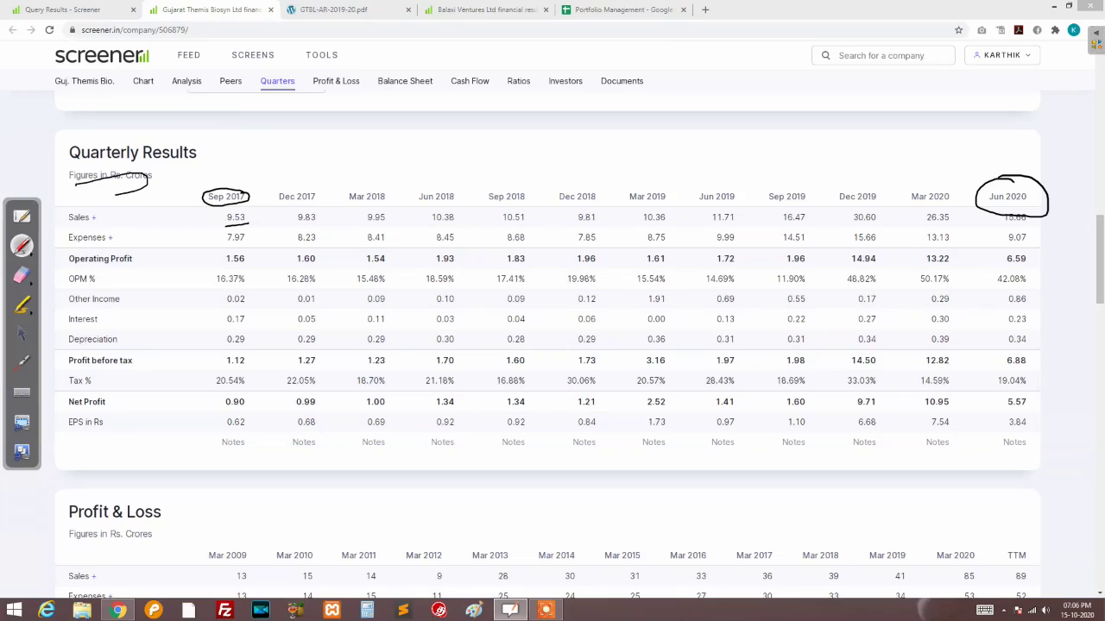
# Circle the Rs. Crores unit note and underline the Sep 2017 and Jun 2020 sales figures with the pen
pyautogui.moveTo(145, 192); pyautogui.dragTo(143, 166)
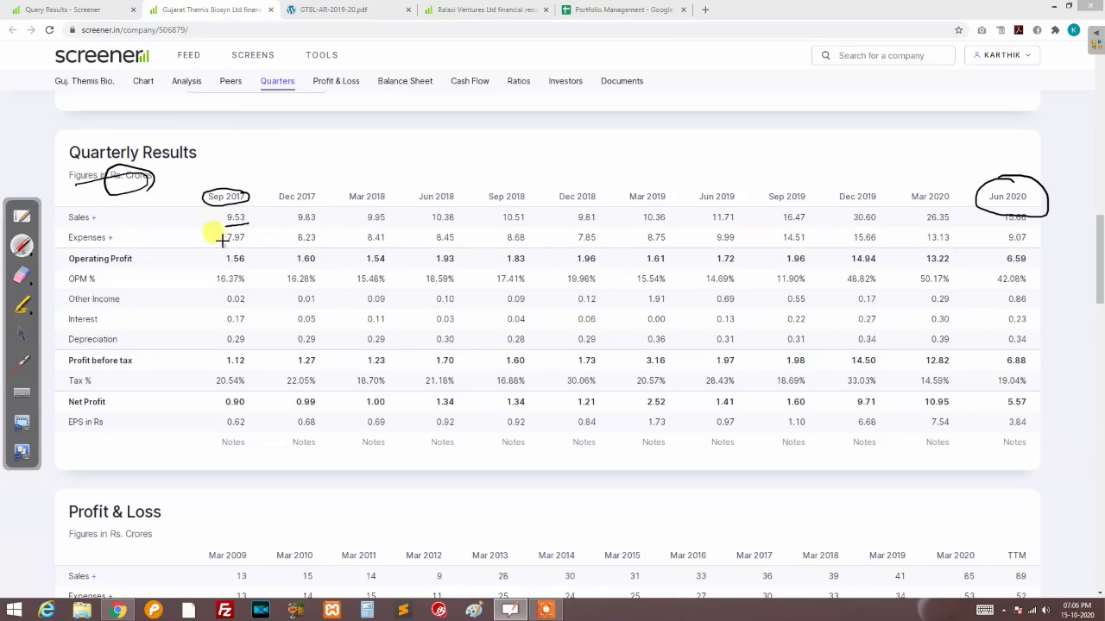
pyautogui.moveTo(236, 221); pyautogui.dragTo(249, 219)
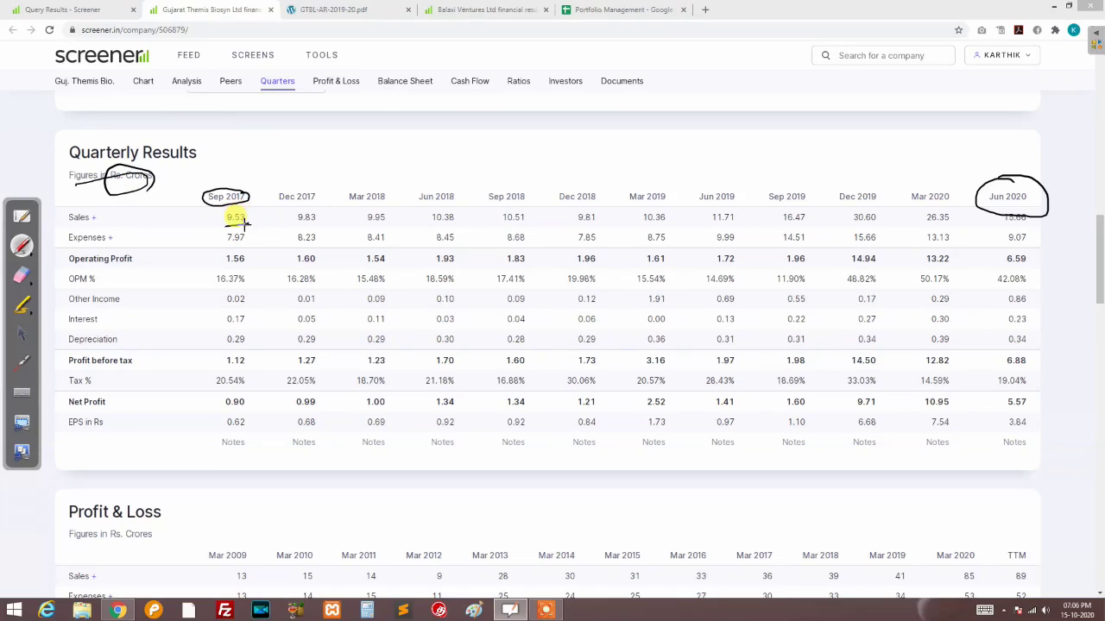
pyautogui.moveTo(245, 223); pyautogui.dragTo(253, 223)
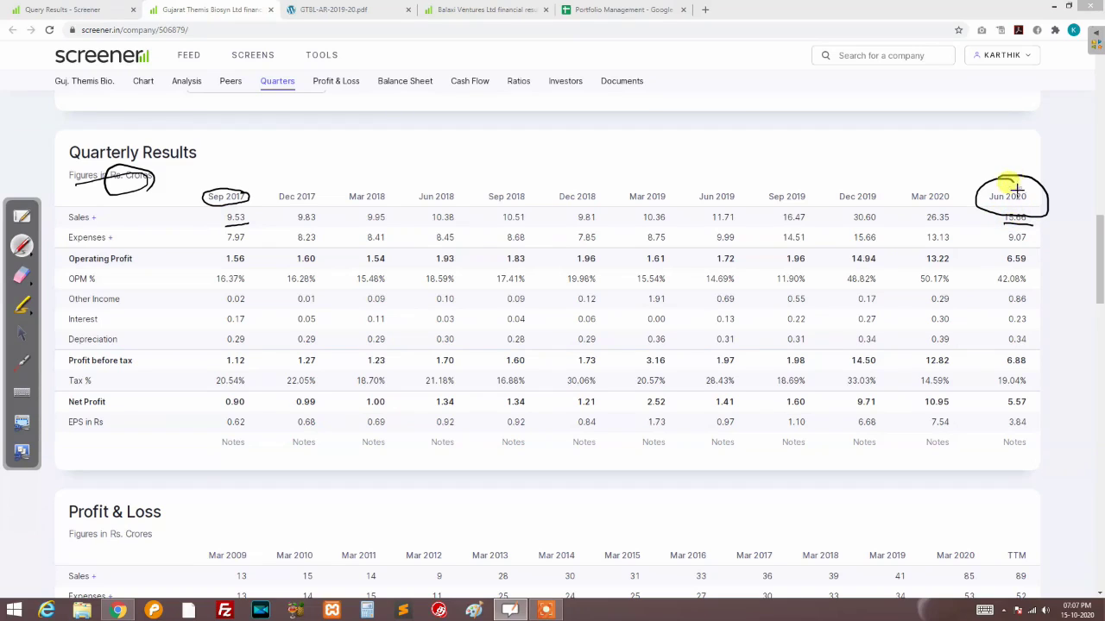
pyautogui.moveTo(1039, 224); pyautogui.dragTo(1046, 223)
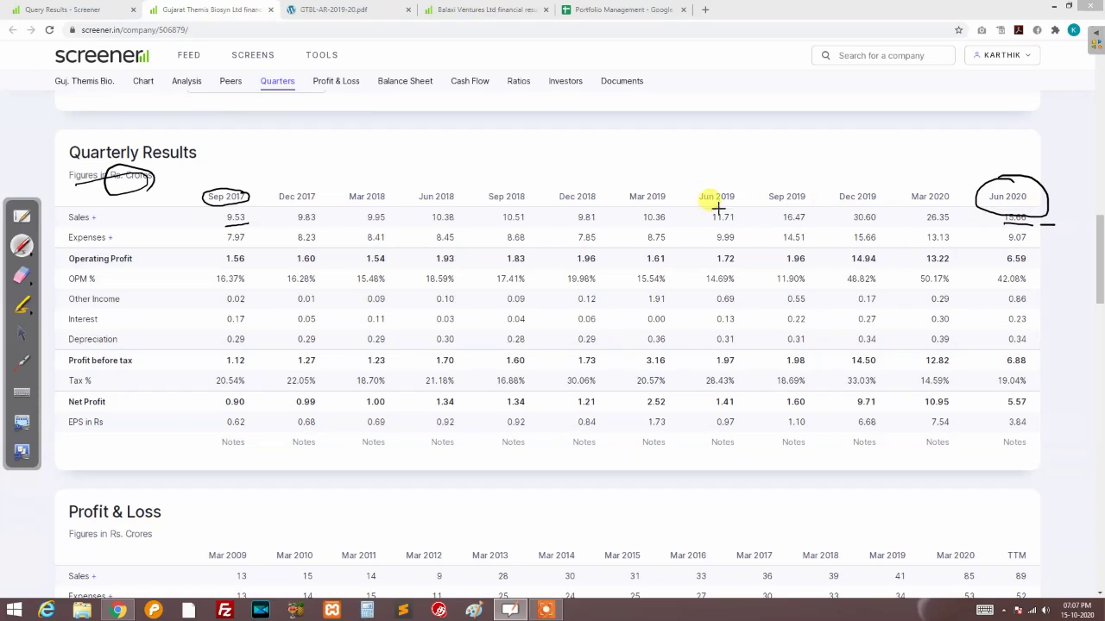
# Circle the Jun 2019 and Jun 2018 sales figures and draw rising arrows above the Jun 2018, Jun 2019 and Jun 2020 columns
pyautogui.moveTo(707, 210); pyautogui.dragTo(720, 208)
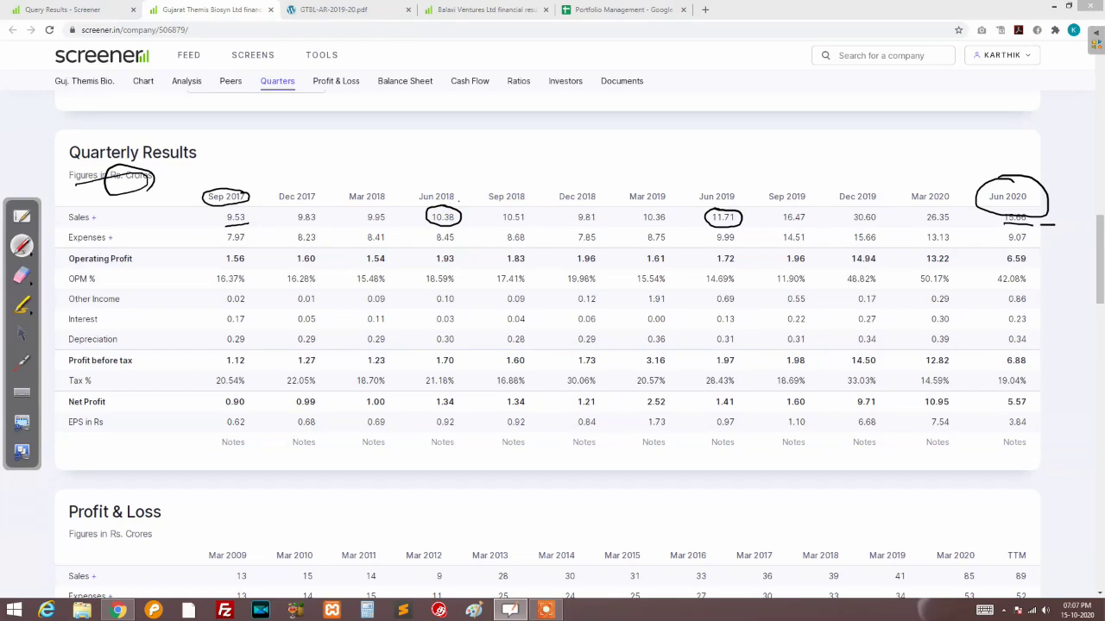
pyautogui.moveTo(474, 172)
pyautogui.mouseDown()
pyautogui.moveTo(493, 161)
pyautogui.moveTo(490, 176)
pyautogui.mouseUp()
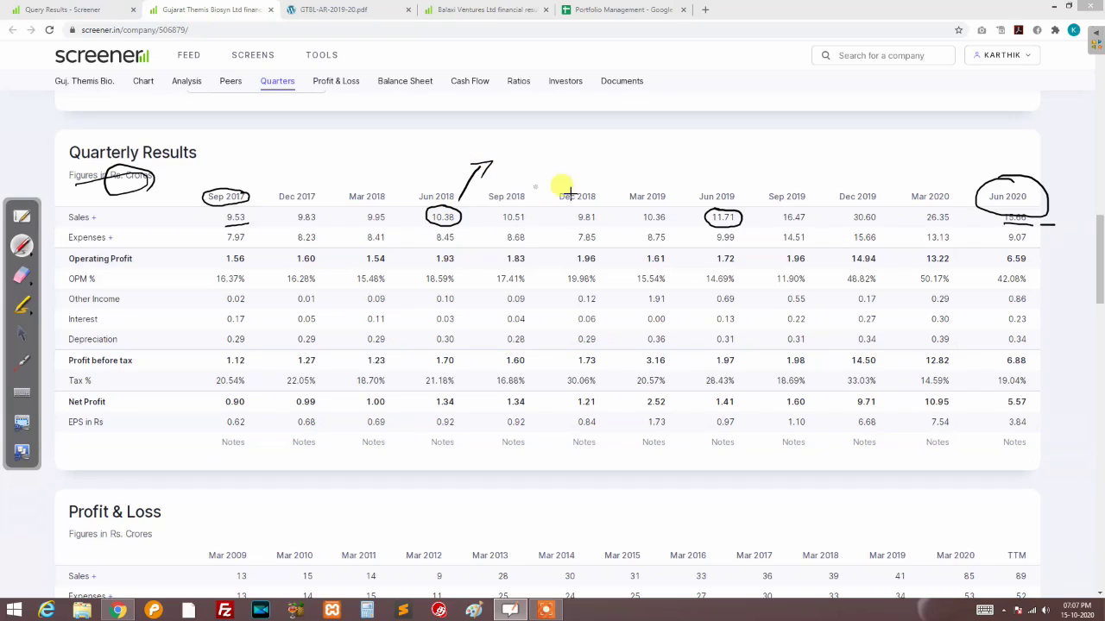
pyautogui.moveTo(729, 188); pyautogui.dragTo(750, 153)
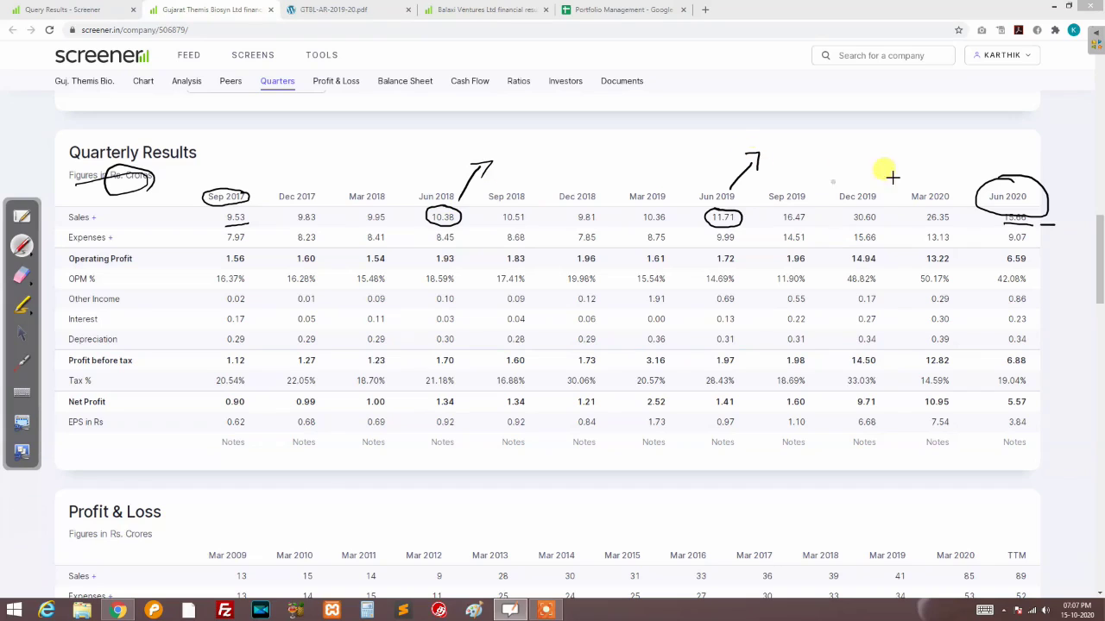
pyautogui.moveTo(1014, 170); pyautogui.dragTo(1041, 163)
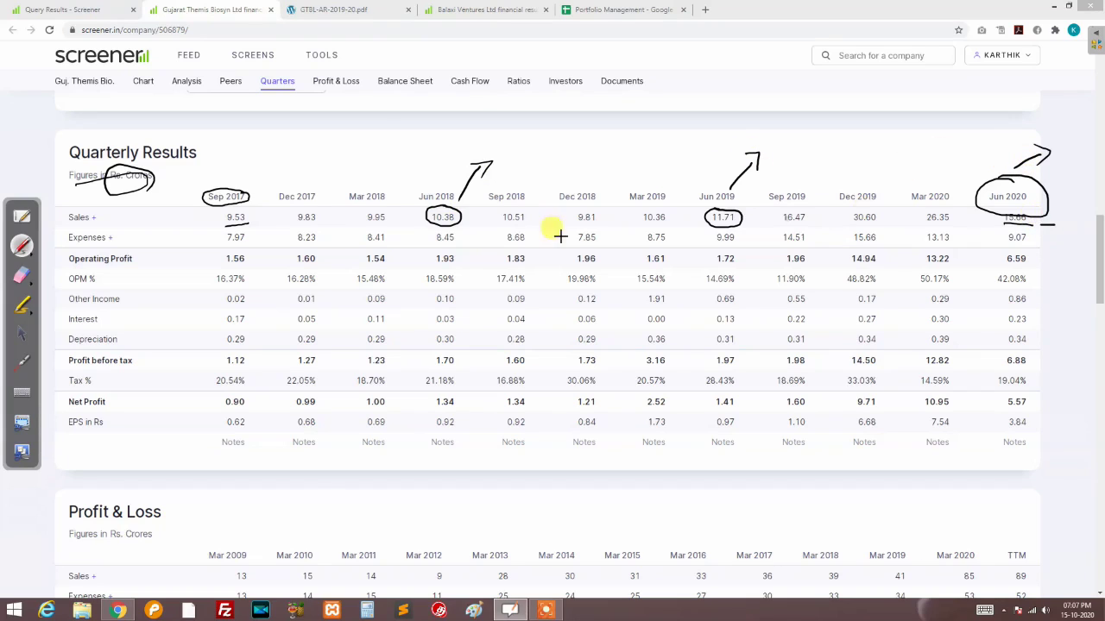
# Erase the pen marks over the Jun 2020 sales figure and circle the Mar 2019 and Mar 2020 sales figures with the pen
pyautogui.click(22, 275)
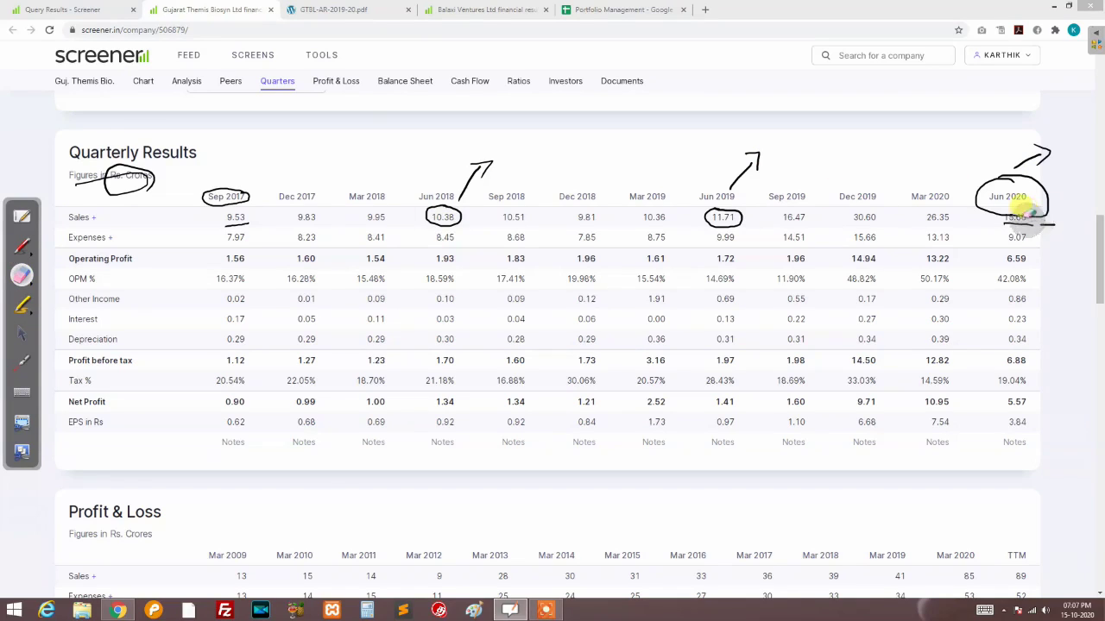
pyautogui.moveTo(1029, 211); pyautogui.dragTo(993, 208)
pyautogui.click(23, 248)
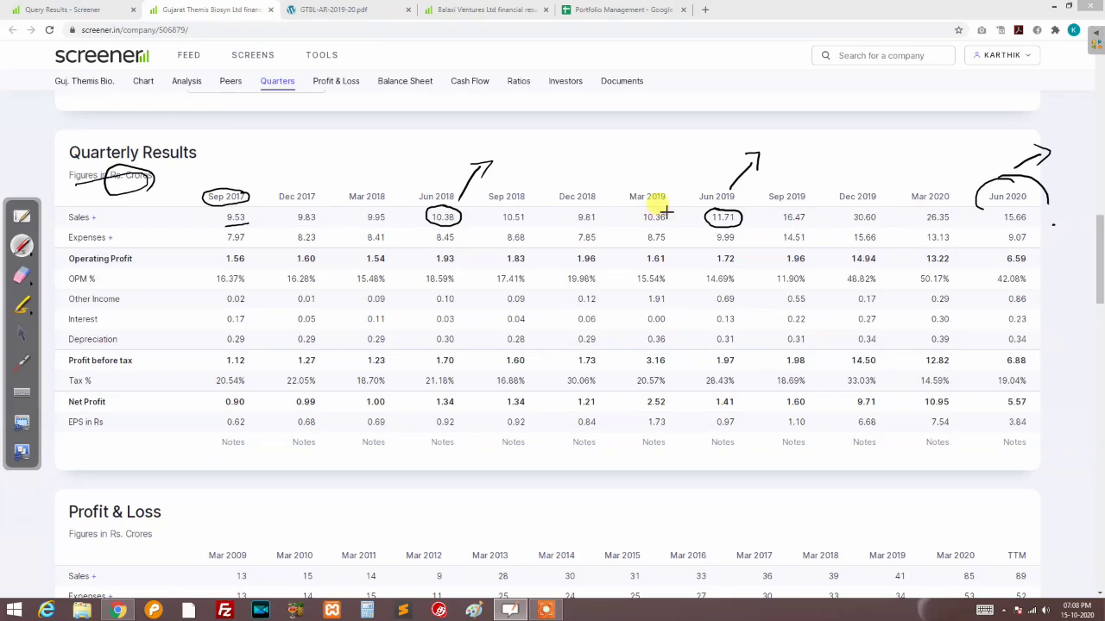
pyautogui.moveTo(665, 230); pyautogui.dragTo(677, 209)
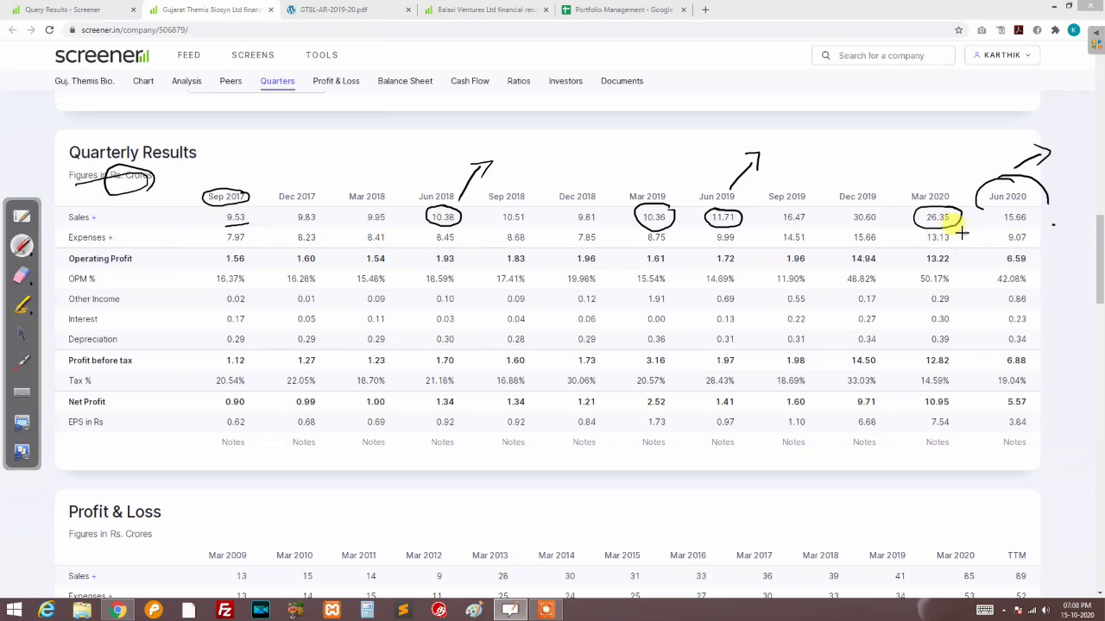
# Circle the Mar 2020 and Jun 2020 expenses figures and erase both circles again
pyautogui.moveTo(958, 226)
pyautogui.mouseDown()
pyautogui.moveTo(955, 240)
pyautogui.moveTo(960, 226)
pyautogui.moveTo(1012, 254)
pyautogui.moveTo(1031, 236)
pyautogui.mouseUp()
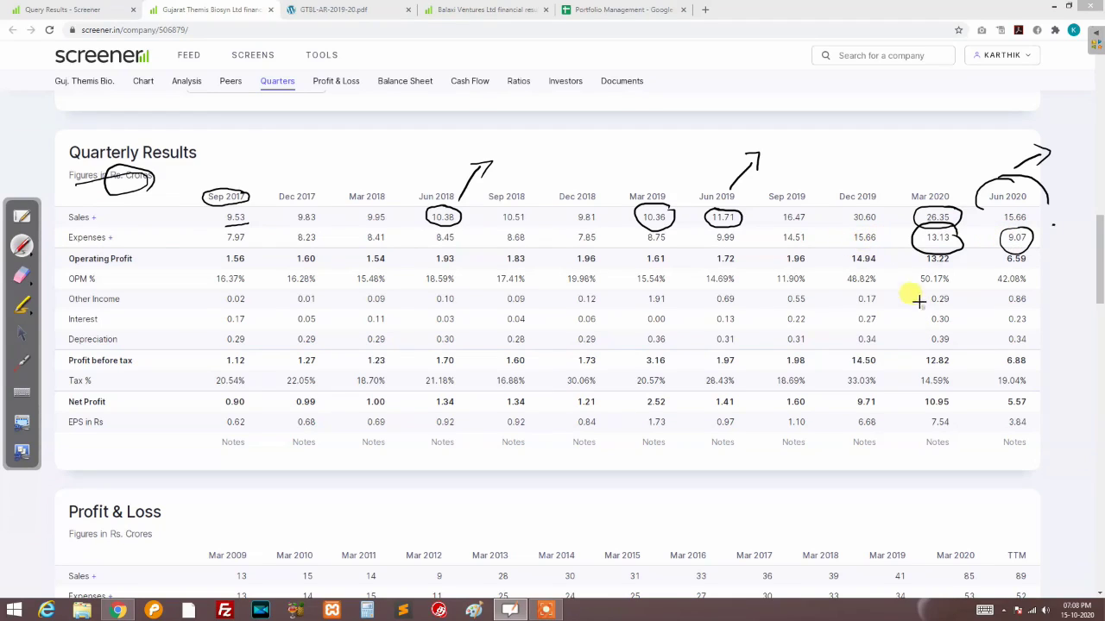
pyautogui.click(21, 274)
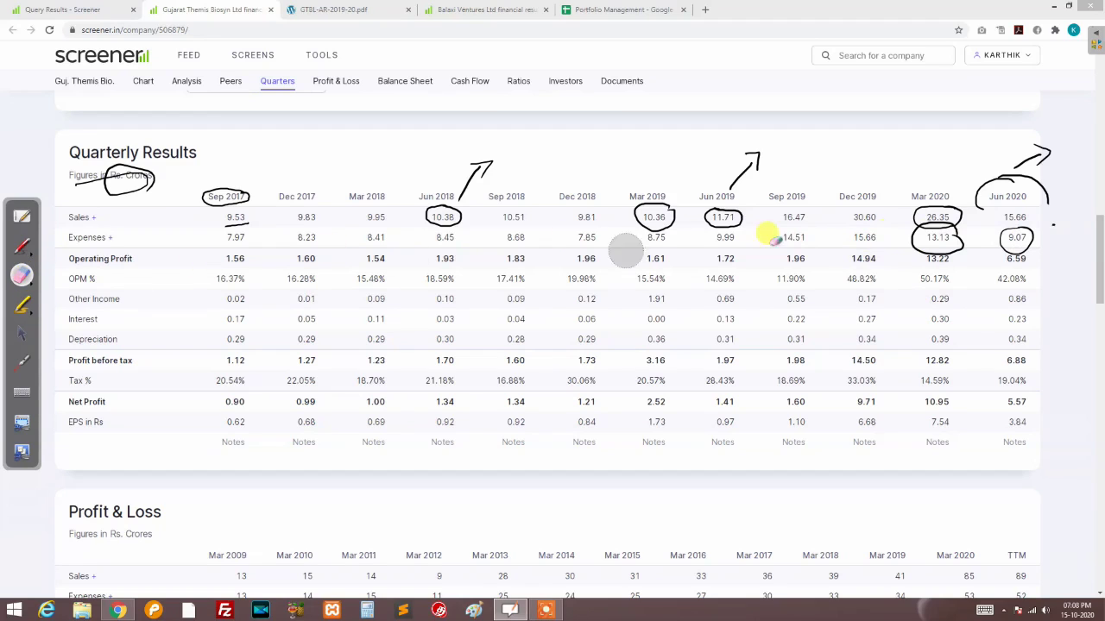
pyautogui.moveTo(1017, 238); pyautogui.dragTo(937, 239)
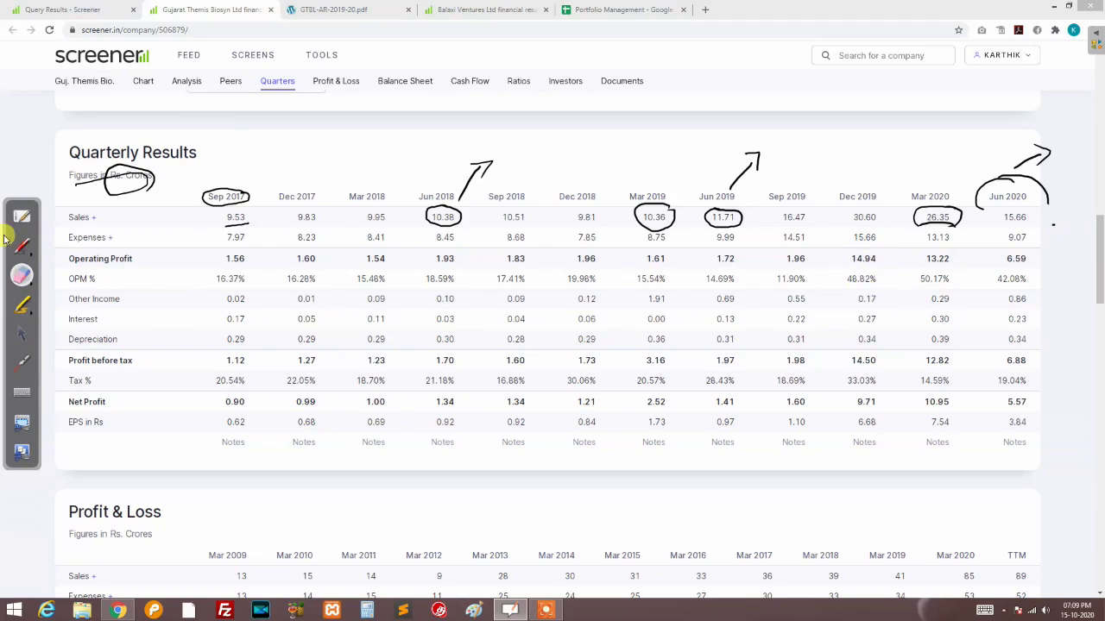
# Draw small pen arrows beside the Jun 2020 sales, expenses, operating profit and OPM figures
pyautogui.click(21, 246)
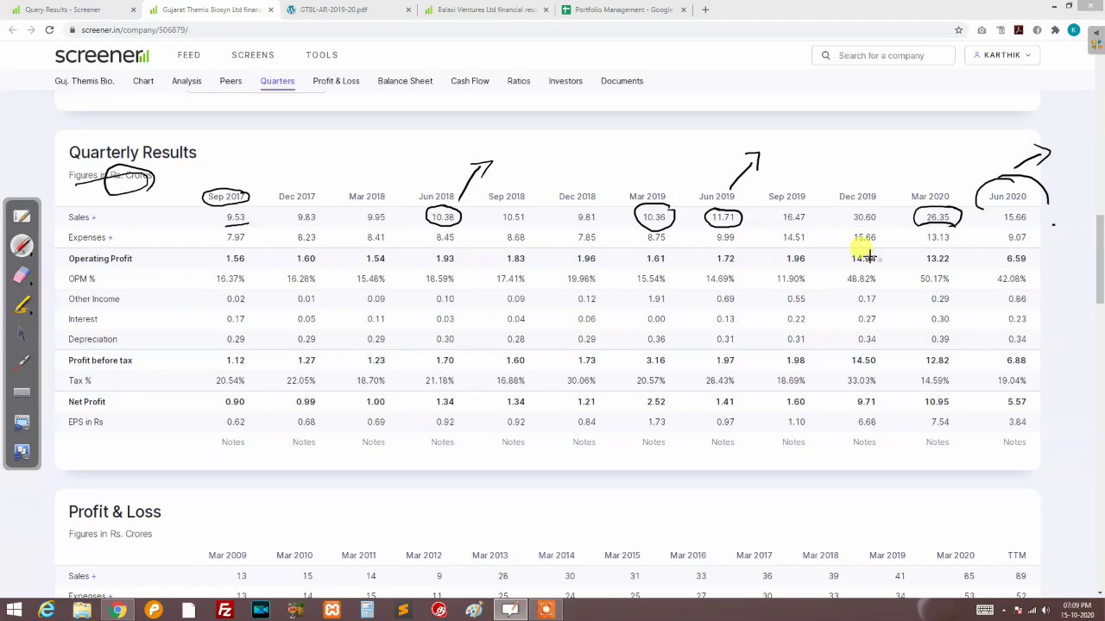
pyautogui.click(1047, 218)
pyautogui.moveTo(1050, 213); pyautogui.dragTo(1061, 237)
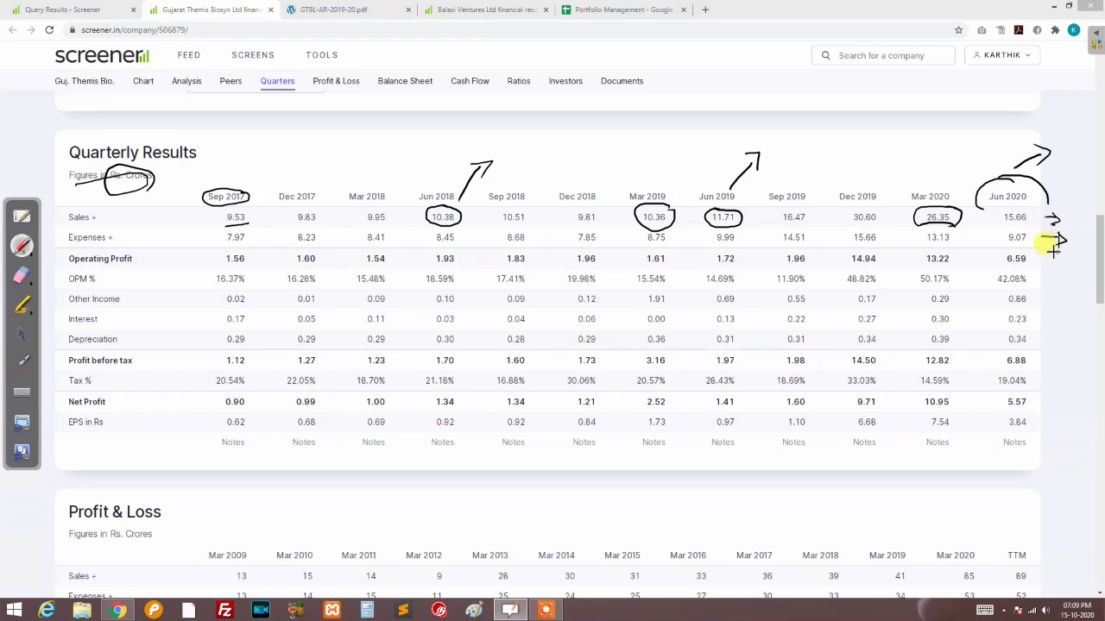
pyautogui.moveTo(1041, 258); pyautogui.dragTo(1049, 258)
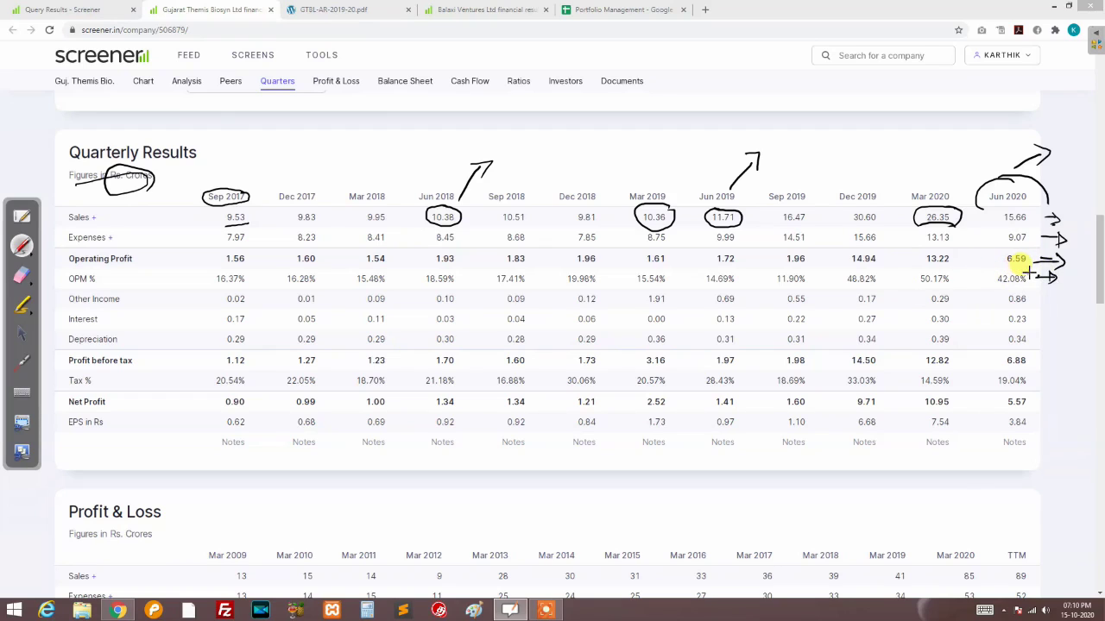
# Circle the Jun 2020 and Jun 2019 OPM percentages and add a short dash beside the Jun 2019 one
pyautogui.moveTo(992, 275); pyautogui.dragTo(1030, 275)
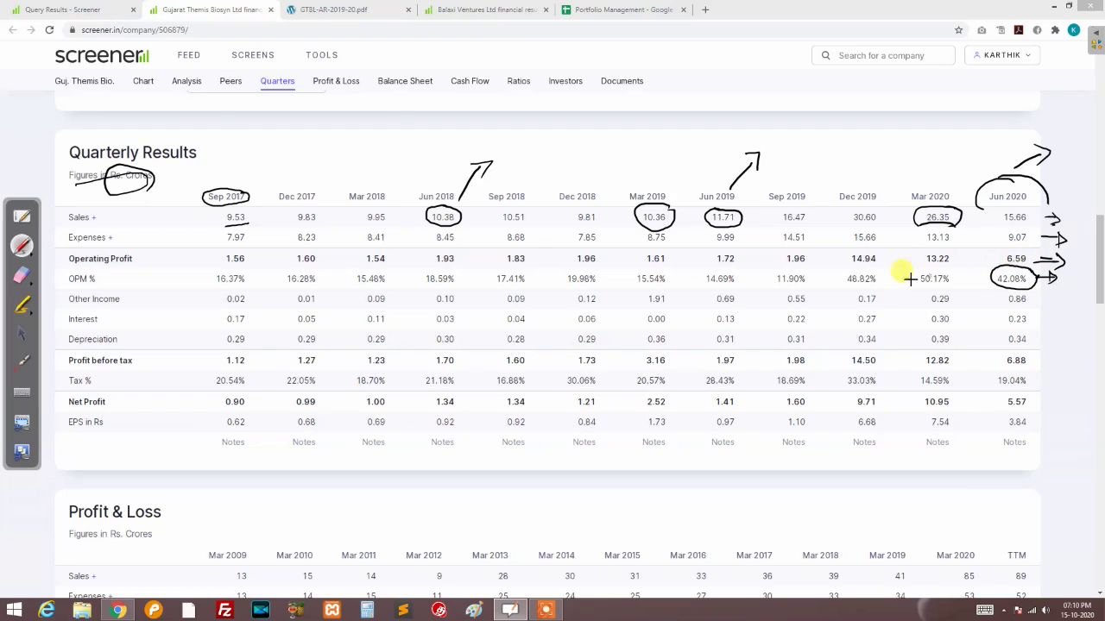
pyautogui.click(739, 273)
pyautogui.moveTo(720, 285); pyautogui.dragTo(747, 272)
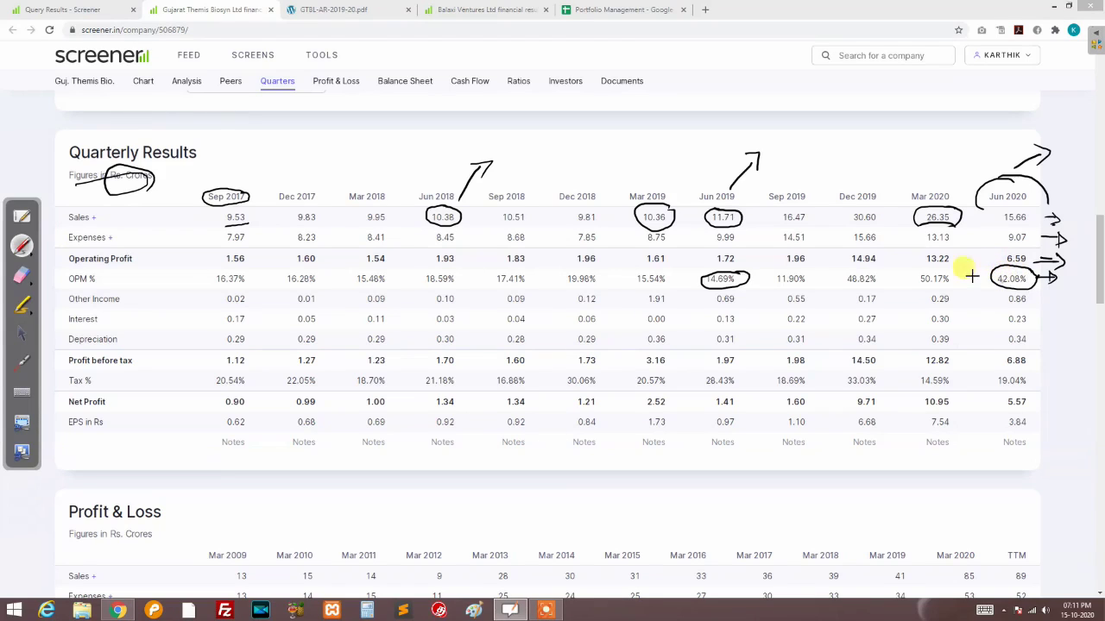
pyautogui.moveTo(749, 274); pyautogui.dragTo(761, 273)
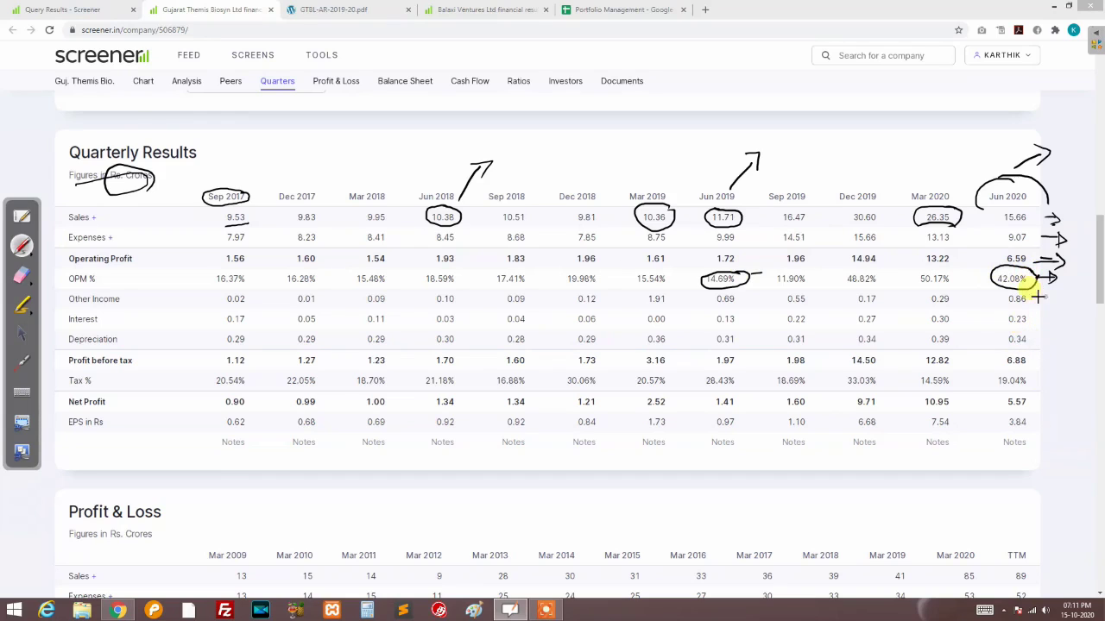
# Circle the Jun 2020 other income, interest and depreciation figures, with a line beside the Interest label and an arrow beside depreciation
pyautogui.moveTo(1025, 307); pyautogui.dragTo(1017, 307)
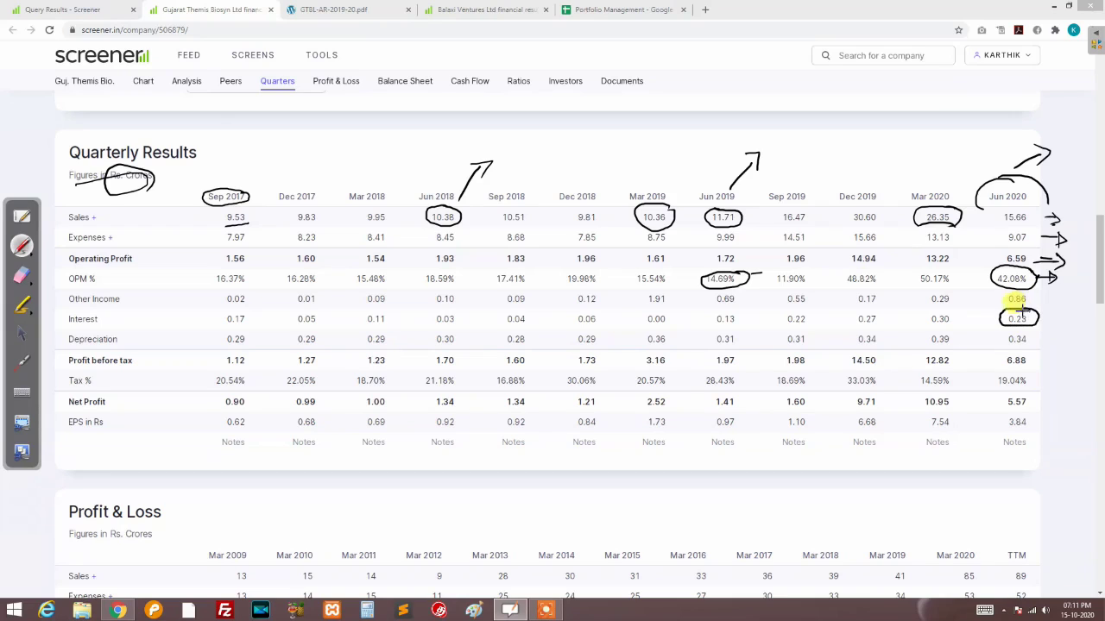
pyautogui.moveTo(107, 328); pyautogui.dragTo(144, 322)
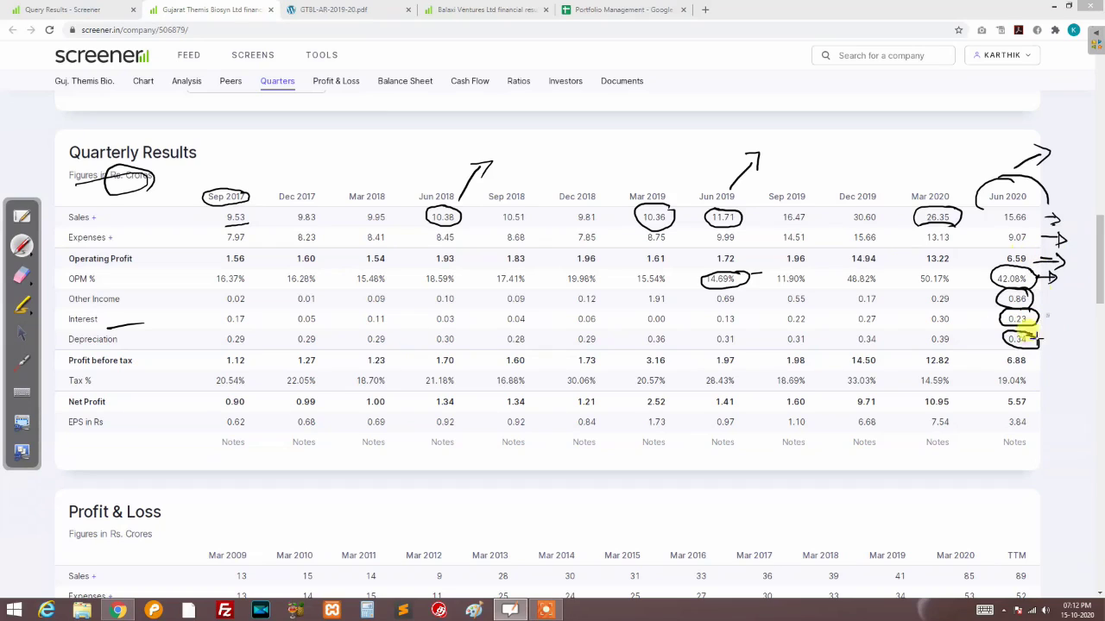
pyautogui.moveTo(1039, 338); pyautogui.dragTo(1070, 339)
pyautogui.moveTo(1053, 292); pyautogui.dragTo(1059, 293)
pyautogui.moveTo(1050, 309); pyautogui.dragTo(1058, 309)
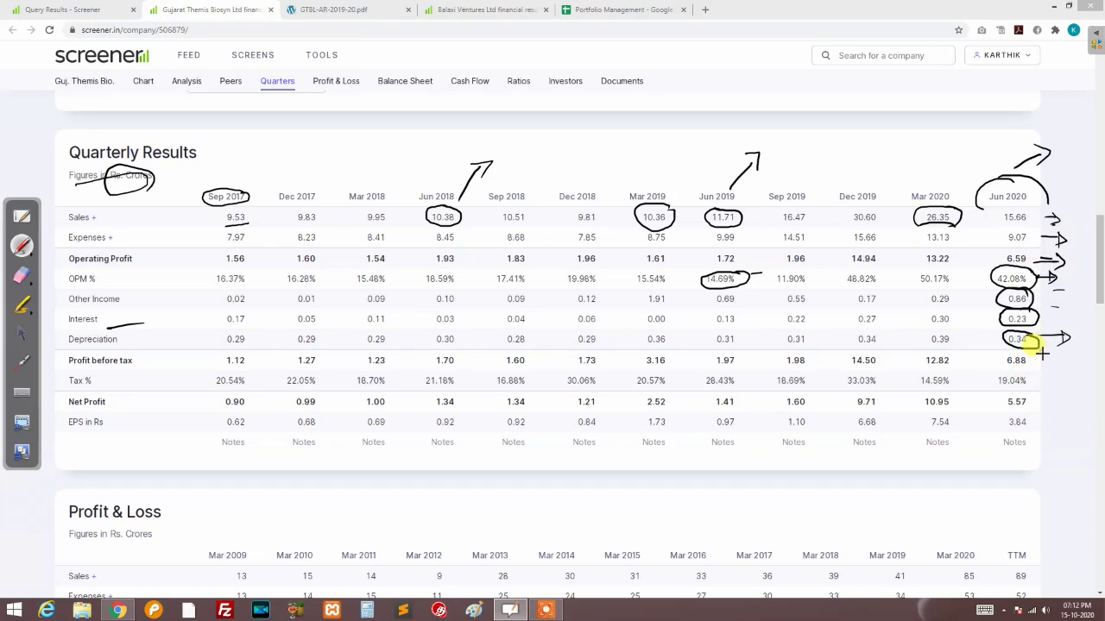
# Mark the Jun 2020 profit before tax, tax and net profit figures, writing PBT below the table and No beside net profit
pyautogui.moveTo(1042, 352); pyautogui.dragTo(1053, 354)
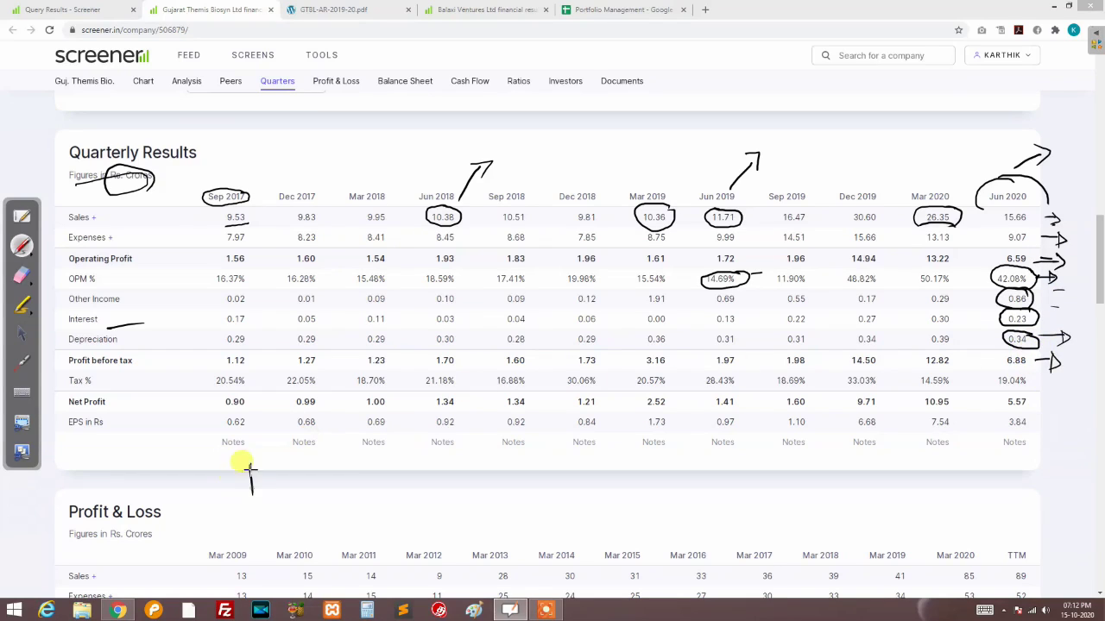
pyautogui.moveTo(251, 462)
pyautogui.mouseDown()
pyautogui.moveTo(277, 488)
pyautogui.moveTo(309, 464)
pyautogui.moveTo(311, 488)
pyautogui.moveTo(322, 458)
pyautogui.mouseUp()
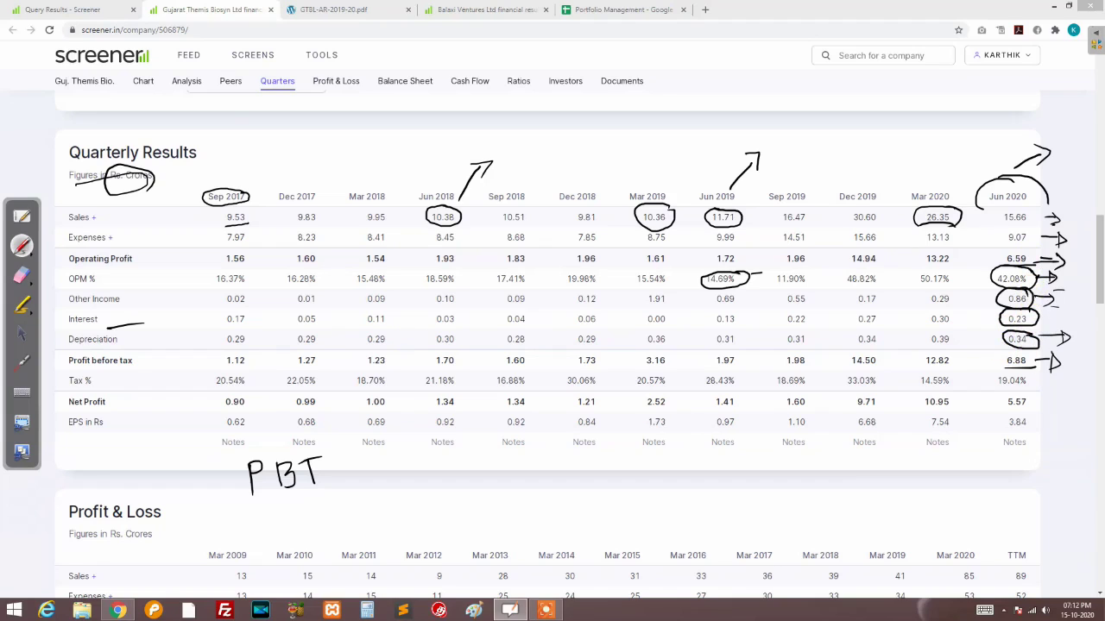
pyautogui.moveTo(1025, 295)
pyautogui.mouseDown()
pyautogui.moveTo(998, 302)
pyautogui.moveTo(1036, 299)
pyautogui.mouseUp()
pyautogui.moveTo(1004, 370); pyautogui.dragTo(1077, 359)
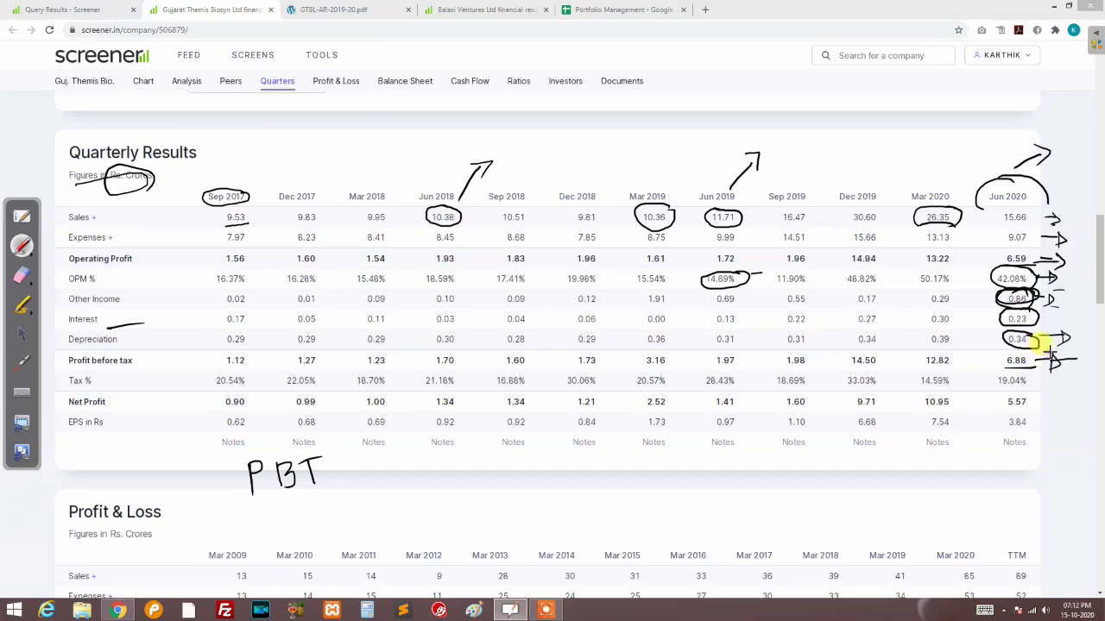
pyautogui.moveTo(1052, 360)
pyautogui.mouseDown()
pyautogui.moveTo(1003, 371)
pyautogui.moveTo(1006, 392)
pyautogui.moveTo(1041, 382)
pyautogui.mouseUp()
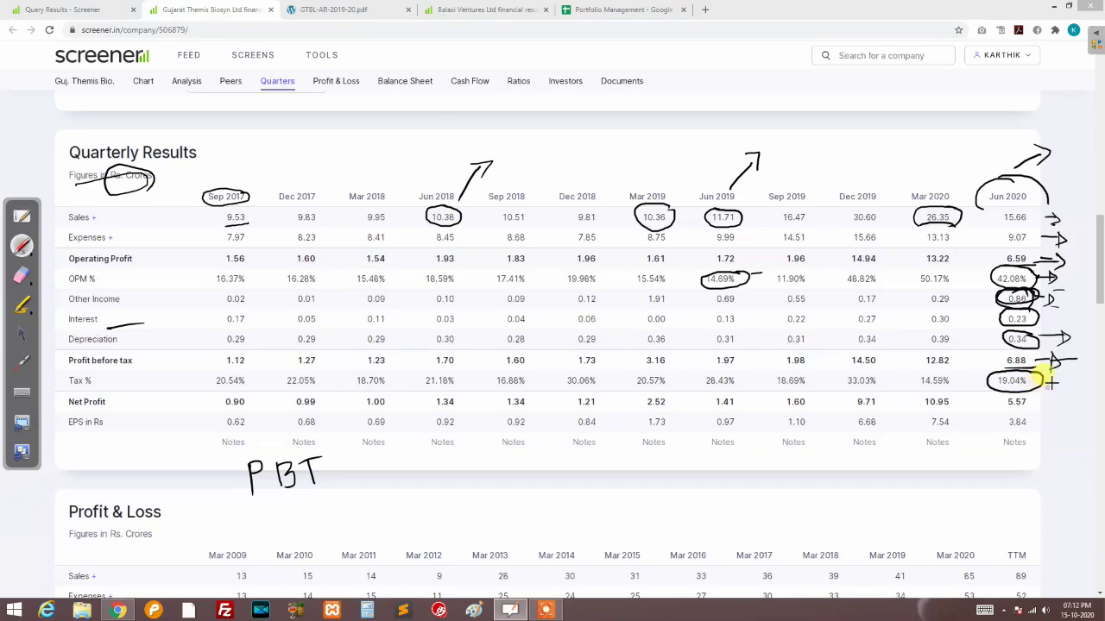
pyautogui.moveTo(1007, 398)
pyautogui.mouseDown()
pyautogui.moveTo(1039, 393)
pyautogui.moveTo(1019, 414)
pyautogui.moveTo(1040, 397)
pyautogui.moveTo(1079, 397)
pyautogui.mouseUp()
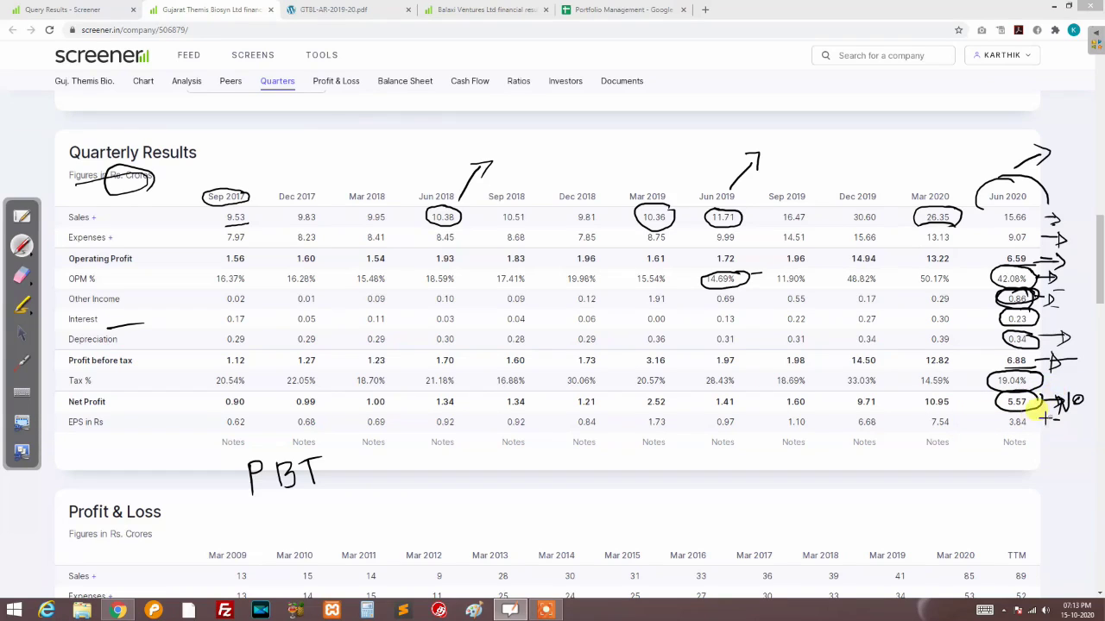
# Draw an arrow beside the Jun 2020 EPS figure and handwrite 3.84 below it
pyautogui.moveTo(1044, 419)
pyautogui.mouseDown()
pyautogui.moveTo(1060, 416)
pyautogui.moveTo(1053, 441)
pyautogui.moveTo(1081, 437)
pyautogui.mouseUp()
pyautogui.click(1062, 442)
pyautogui.moveTo(1074, 430); pyautogui.dragTo(1073, 444)
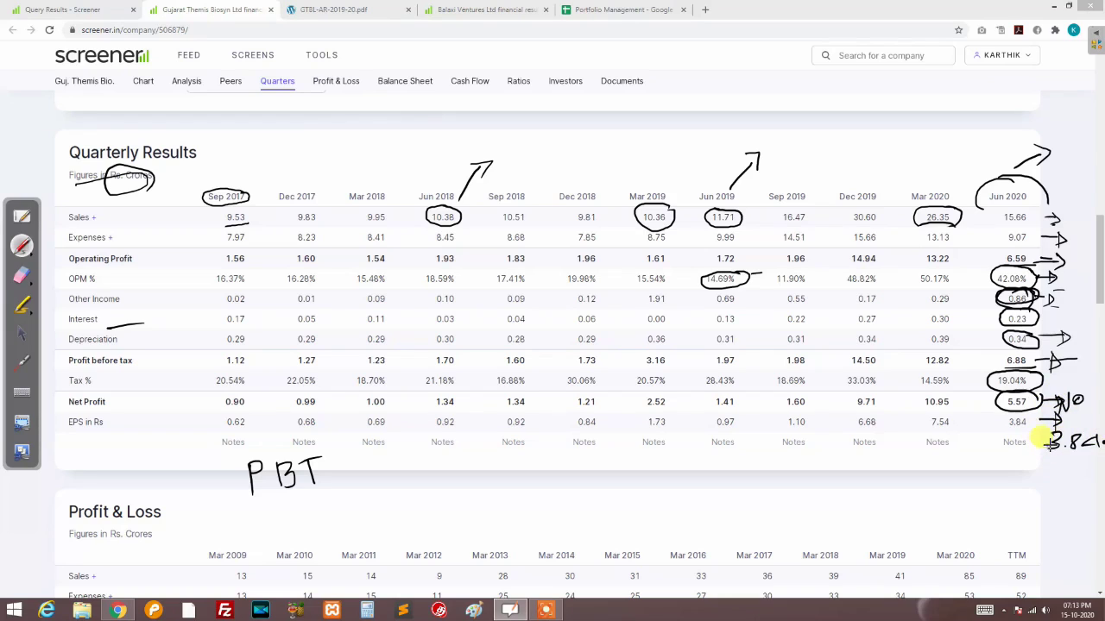
# Underline and box the Mar 2020 and Jun 2020 EPS figures, and draw crossed circles beside the Quarterly Results heading and EPS label
pyautogui.moveTo(1006, 424); pyautogui.dragTo(1032, 424)
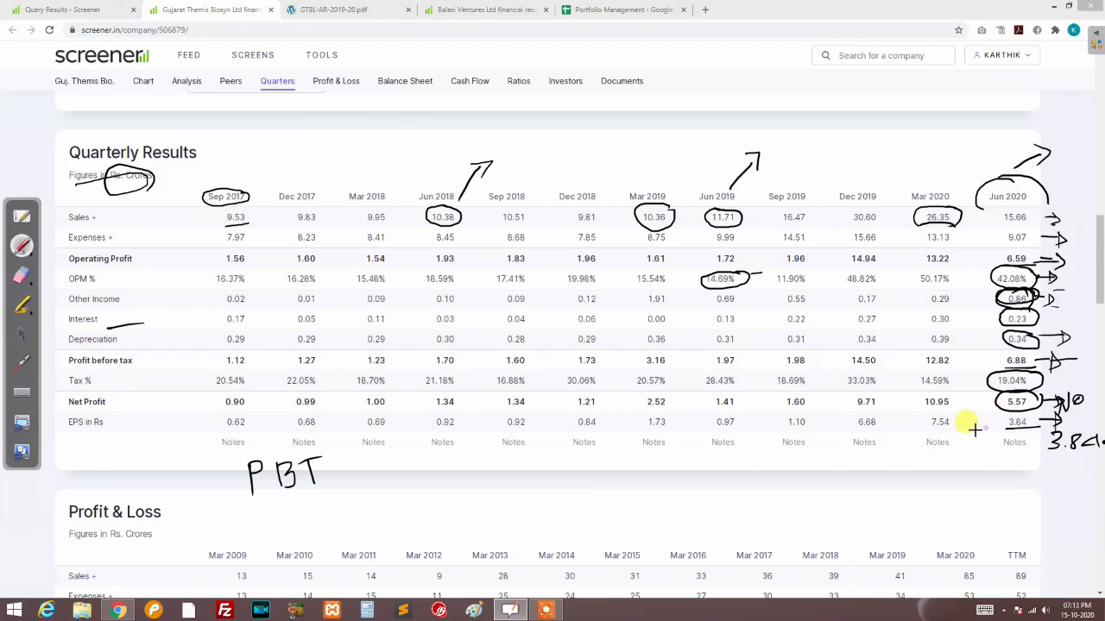
pyautogui.moveTo(968, 429); pyautogui.dragTo(1036, 429)
pyautogui.moveTo(940, 411)
pyautogui.mouseDown()
pyautogui.moveTo(951, 436)
pyautogui.moveTo(1031, 446)
pyautogui.mouseUp()
pyautogui.moveTo(158, 162); pyautogui.dragTo(211, 156)
pyautogui.moveTo(109, 425); pyautogui.dragTo(128, 413)
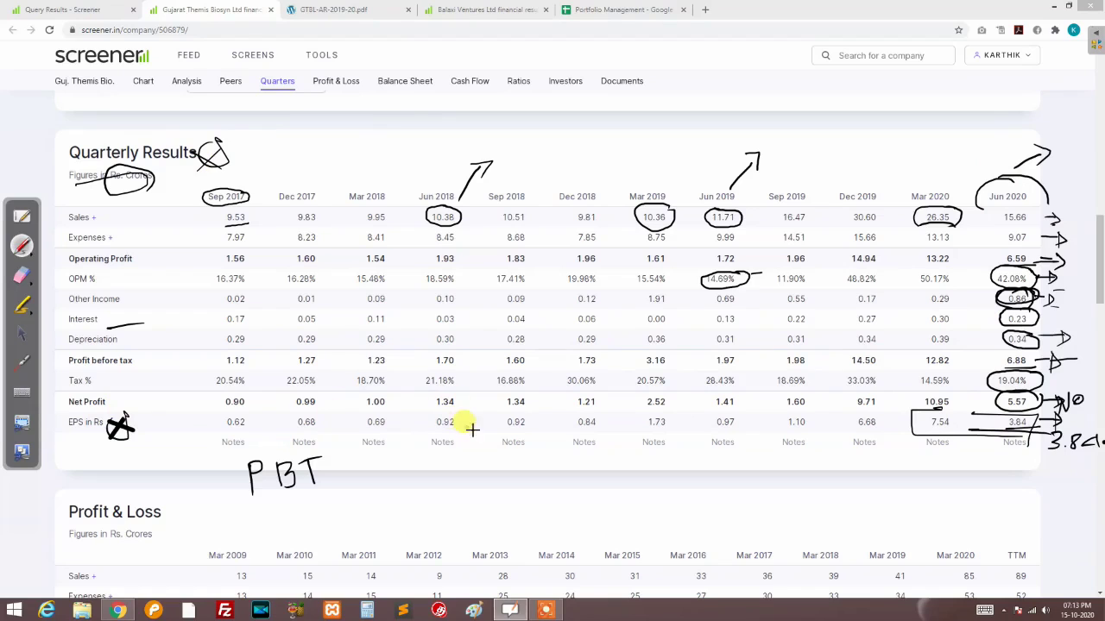
# Move on to the Profit & Loss table and erase the leftover pen annotations covering it
pyautogui.click(21, 333)
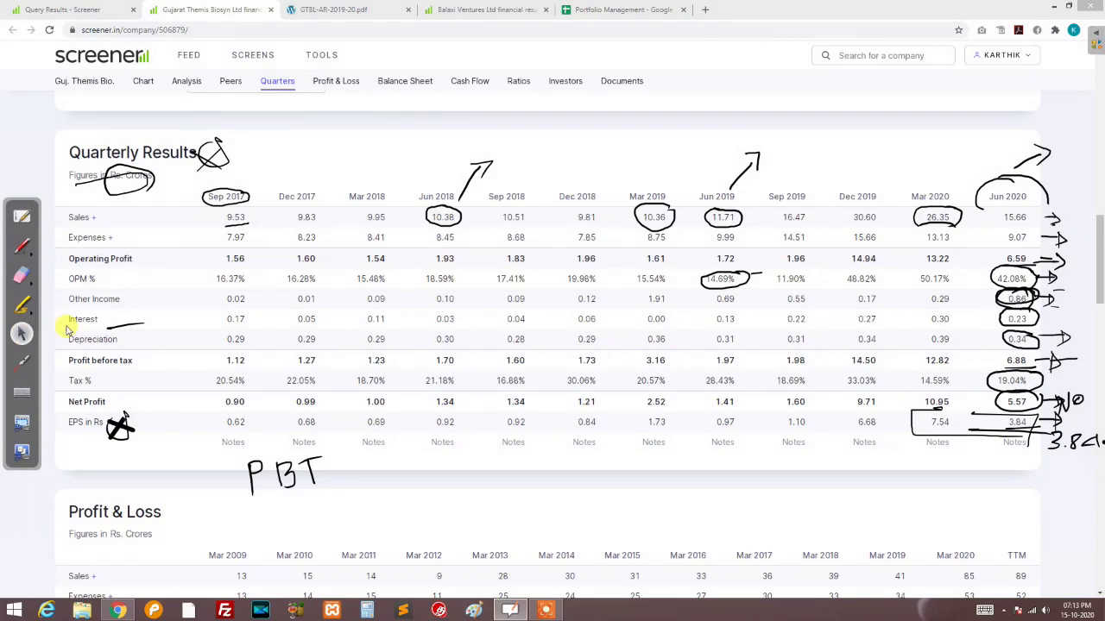
pyautogui.tripleClick(740, 499)
pyautogui.moveTo(731, 422); pyautogui.dragTo(741, 476)
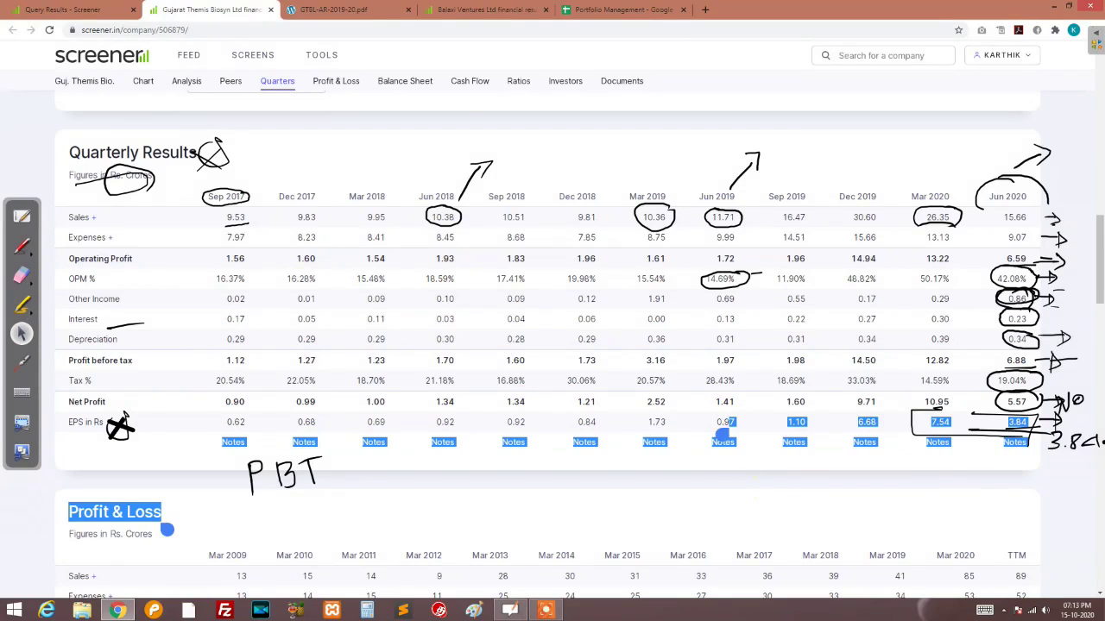
pyautogui.scroll(-3, 167, 530)
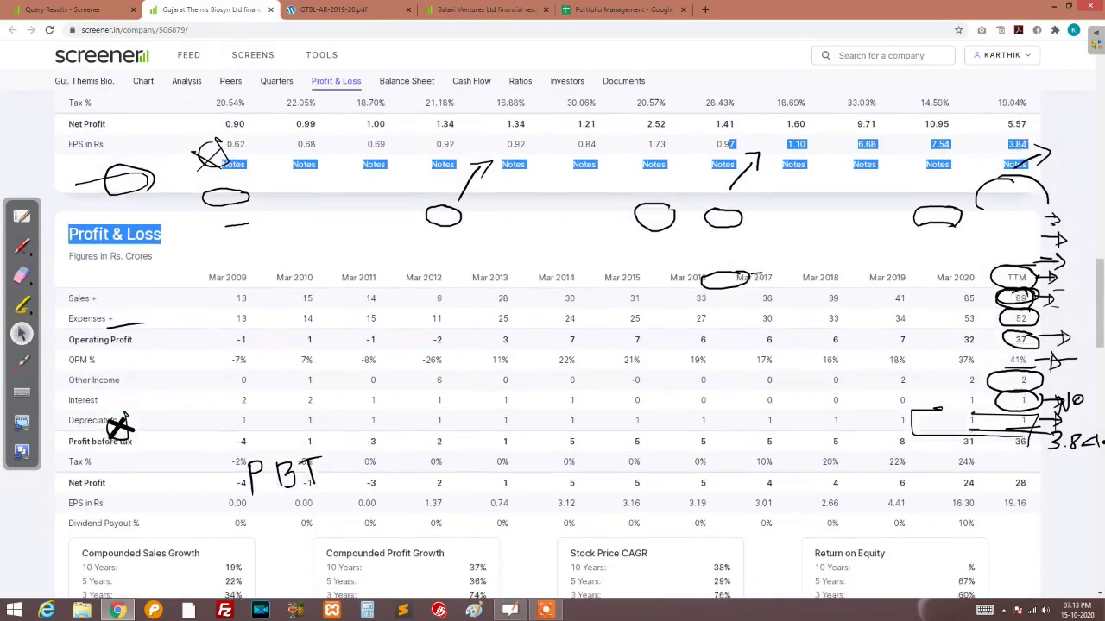
pyautogui.scroll(-1, 384, 250)
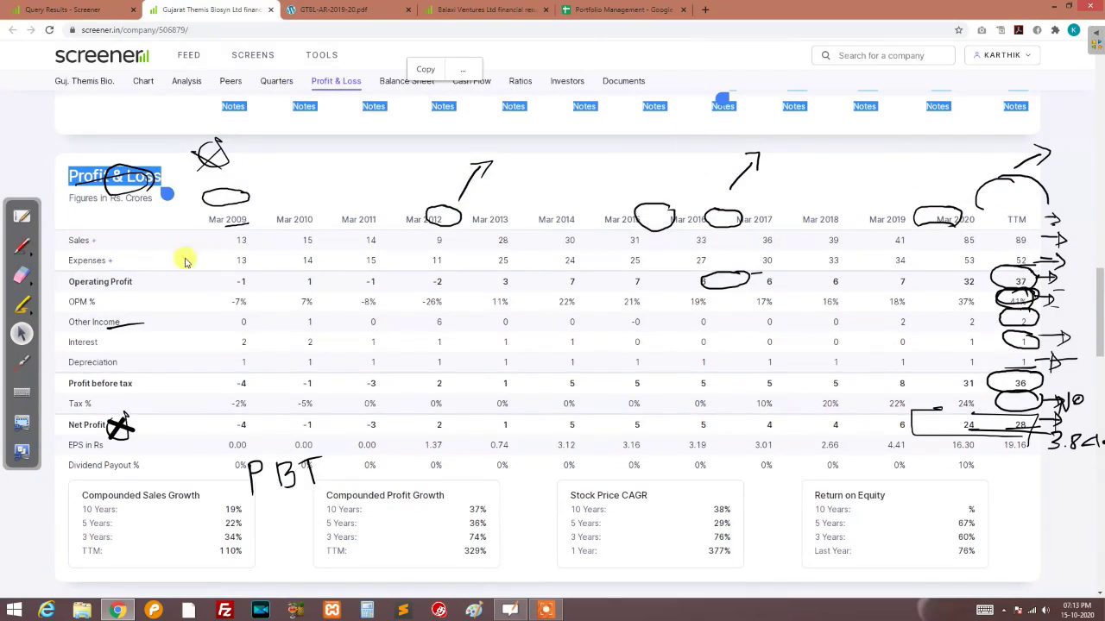
pyautogui.click(23, 276)
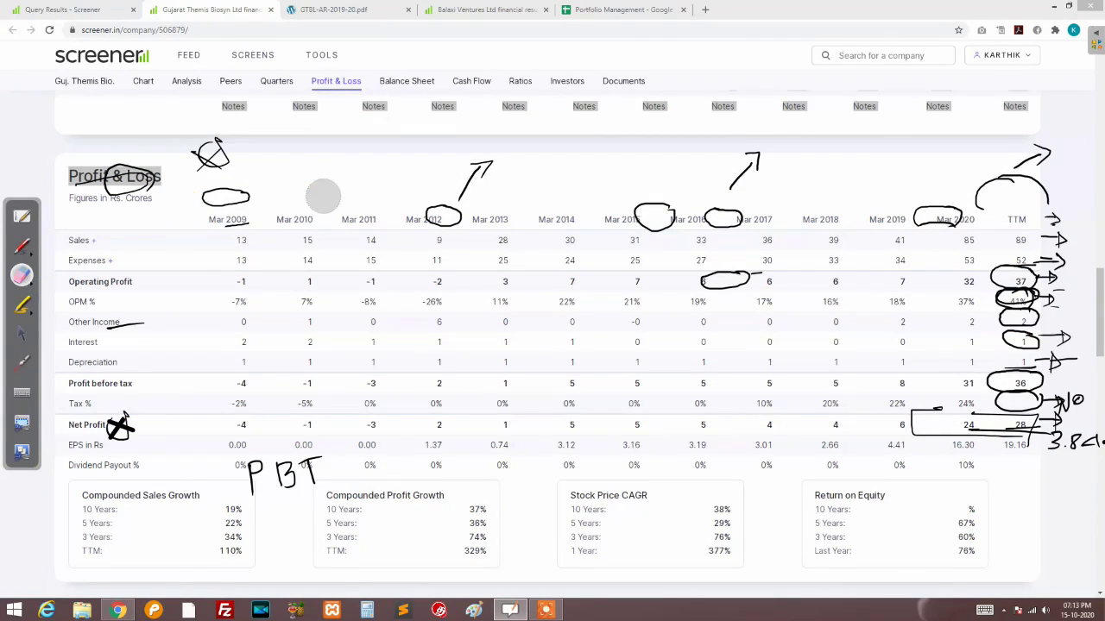
pyautogui.moveTo(321, 193)
pyautogui.mouseDown()
pyautogui.moveTo(153, 187)
pyautogui.moveTo(193, 150)
pyautogui.moveTo(139, 267)
pyautogui.moveTo(185, 382)
pyautogui.moveTo(118, 424)
pyautogui.moveTo(196, 387)
pyautogui.mouseUp()
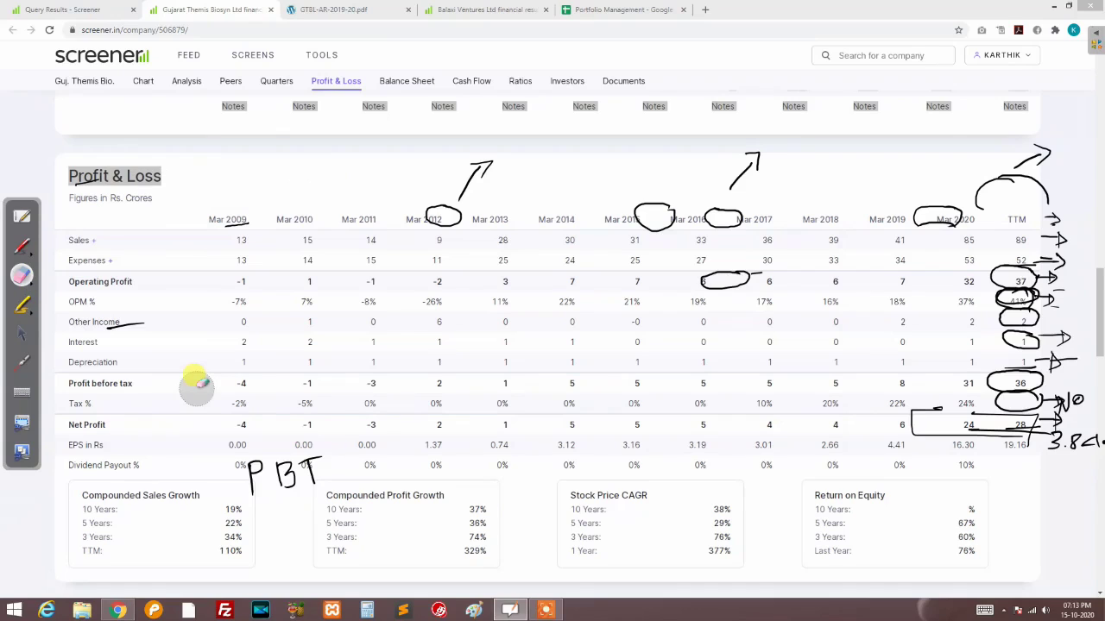
pyautogui.scroll(-1, 52, 212)
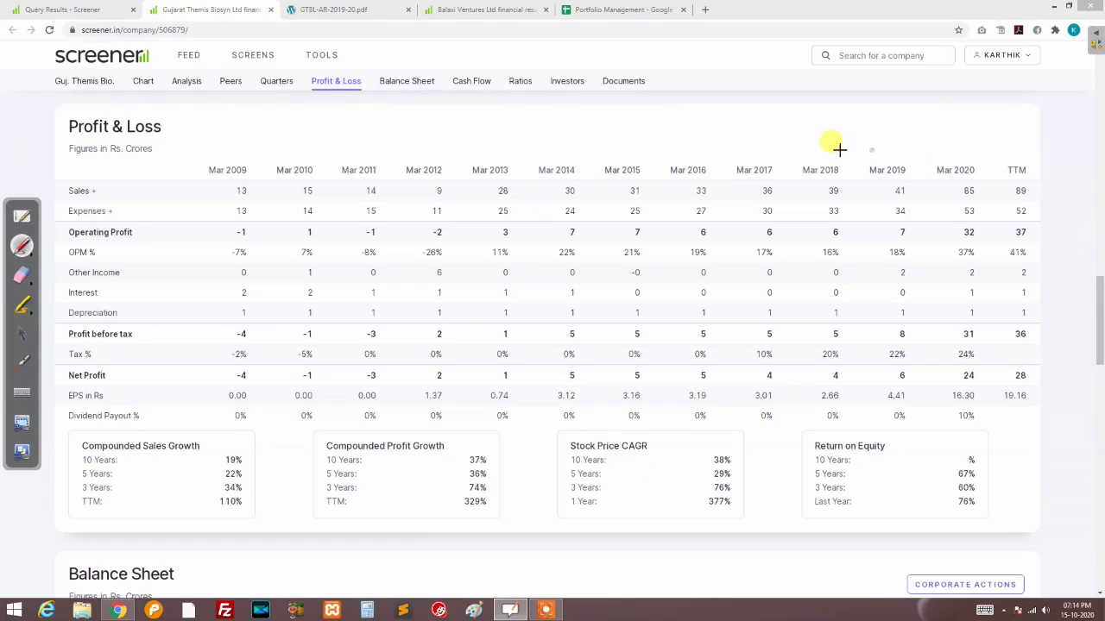
# Mark the Mar 2018, Mar 2019, Mar 2020 and TTM headings and circle the Mar 2019 and Mar 2020 sales and expenses
pyautogui.moveTo(802, 153); pyautogui.dragTo(1033, 157)
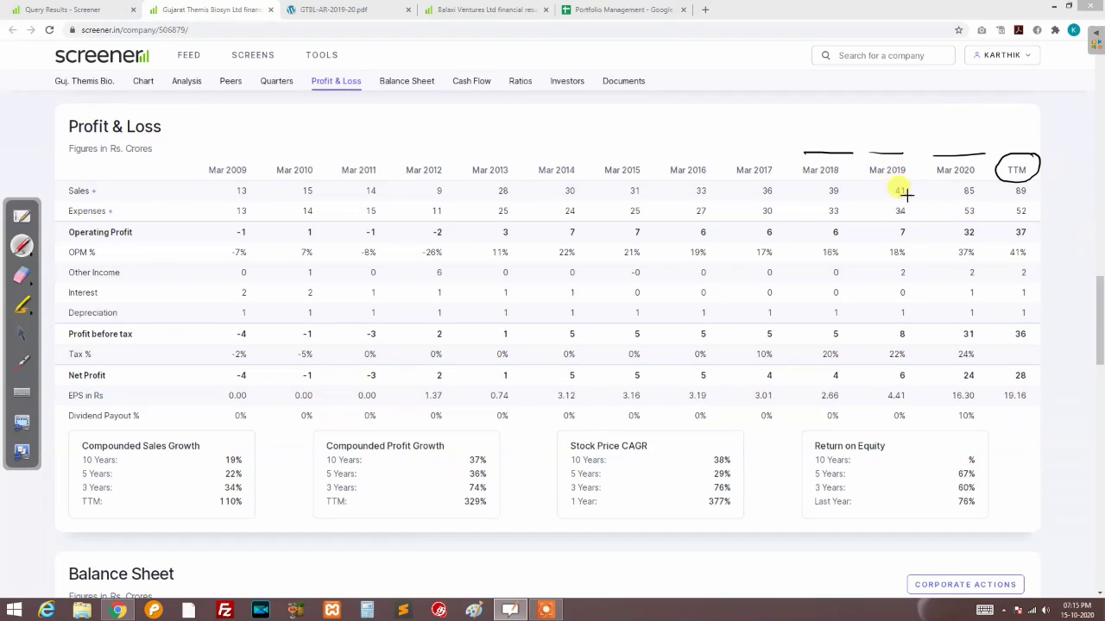
pyautogui.moveTo(904, 178); pyautogui.dragTo(911, 181)
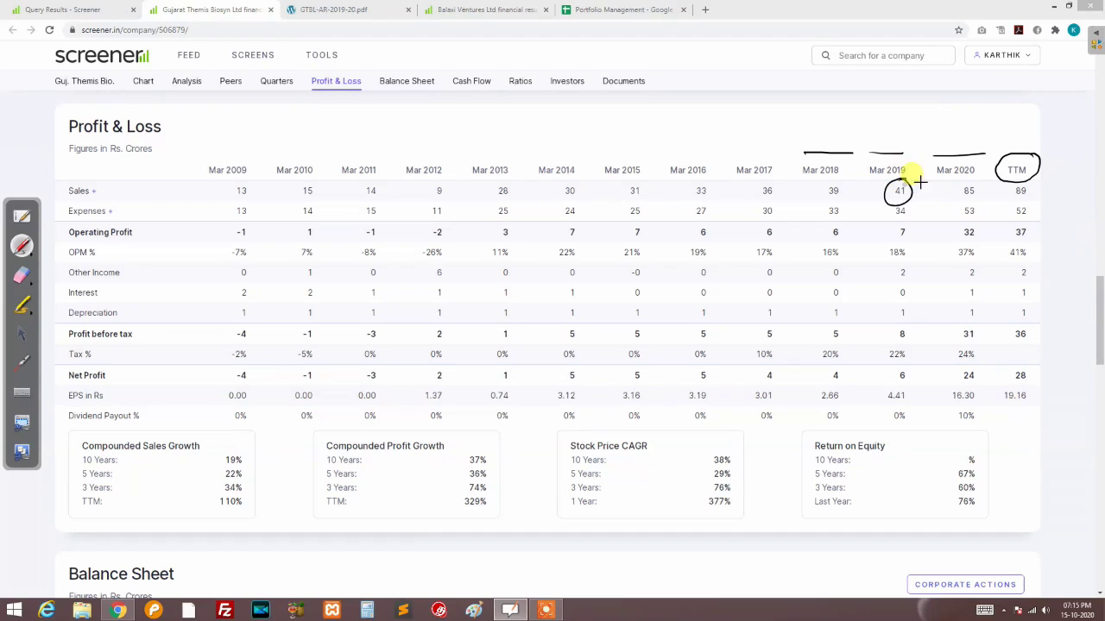
pyautogui.moveTo(978, 185); pyautogui.dragTo(955, 182)
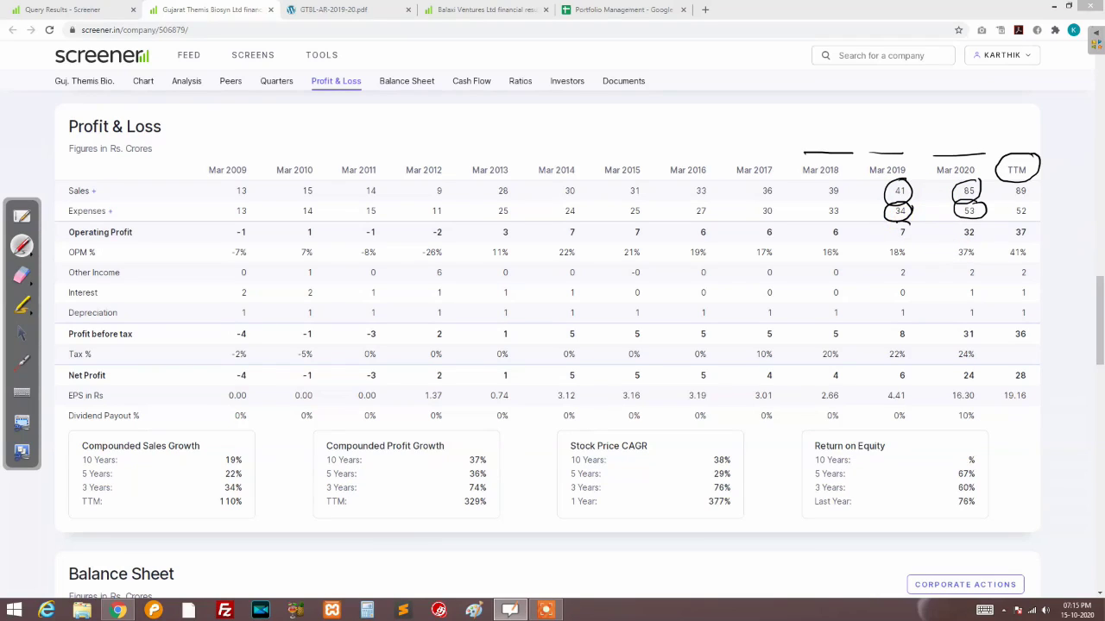
# Circle the Mar 2019 and Mar 2020 operating profit figures and underline the OPM percentages of both years
pyautogui.moveTo(890, 242); pyautogui.dragTo(908, 226)
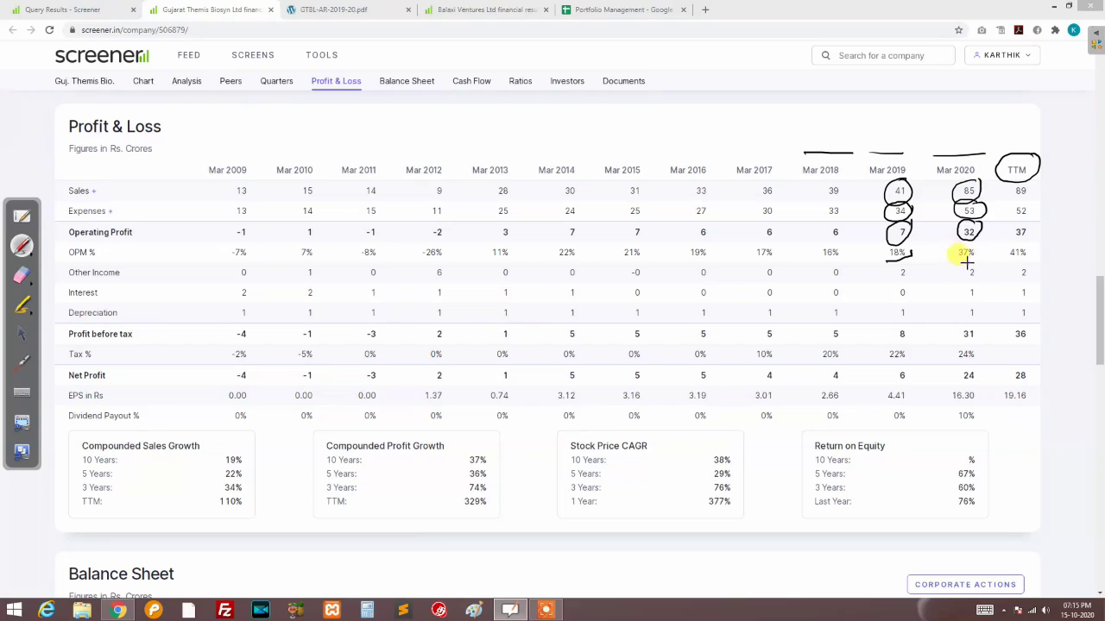
pyautogui.moveTo(958, 257); pyautogui.dragTo(984, 253)
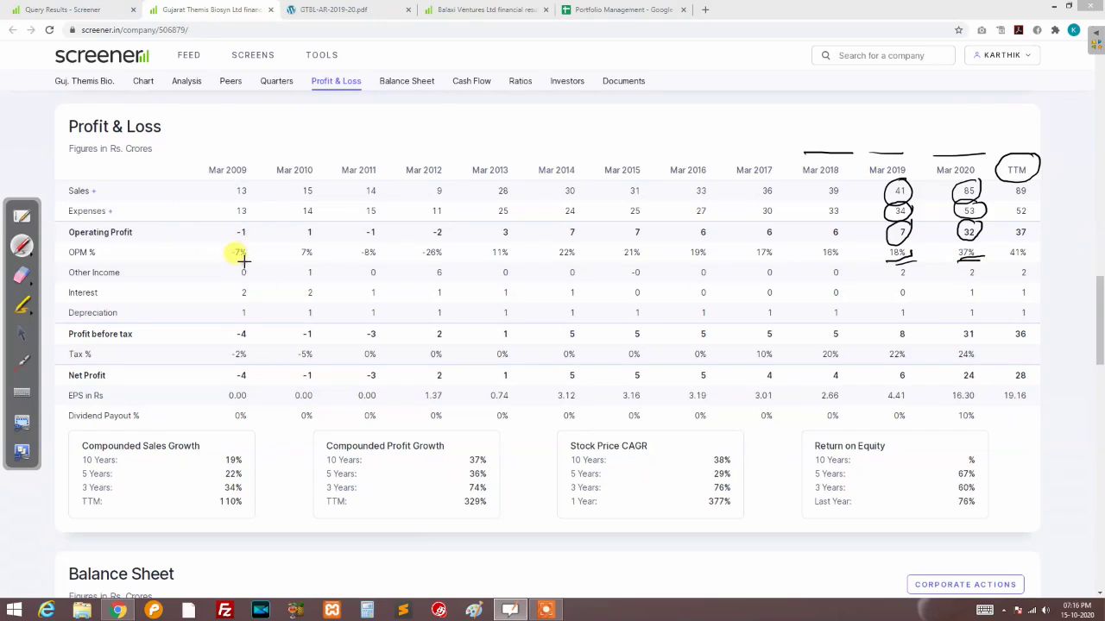
# Underline the Mar 2009 OPM percentage and mark the operating profits of Mar 2009, Mar 2011, Mar 2012, Mar 2013 and Mar 2014
pyautogui.moveTo(227, 258)
pyautogui.mouseDown()
pyautogui.moveTo(267, 253)
pyautogui.moveTo(238, 232)
pyautogui.moveTo(256, 231)
pyautogui.mouseUp()
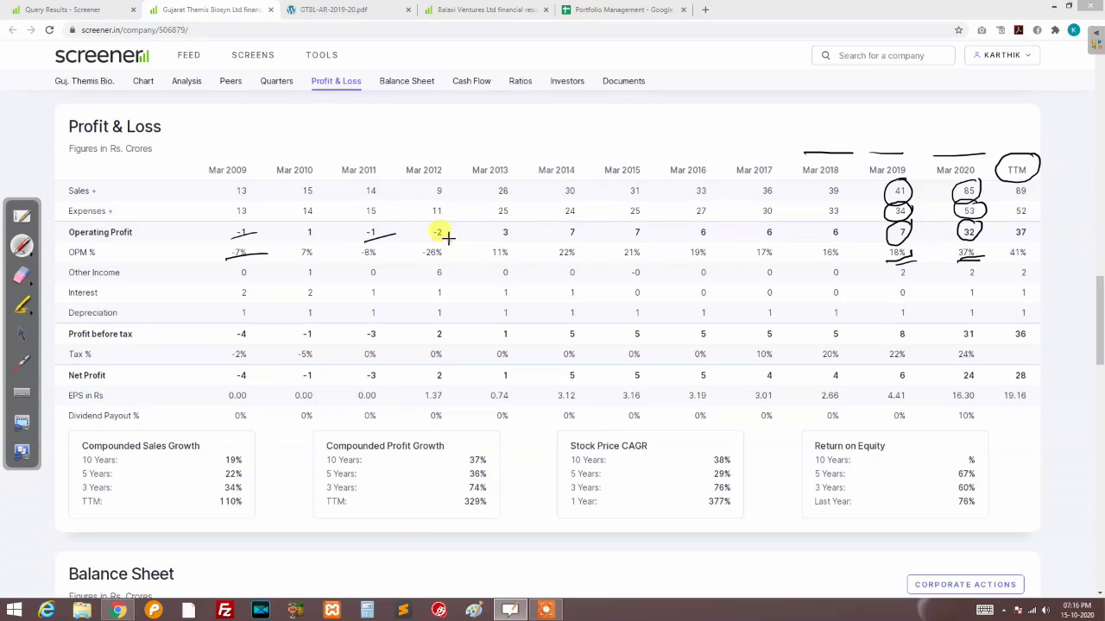
pyautogui.moveTo(429, 235); pyautogui.dragTo(465, 230)
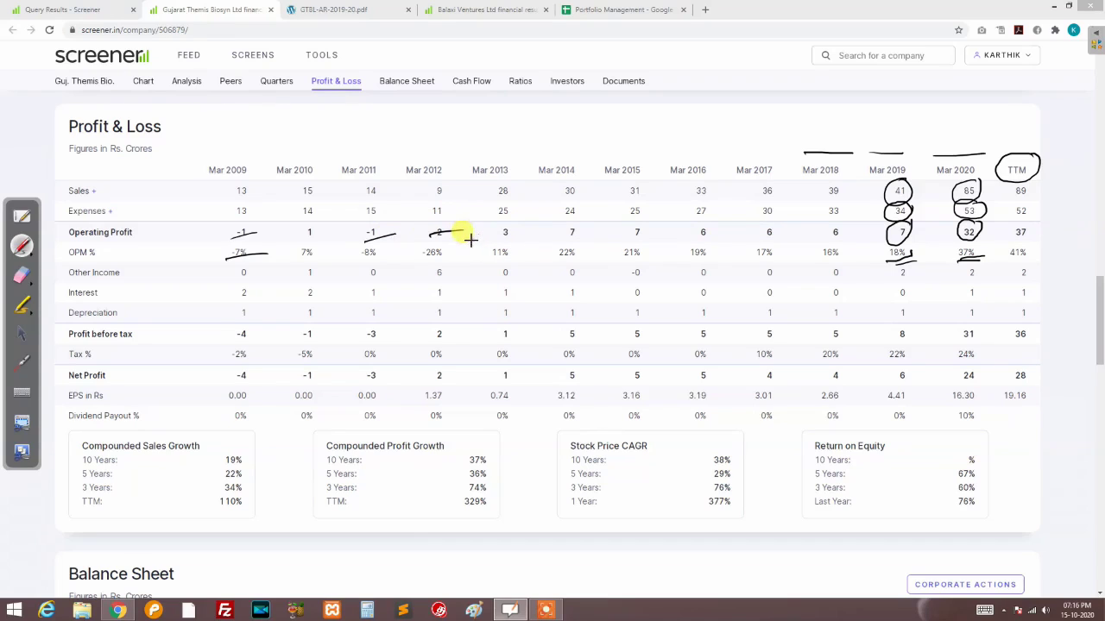
pyautogui.moveTo(492, 242); pyautogui.dragTo(580, 240)
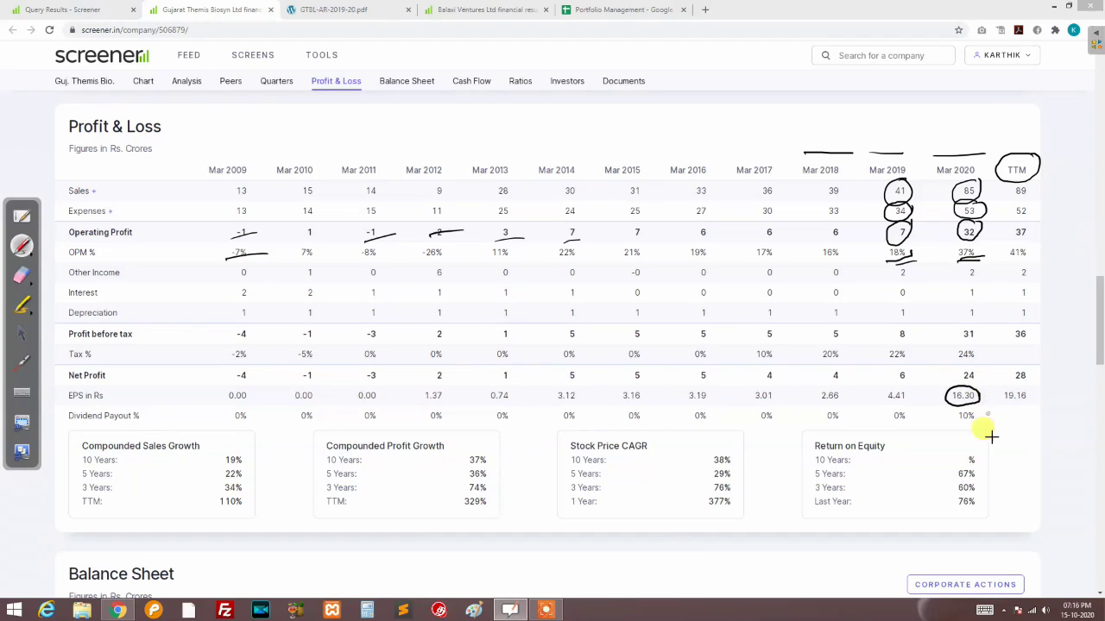
# Circle the Mar 2020 EPS, box the TTM EPS, underline the Mar 2014, Mar 2018 and Mar 2019 EPS, and write 16.30 and 19.16 alongside
pyautogui.moveTo(1023, 437)
pyautogui.mouseDown()
pyautogui.moveTo(1022, 453)
pyautogui.moveTo(1039, 447)
pyautogui.moveTo(1040, 456)
pyautogui.mouseUp()
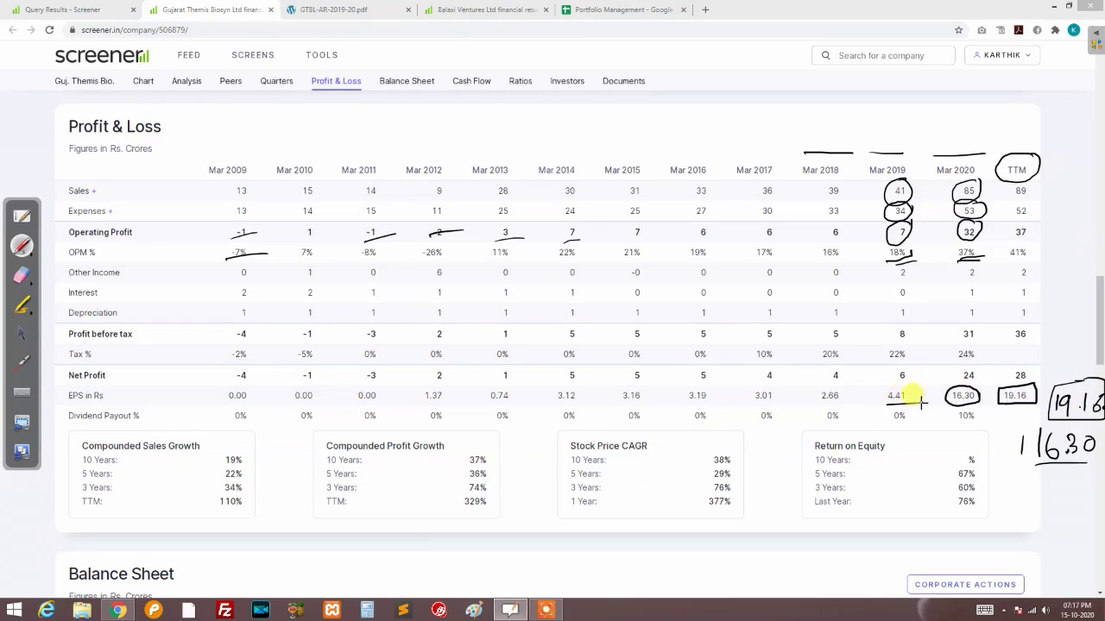
pyautogui.moveTo(922, 400); pyautogui.dragTo(887, 404)
pyautogui.moveTo(816, 402); pyautogui.dragTo(836, 399)
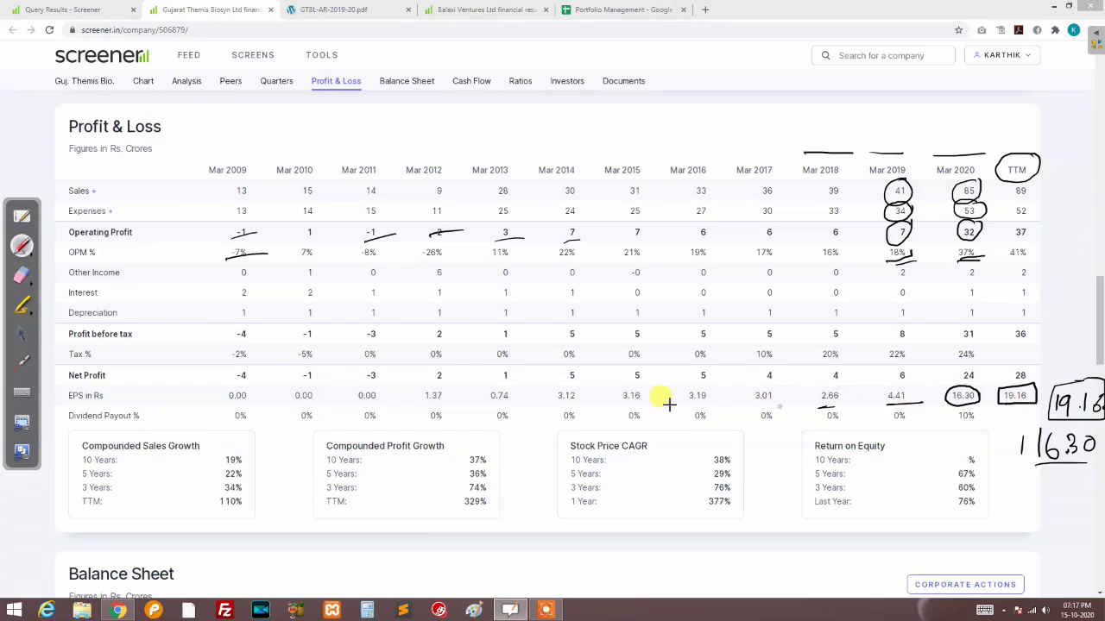
pyautogui.moveTo(553, 406); pyautogui.dragTo(575, 403)
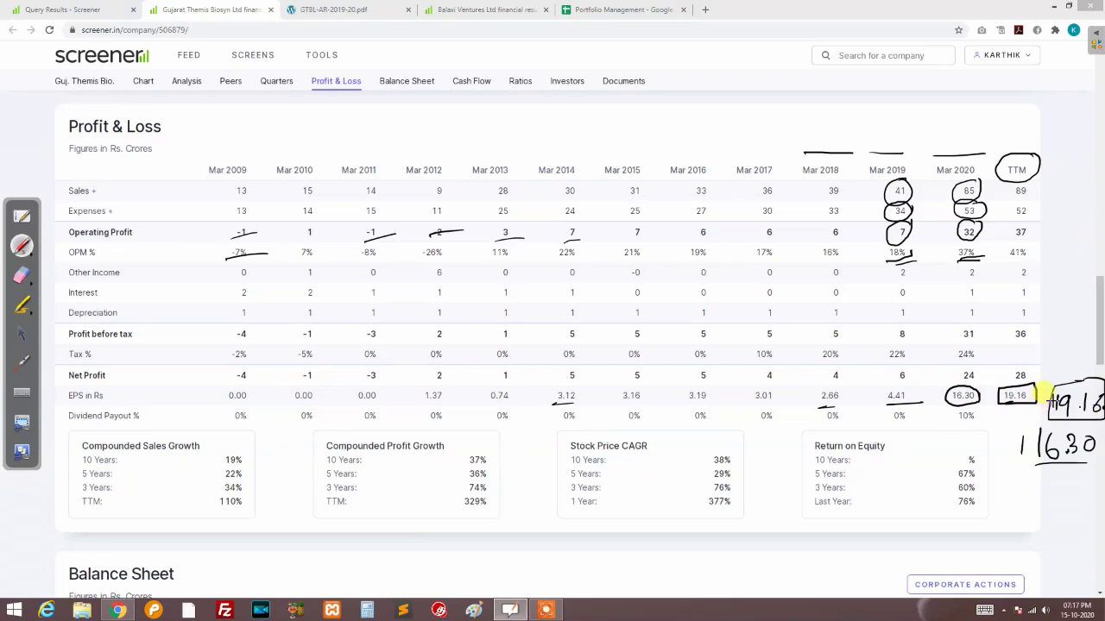
pyautogui.moveTo(1046, 386); pyautogui.dragTo(1081, 419)
pyautogui.moveTo(1031, 450); pyautogui.dragTo(1013, 449)
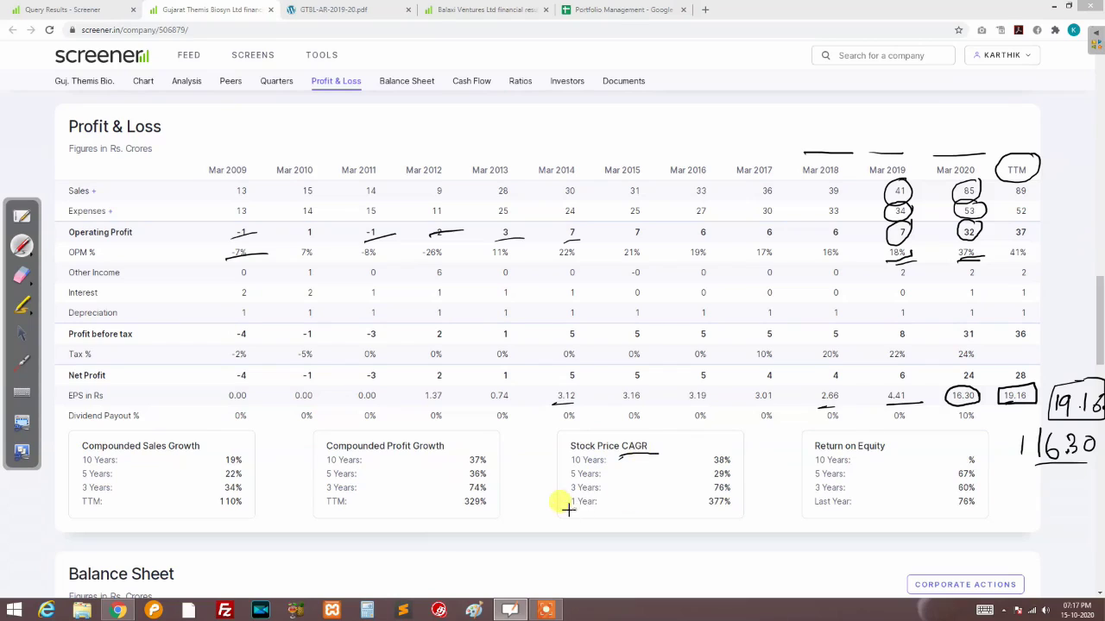
# Underline the Stock Price CAGR heading, 1 Year label and its percentage, and handwrite 20%, 10 and an amount note beside the card
pyautogui.moveTo(566, 512); pyautogui.dragTo(617, 511)
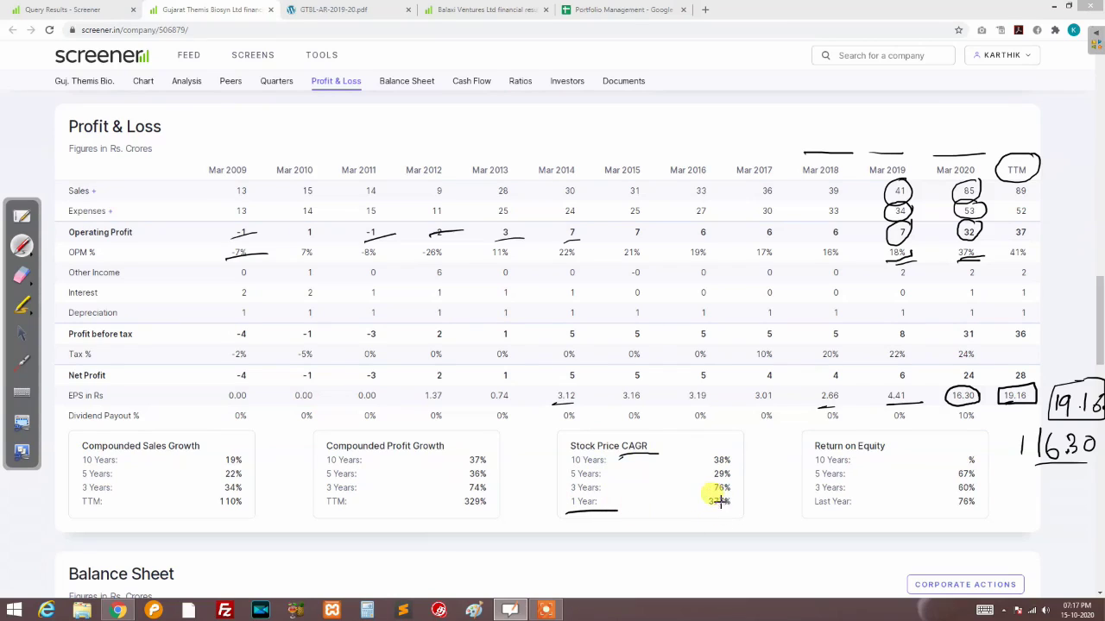
pyautogui.moveTo(764, 510)
pyautogui.mouseDown()
pyautogui.moveTo(774, 531)
pyautogui.moveTo(814, 521)
pyautogui.moveTo(703, 508)
pyautogui.moveTo(736, 515)
pyautogui.mouseUp()
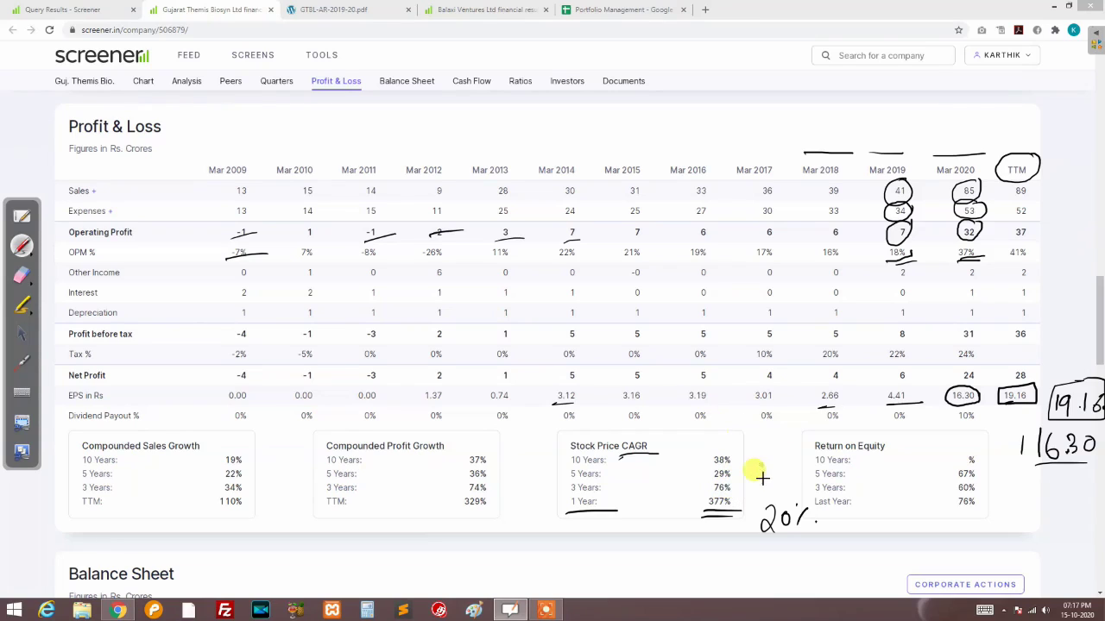
pyautogui.moveTo(770, 455)
pyautogui.mouseDown()
pyautogui.moveTo(769, 475)
pyautogui.moveTo(780, 457)
pyautogui.mouseUp()
pyautogui.moveTo(858, 522); pyautogui.dragTo(857, 548)
pyautogui.moveTo(913, 520)
pyautogui.mouseDown()
pyautogui.moveTo(917, 544)
pyautogui.moveTo(946, 544)
pyautogui.mouseUp()
pyautogui.moveTo(1021, 521); pyautogui.dragTo(1016, 533)
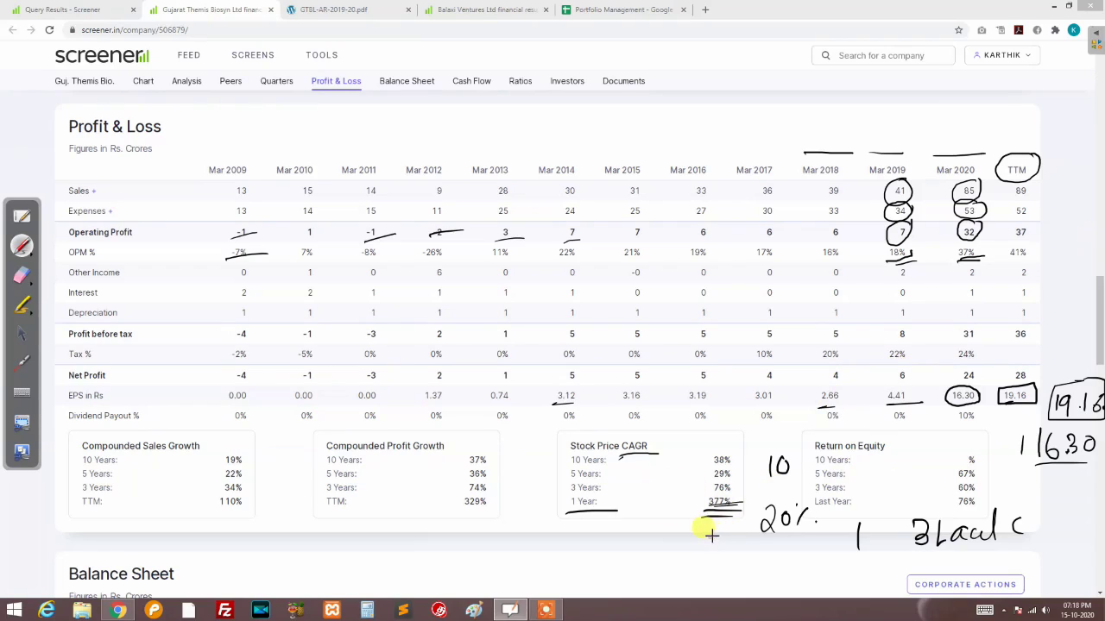
pyautogui.moveTo(740, 506); pyautogui.dragTo(703, 508)
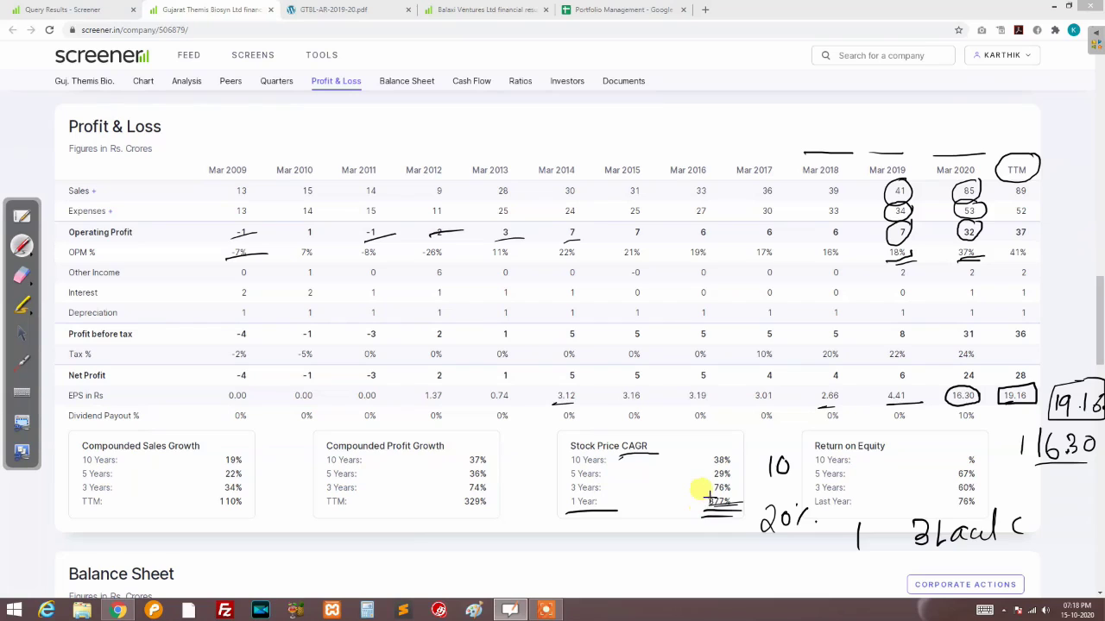
# Move on to the Balance Sheet, mark the Borrowings label and circle the Mar 2009, Mar 2018, Mar 2019 and Mar 2020 borrowings with the pen
pyautogui.scroll(-5, 661, 278)
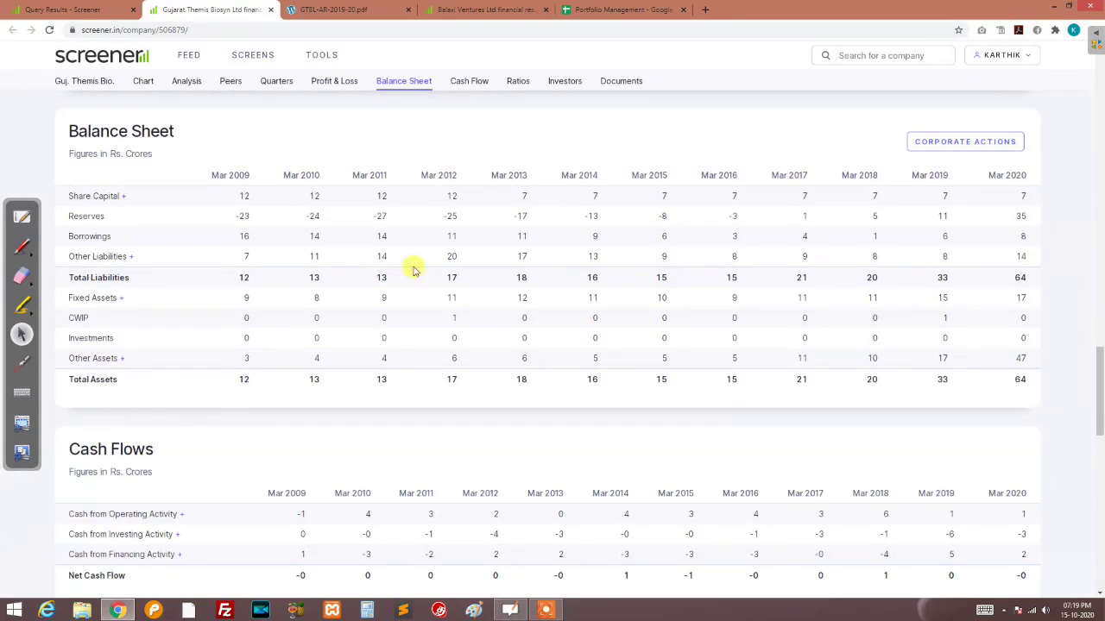
pyautogui.click(22, 247)
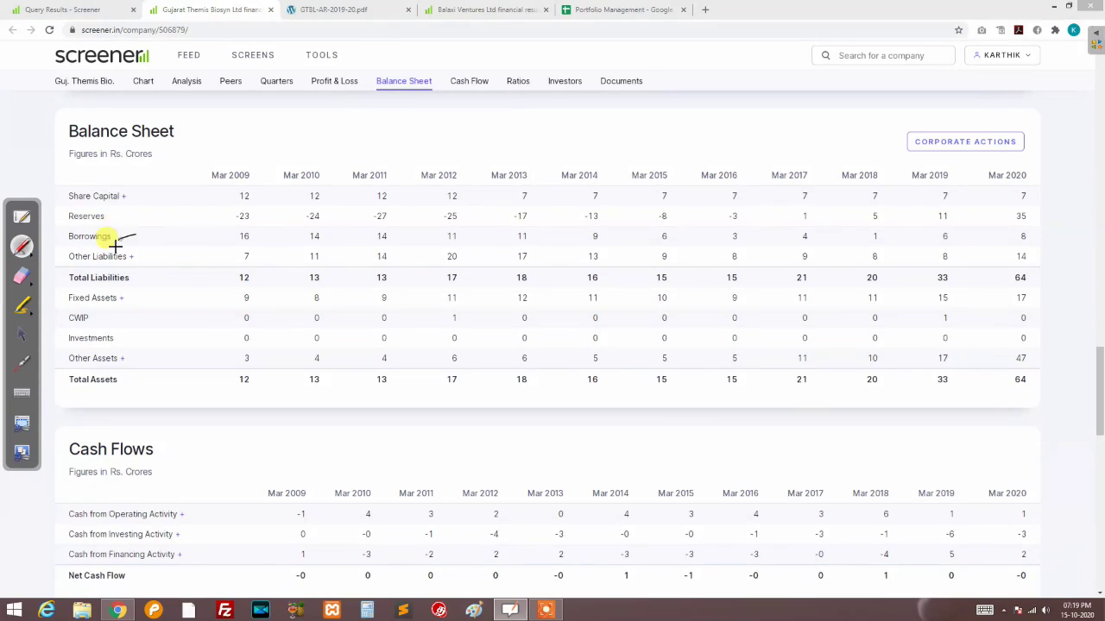
pyautogui.moveTo(117, 247); pyautogui.dragTo(144, 232)
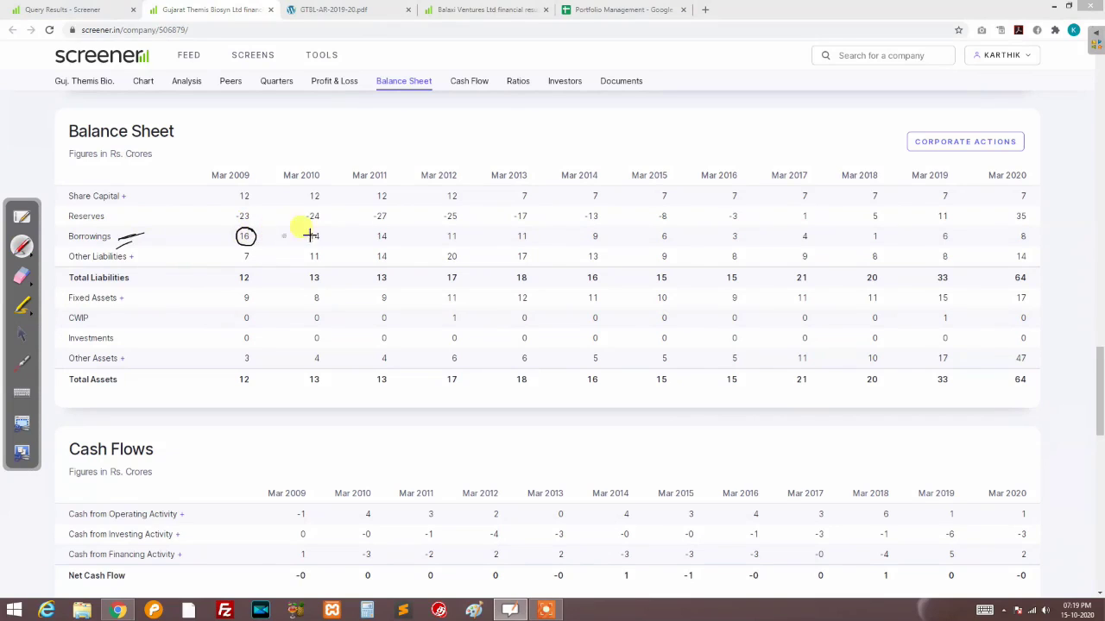
pyautogui.moveTo(1021, 228)
pyautogui.mouseDown()
pyautogui.moveTo(1033, 231)
pyautogui.moveTo(1027, 247)
pyautogui.moveTo(1010, 233)
pyautogui.mouseUp()
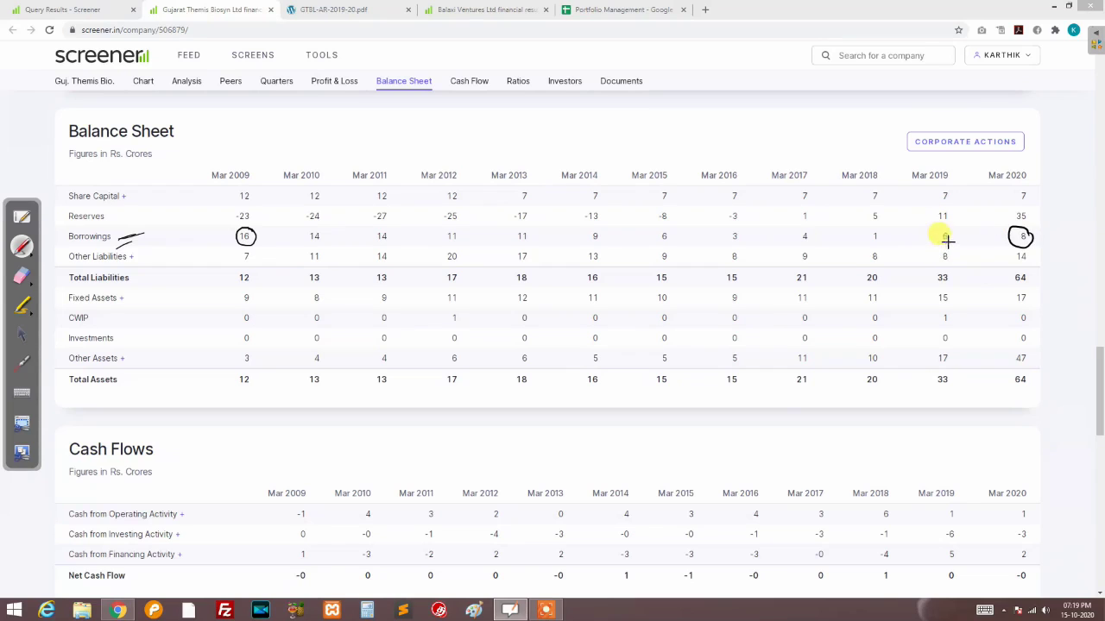
pyautogui.moveTo(934, 240)
pyautogui.mouseDown()
pyautogui.moveTo(950, 252)
pyautogui.moveTo(939, 228)
pyautogui.mouseUp()
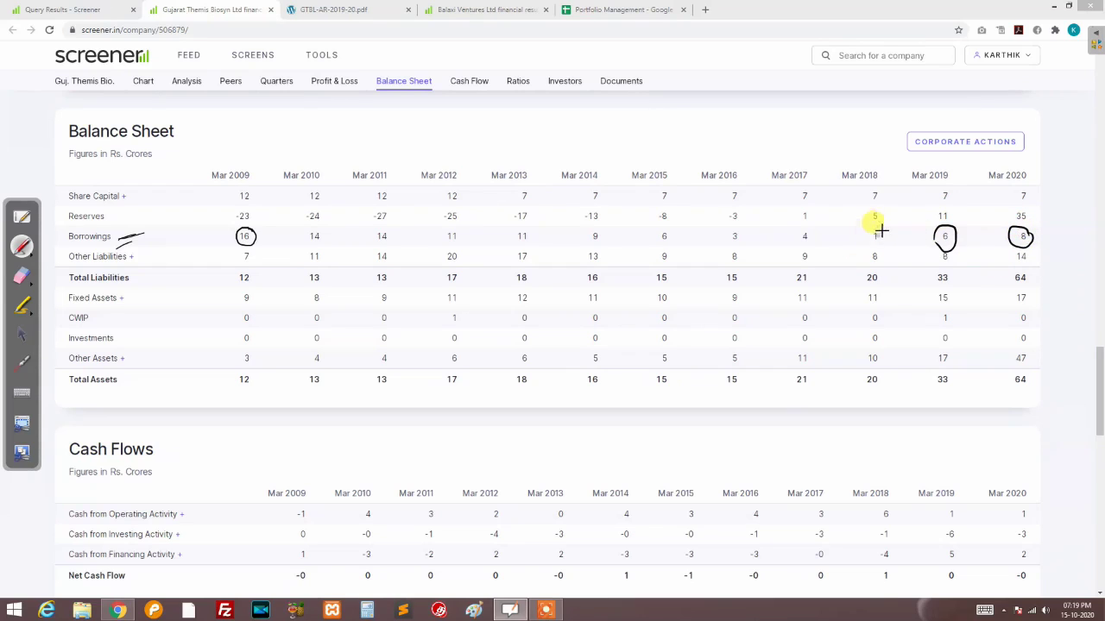
pyautogui.moveTo(870, 226); pyautogui.dragTo(877, 229)
pyautogui.moveTo(959, 231); pyautogui.dragTo(947, 225)
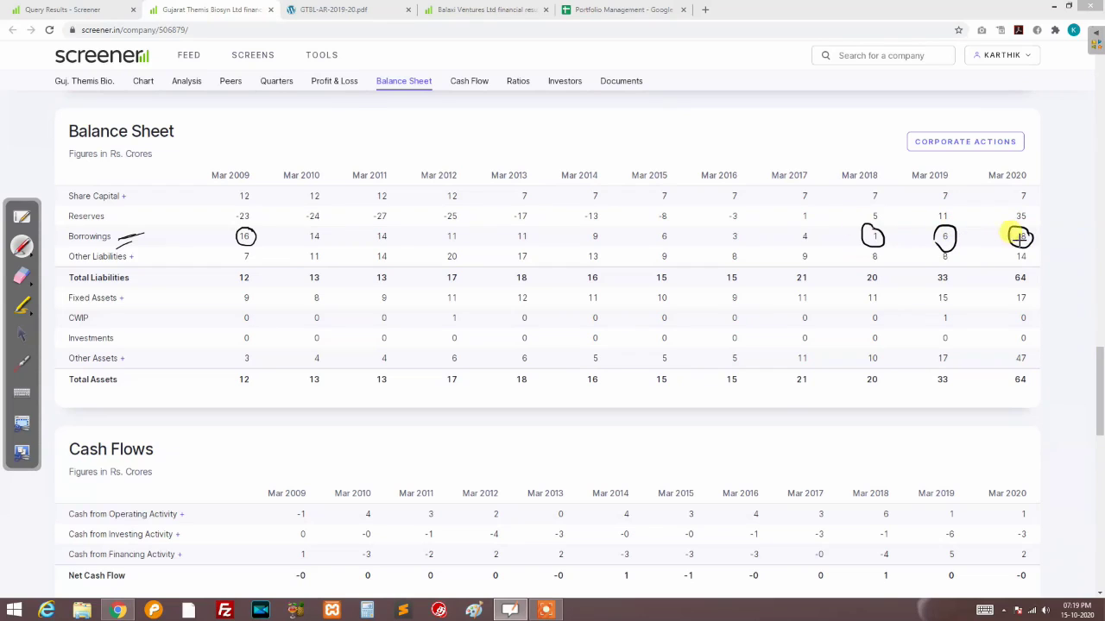
pyautogui.moveTo(1021, 244); pyautogui.dragTo(1031, 242)
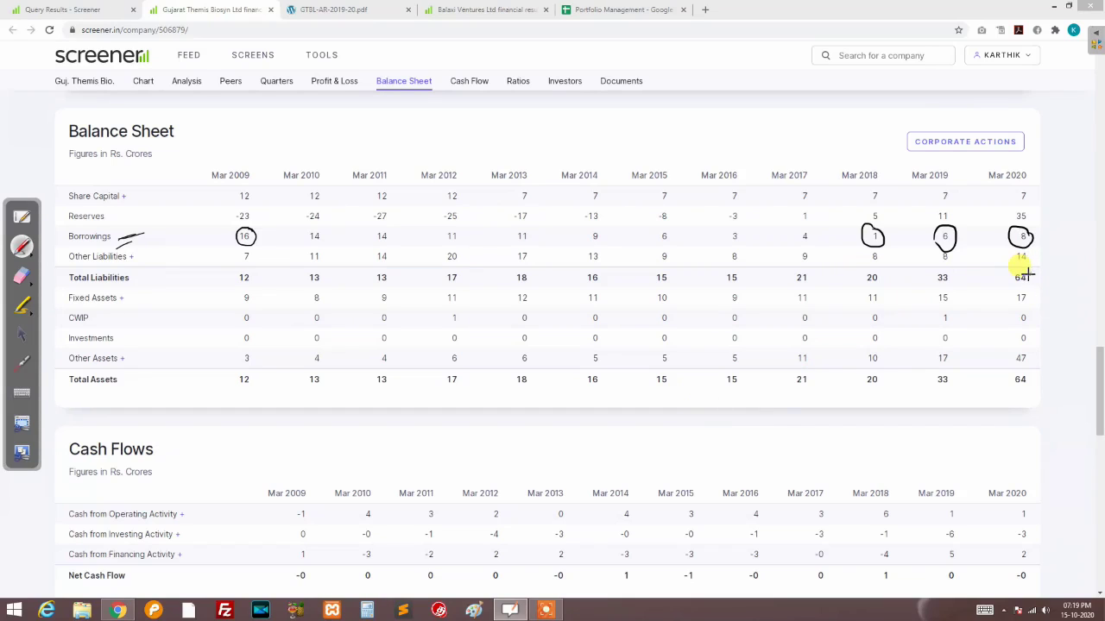
# Circle the Mar 2020 total liabilities, mark the Mar 2018 to Mar 2020 total assets, and underline the Mar 2020 net cash flow with -5 and -10 beside it
pyautogui.moveTo(1026, 271)
pyautogui.mouseDown()
pyautogui.moveTo(1036, 278)
pyautogui.moveTo(1008, 274)
pyautogui.mouseUp()
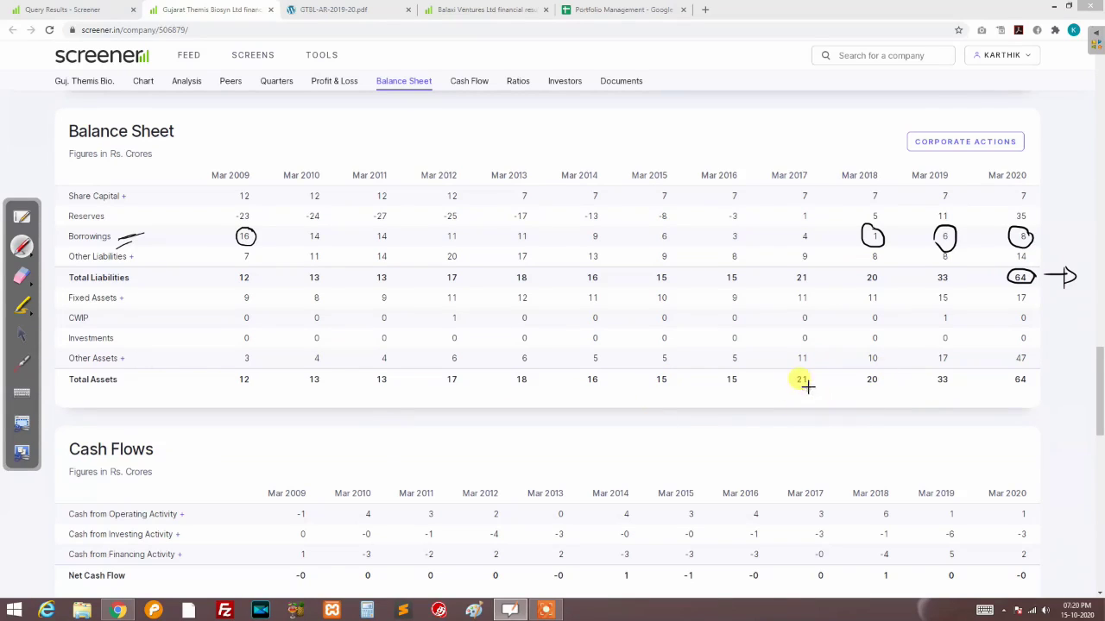
pyautogui.moveTo(855, 390); pyautogui.dragTo(1047, 388)
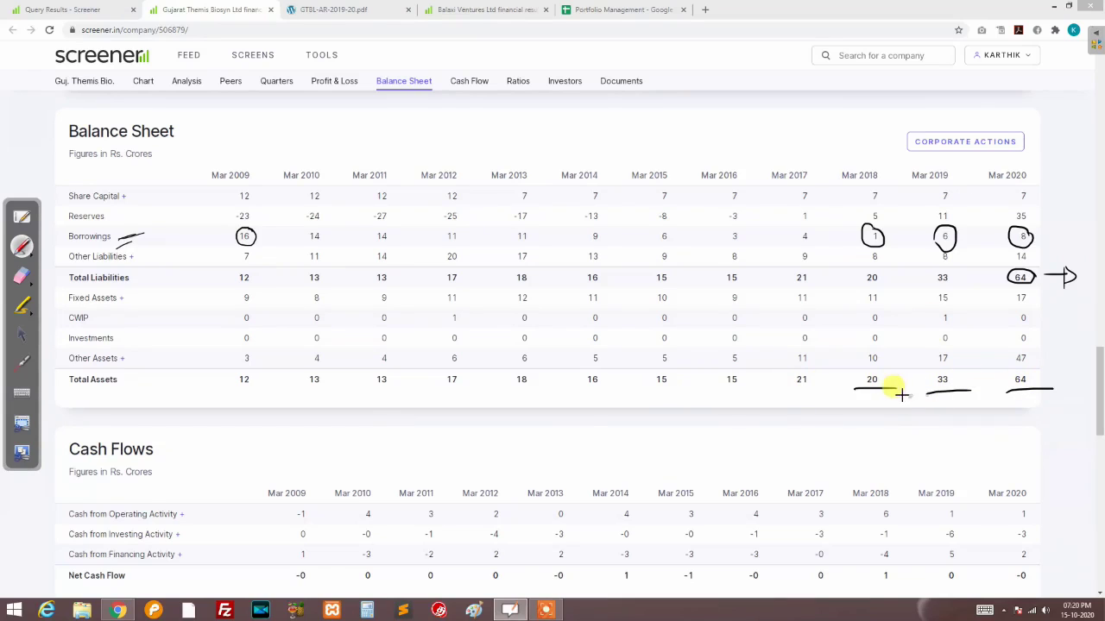
pyautogui.moveTo(879, 384)
pyautogui.mouseDown()
pyautogui.moveTo(904, 374)
pyautogui.moveTo(953, 382)
pyautogui.mouseUp()
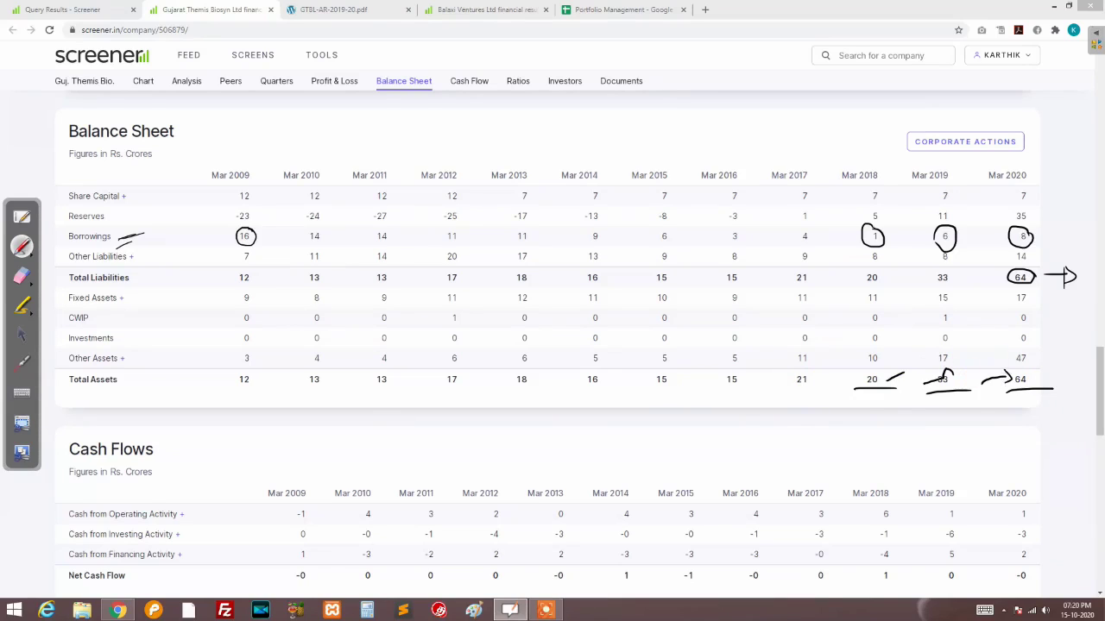
pyautogui.moveTo(949, 400)
pyautogui.mouseDown()
pyautogui.moveTo(1046, 400)
pyautogui.moveTo(1036, 405)
pyautogui.mouseUp()
pyautogui.click(1021, 398)
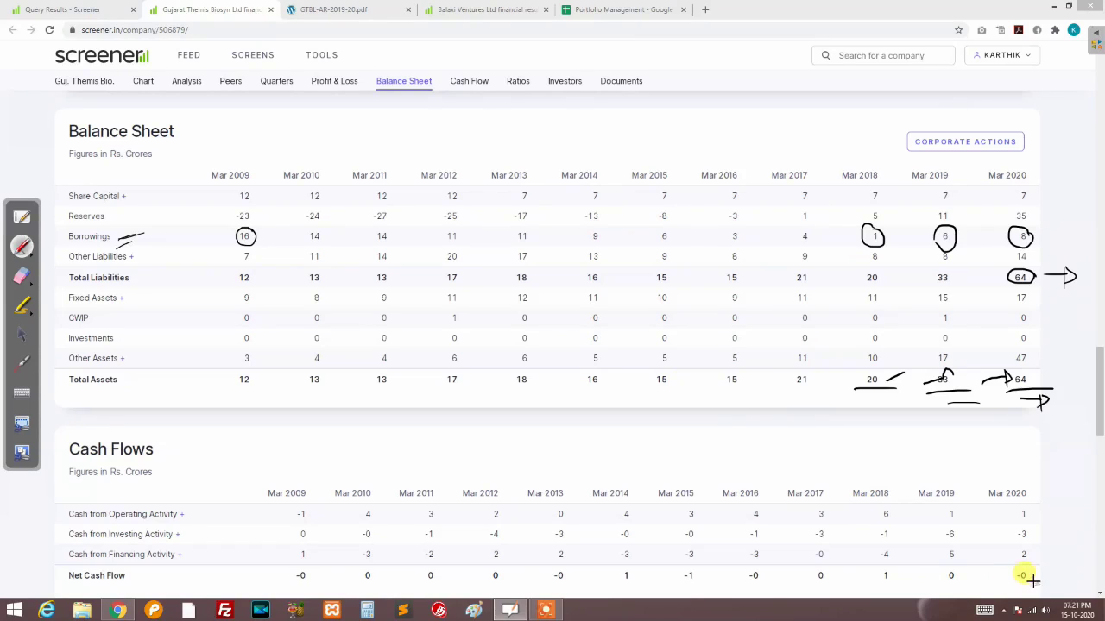
pyautogui.moveTo(1005, 584)
pyautogui.mouseDown()
pyautogui.moveTo(1034, 582)
pyautogui.moveTo(1077, 548)
pyautogui.moveTo(1079, 579)
pyautogui.mouseUp()
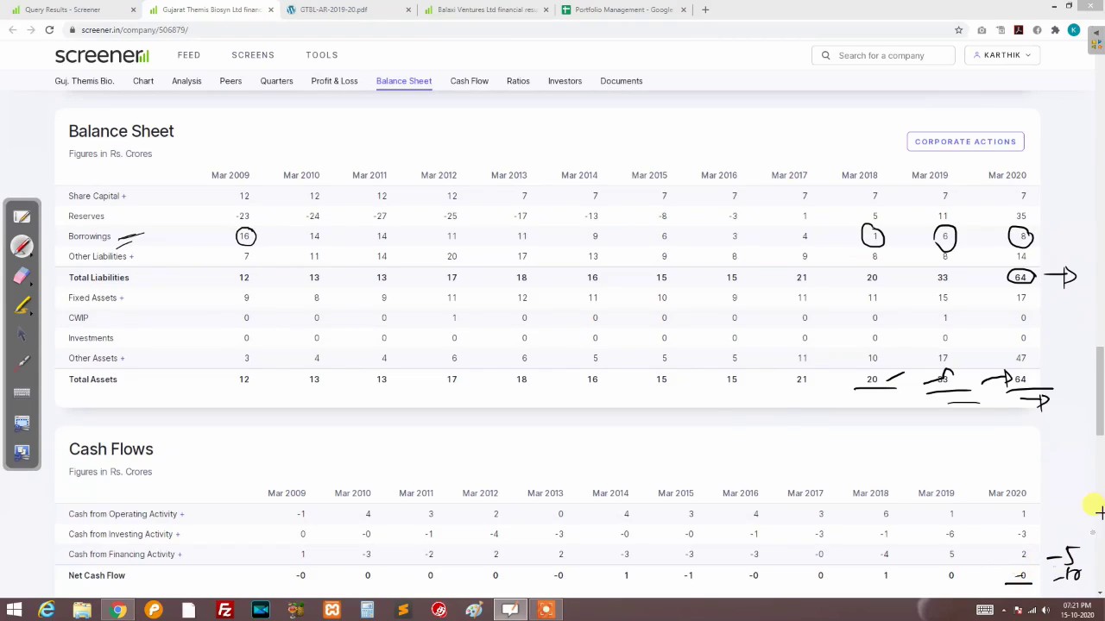
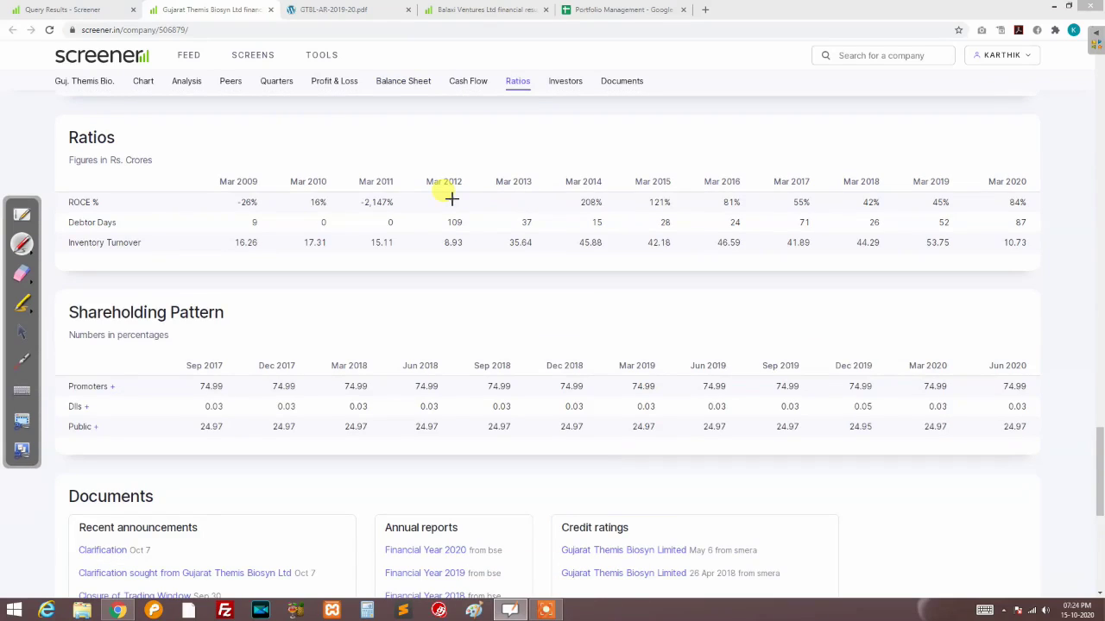
# In the Ratios table, underline ROCE and its Mar 2018 to Mar 2020 percentages, add arrows, and cross out Debtor Days and Inventory Turnover
pyautogui.moveTo(137, 142)
pyautogui.mouseDown()
pyautogui.moveTo(176, 136)
pyautogui.moveTo(173, 153)
pyautogui.mouseUp()
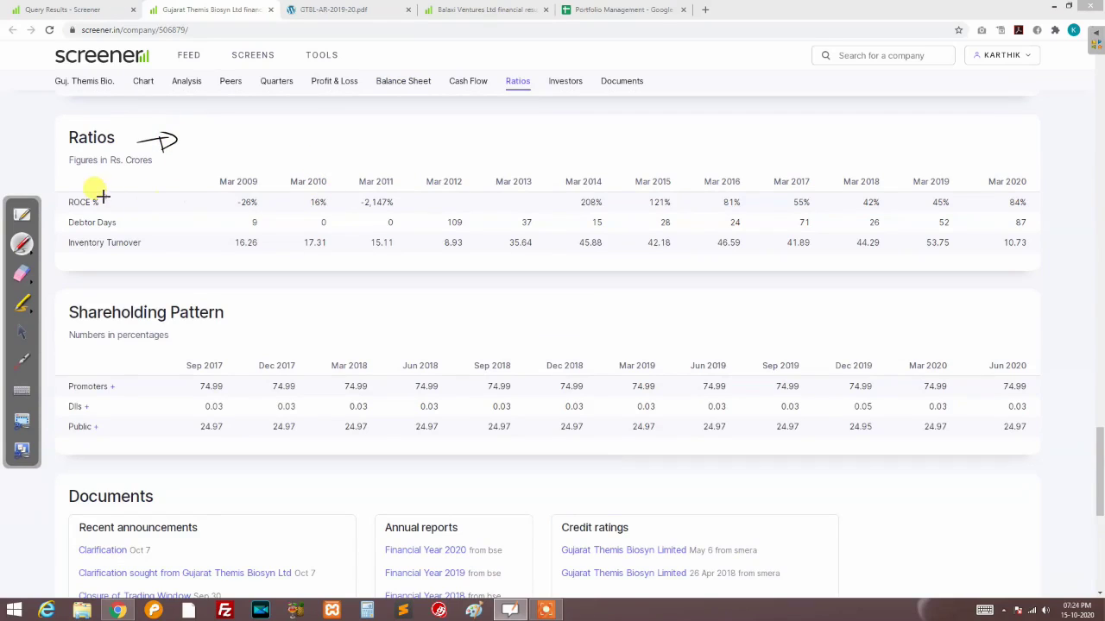
pyautogui.moveTo(102, 198)
pyautogui.mouseDown()
pyautogui.moveTo(129, 180)
pyautogui.moveTo(133, 191)
pyautogui.mouseUp()
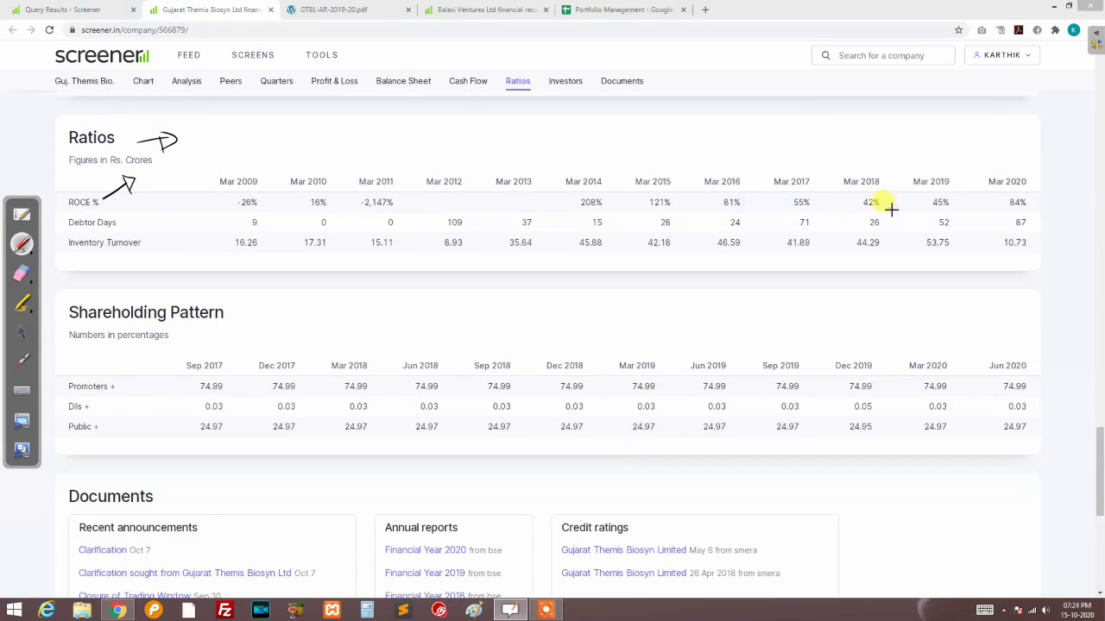
pyautogui.moveTo(861, 208); pyautogui.dragTo(1036, 208)
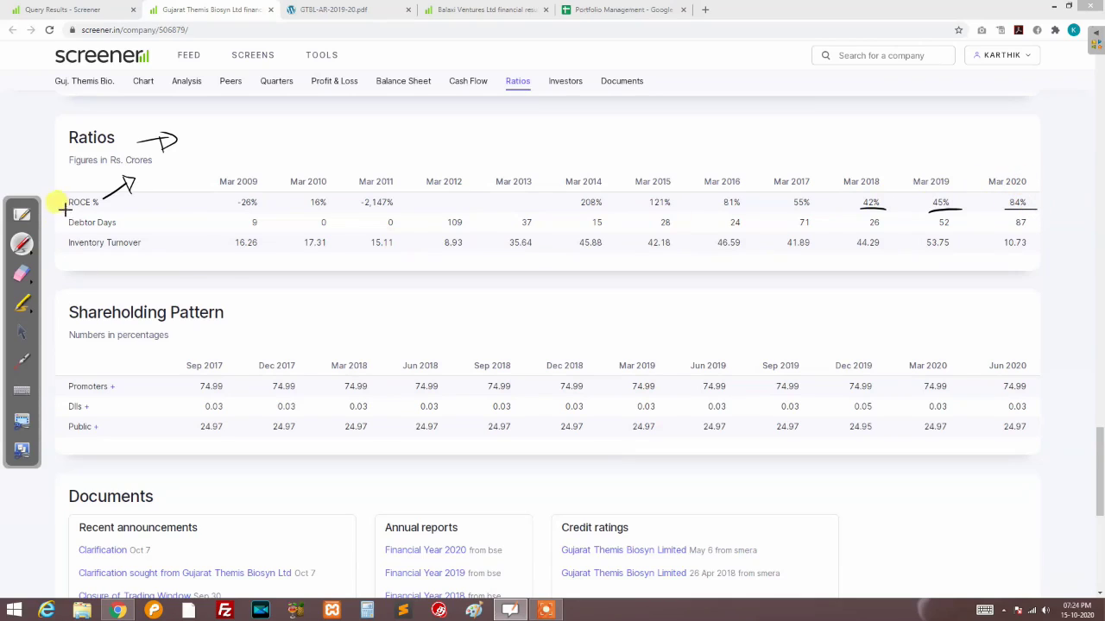
pyautogui.moveTo(64, 209); pyautogui.dragTo(110, 200)
pyautogui.moveTo(122, 220)
pyautogui.mouseDown()
pyautogui.moveTo(134, 234)
pyautogui.moveTo(122, 234)
pyautogui.moveTo(161, 252)
pyautogui.mouseUp()
pyautogui.moveTo(161, 242); pyautogui.dragTo(148, 253)
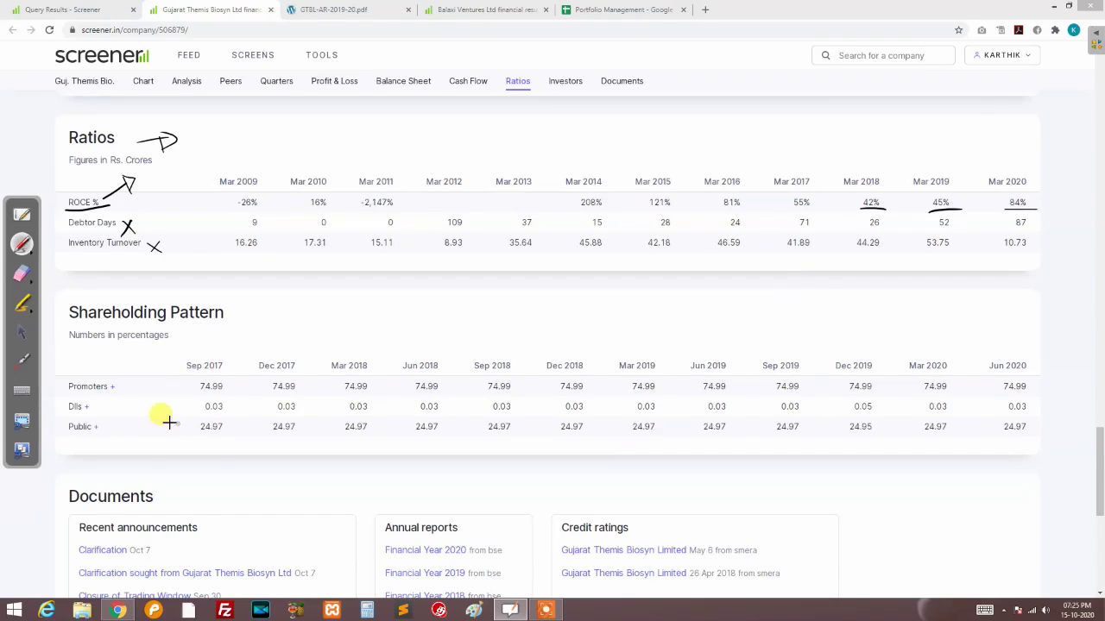
# Expand the Promoters row of the Shareholding Pattern table to list the individual promoter holdings
pyautogui.click(22, 332)
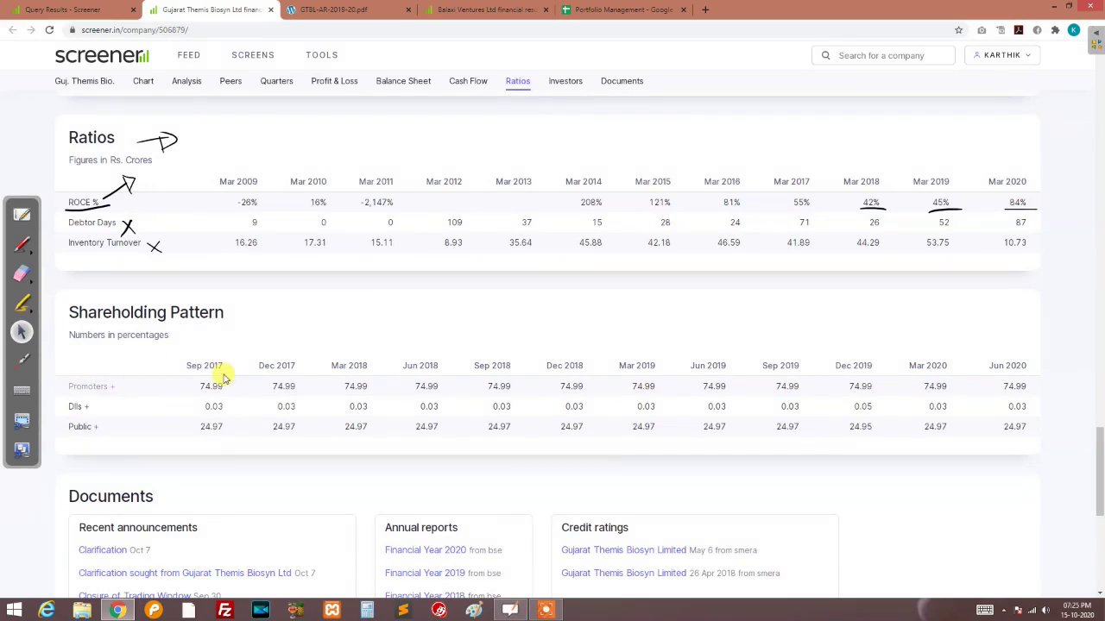
pyautogui.click(259, 380)
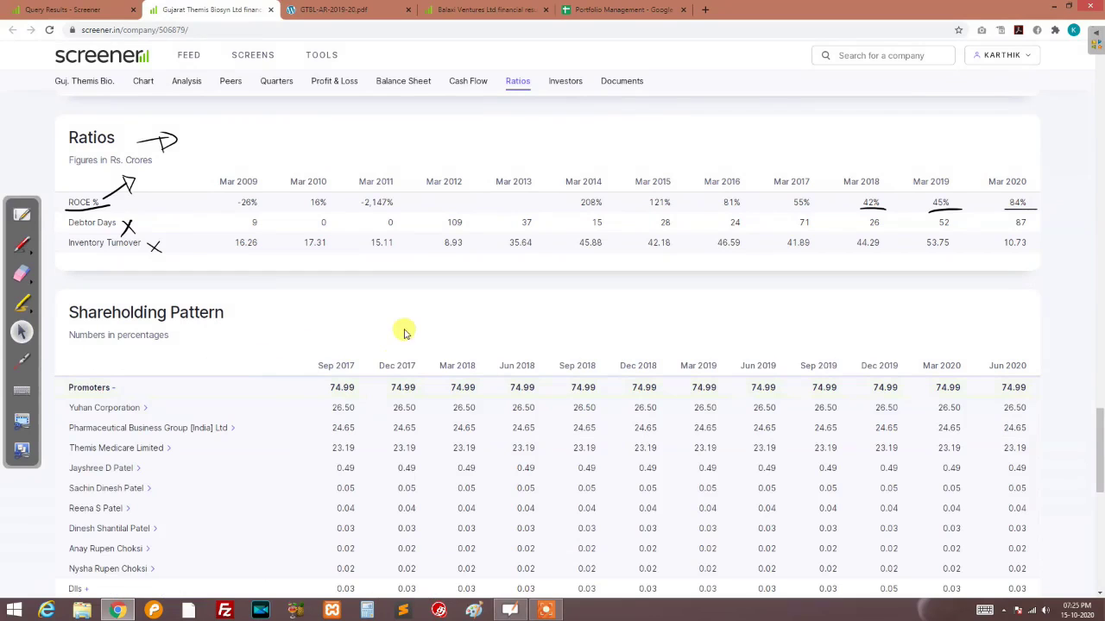
pyautogui.scroll(-1, 405, 331)
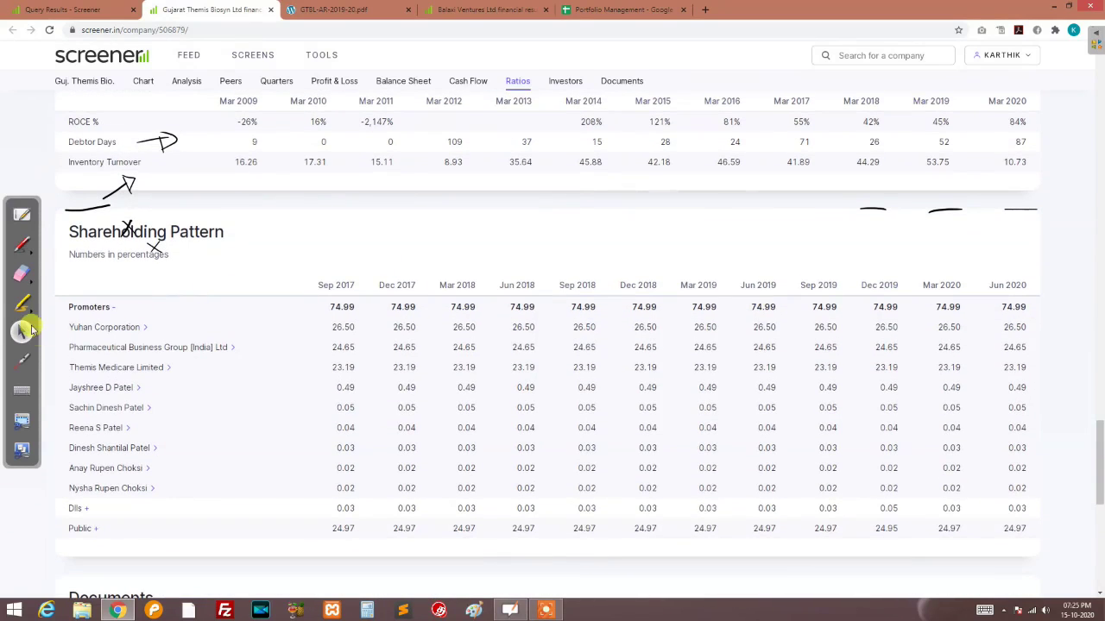
# Draw an arrow from Yuhan Corporation, underline its Sep 2017 and Mar 2019 to Jun 2020 holdings, and write "Bad Sign" above the table
pyautogui.click(22, 245)
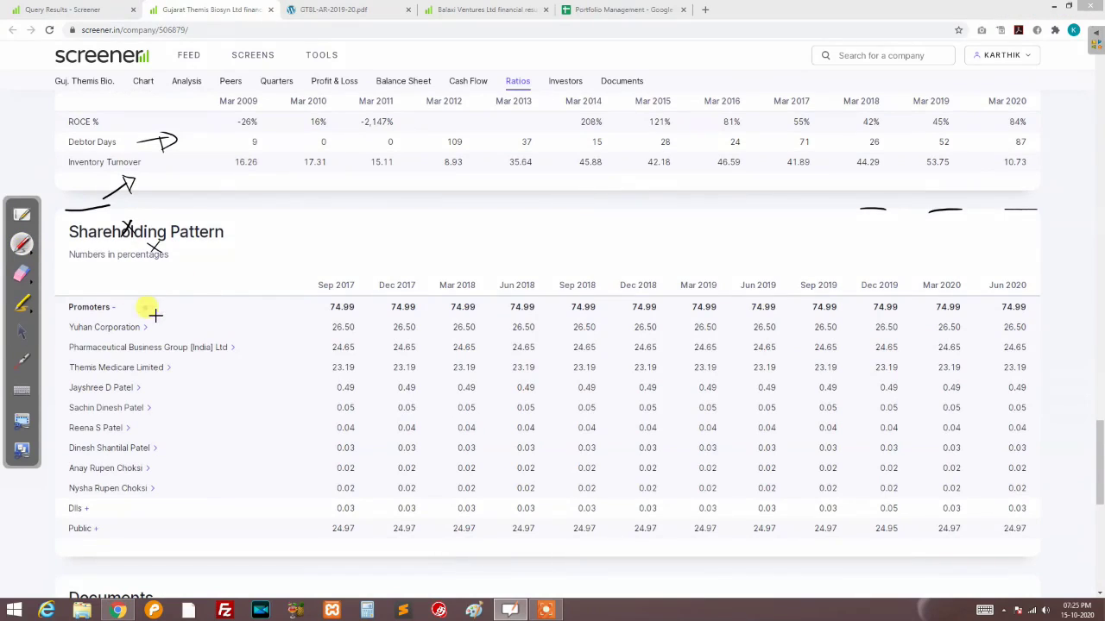
pyautogui.moveTo(337, 327); pyautogui.dragTo(361, 329)
pyautogui.moveTo(151, 326)
pyautogui.mouseDown()
pyautogui.moveTo(205, 272)
pyautogui.moveTo(218, 277)
pyautogui.mouseUp()
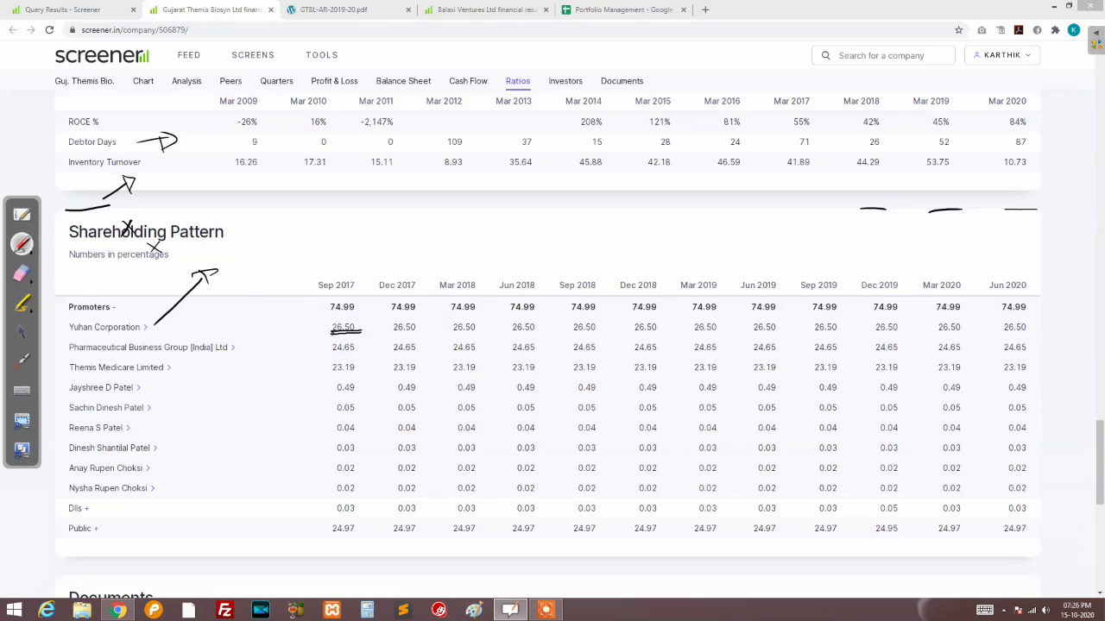
pyautogui.moveTo(362, 334); pyautogui.dragTo(332, 334)
pyautogui.moveTo(1032, 338); pyautogui.dragTo(1004, 338)
pyautogui.moveTo(678, 342); pyautogui.dragTo(857, 333)
pyautogui.moveTo(930, 341); pyautogui.dragTo(967, 338)
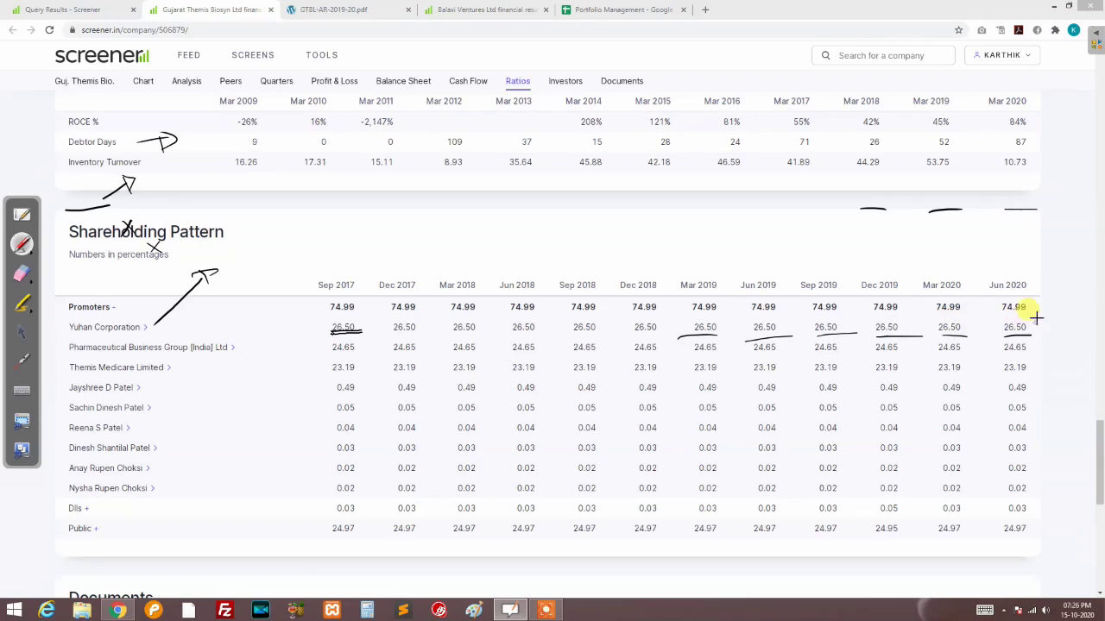
pyautogui.moveTo(945, 243)
pyautogui.mouseDown()
pyautogui.moveTo(953, 259)
pyautogui.moveTo(1040, 266)
pyautogui.moveTo(1073, 252)
pyautogui.mouseUp()
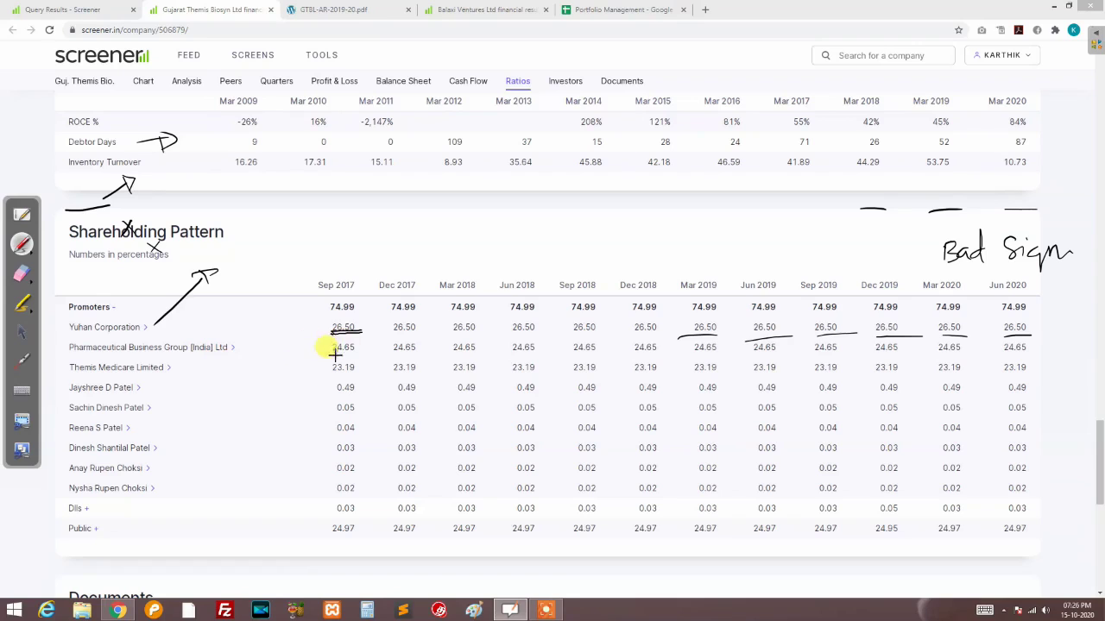
# Underline the Sep 2017 holdings of Pharmaceutical Business Group, Themis Medicare and the first individual promoter, adding short marks beside the promoter names
pyautogui.moveTo(339, 356); pyautogui.dragTo(358, 357)
pyautogui.moveTo(172, 375); pyautogui.dragTo(184, 367)
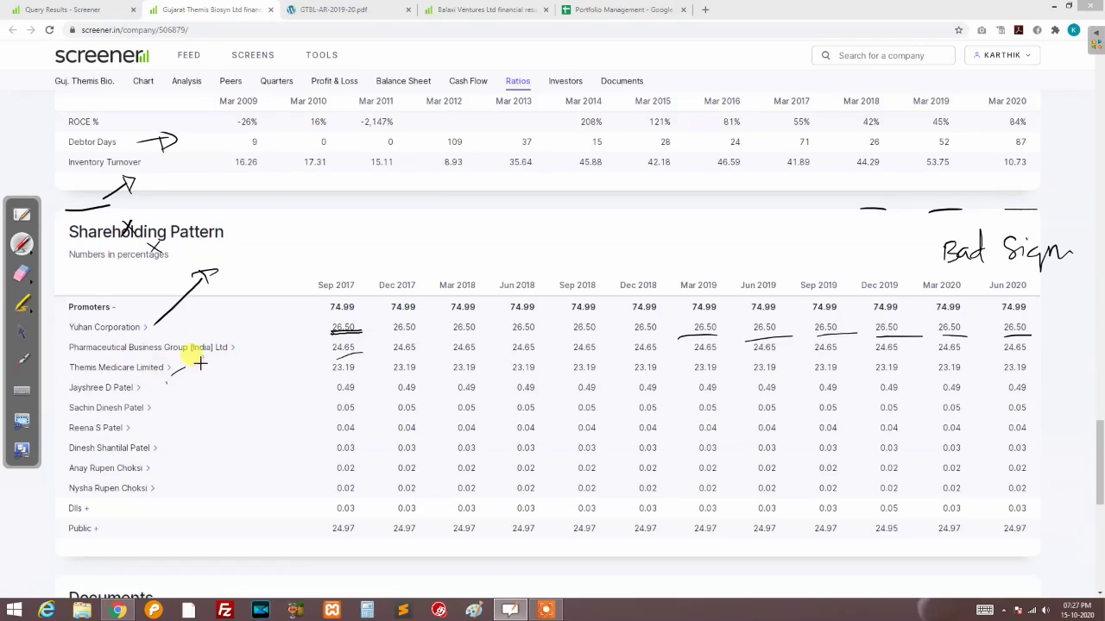
pyautogui.moveTo(328, 376); pyautogui.dragTo(365, 374)
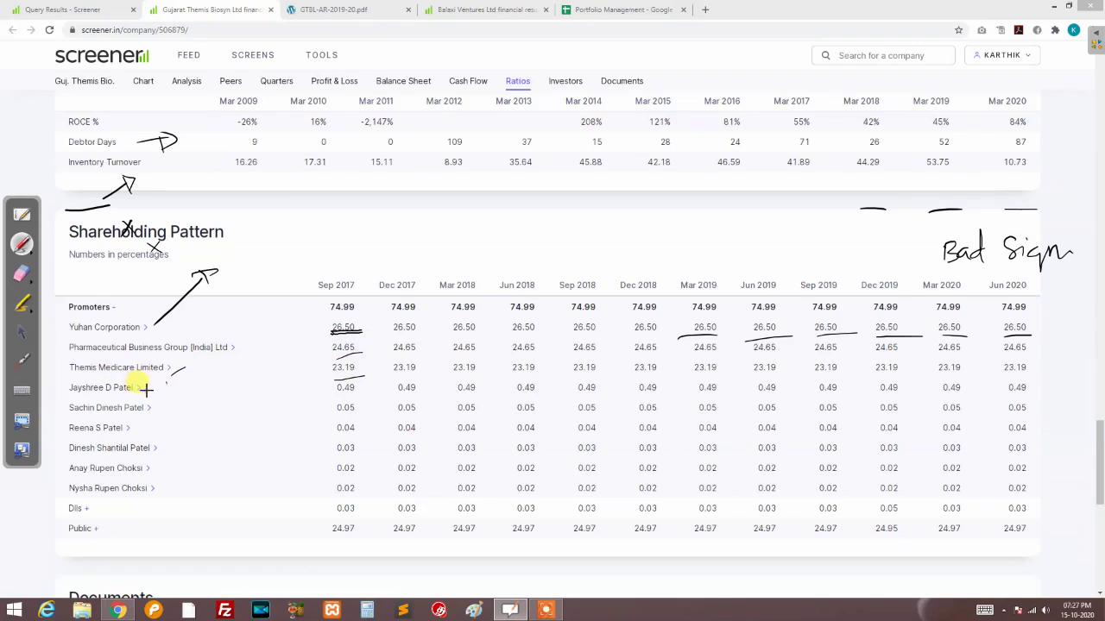
pyautogui.moveTo(144, 392); pyautogui.dragTo(168, 387)
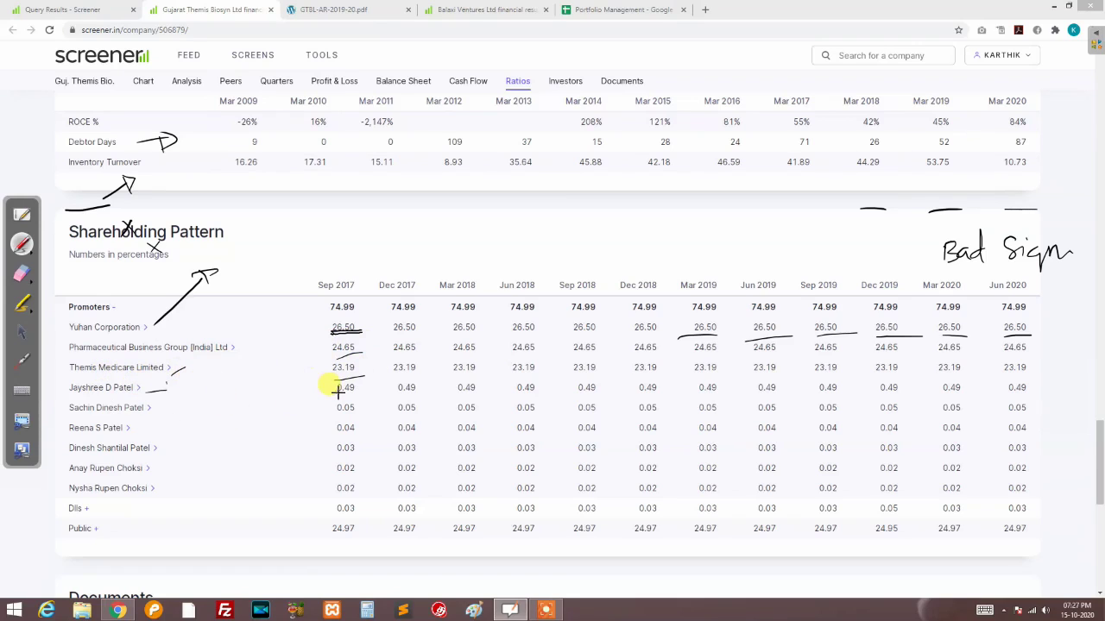
pyautogui.moveTo(335, 397); pyautogui.dragTo(361, 392)
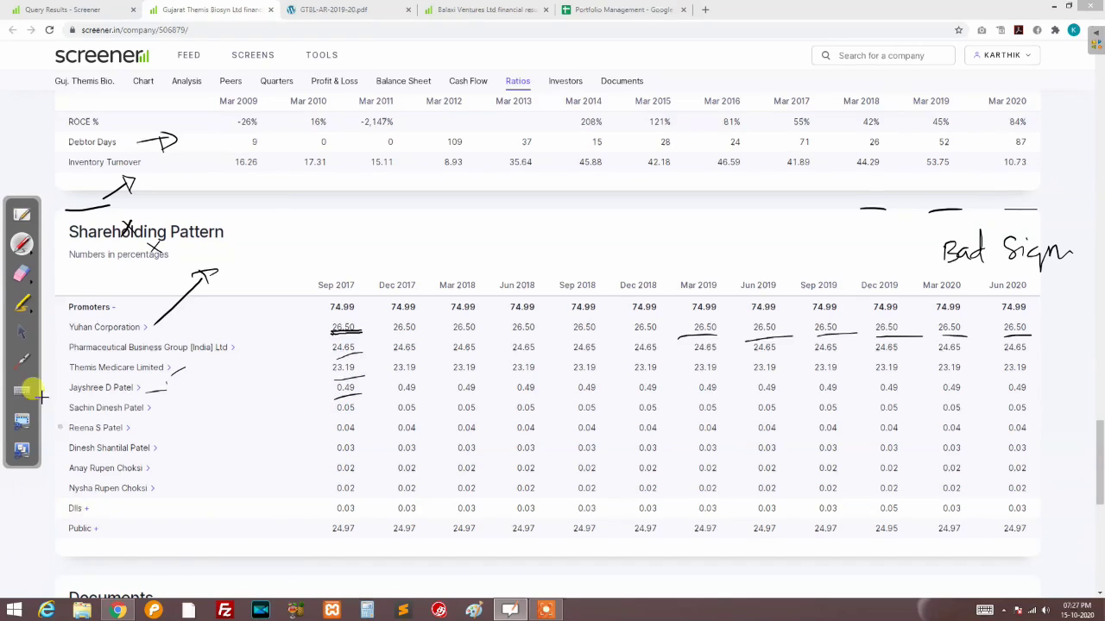
# Stop drawing and expand the DIIs and Public rows of the Shareholding Pattern table to view the individual holders
pyautogui.click(22, 333)
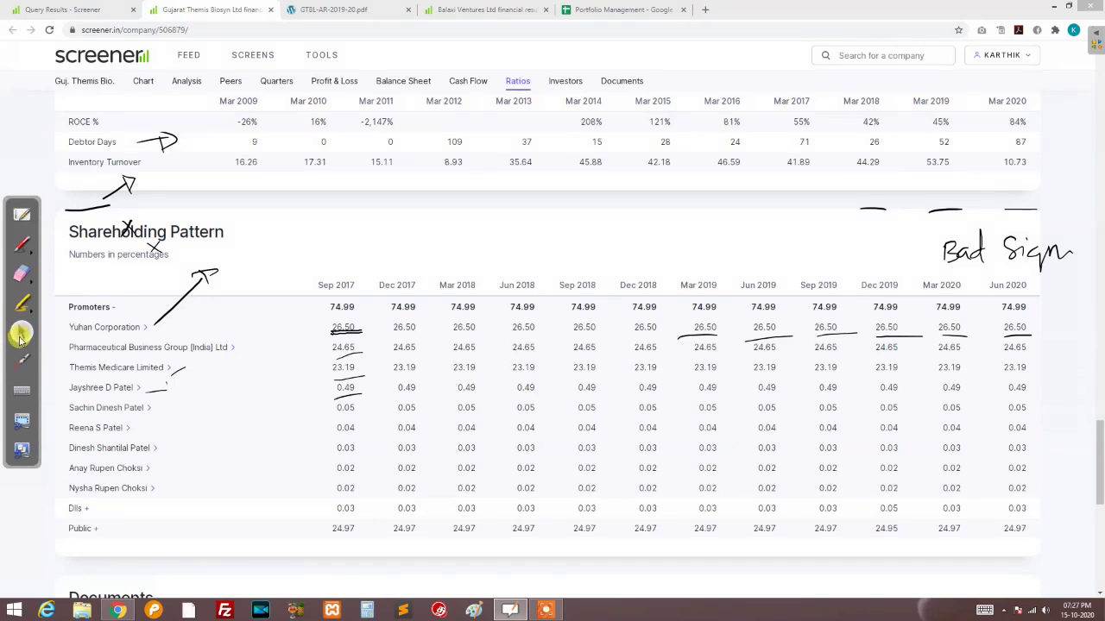
pyautogui.scroll(-3, 173, 517)
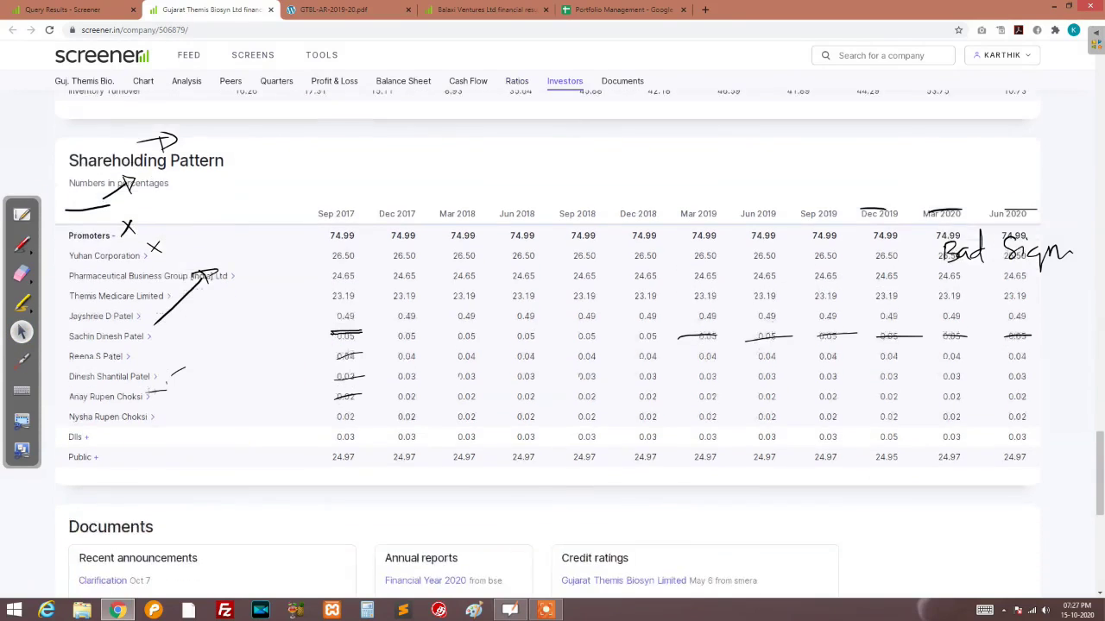
pyautogui.scroll(1, 160, 390)
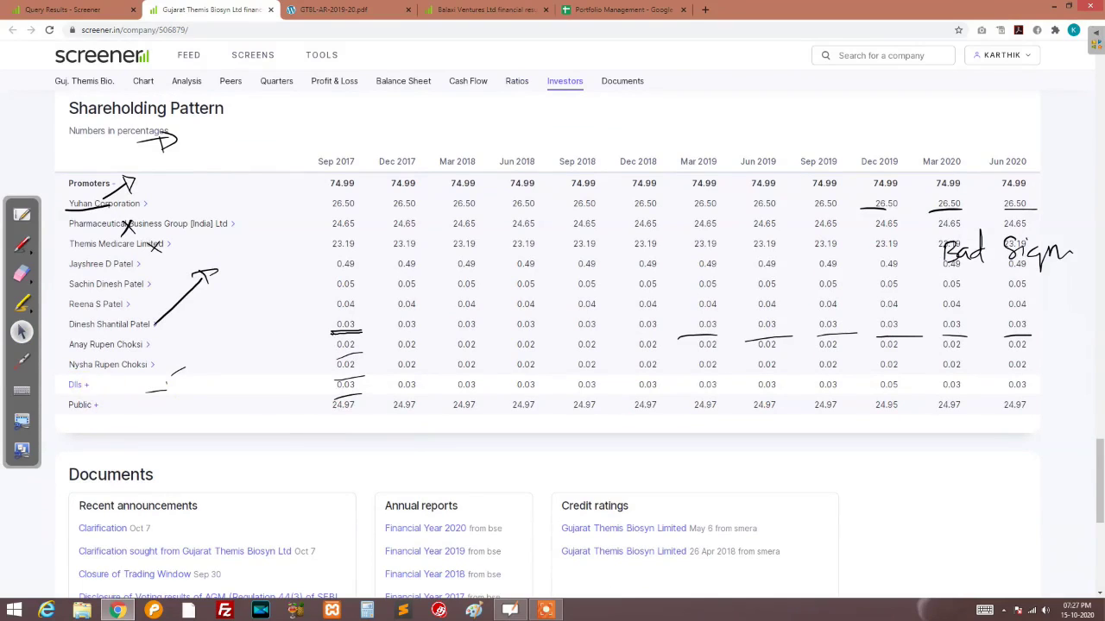
pyautogui.click(88, 388)
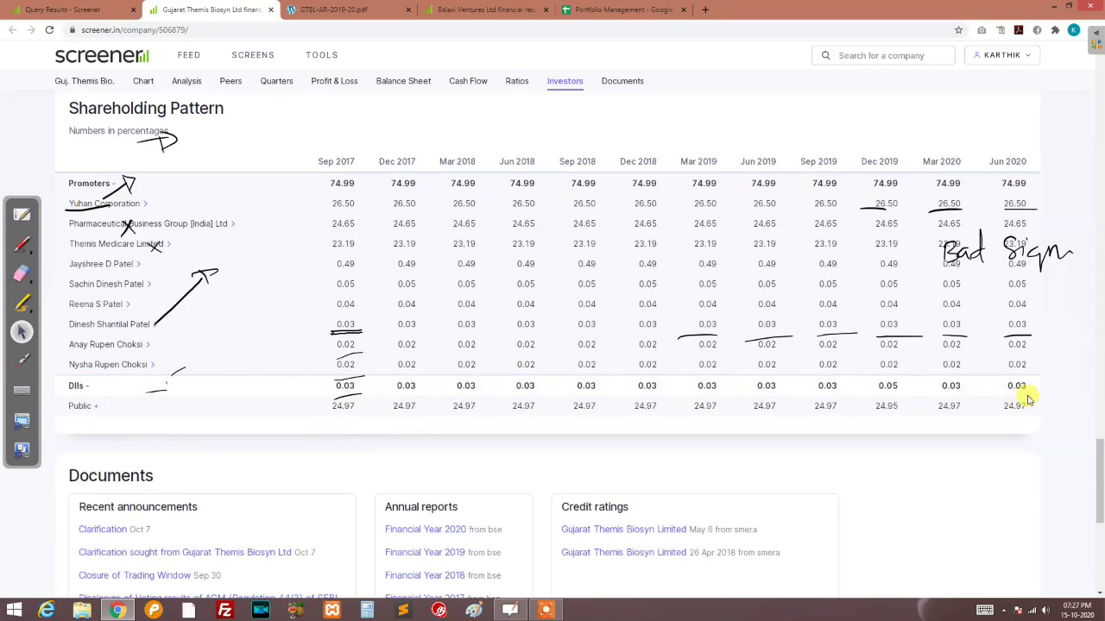
pyautogui.click(95, 406)
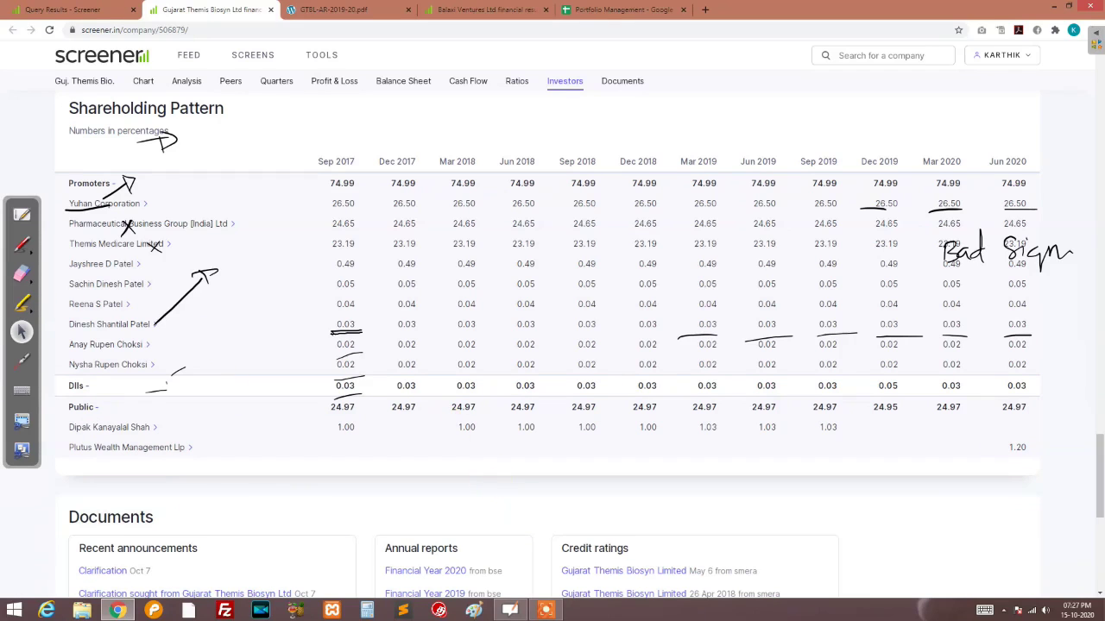
pyautogui.scroll(-1, 495, 487)
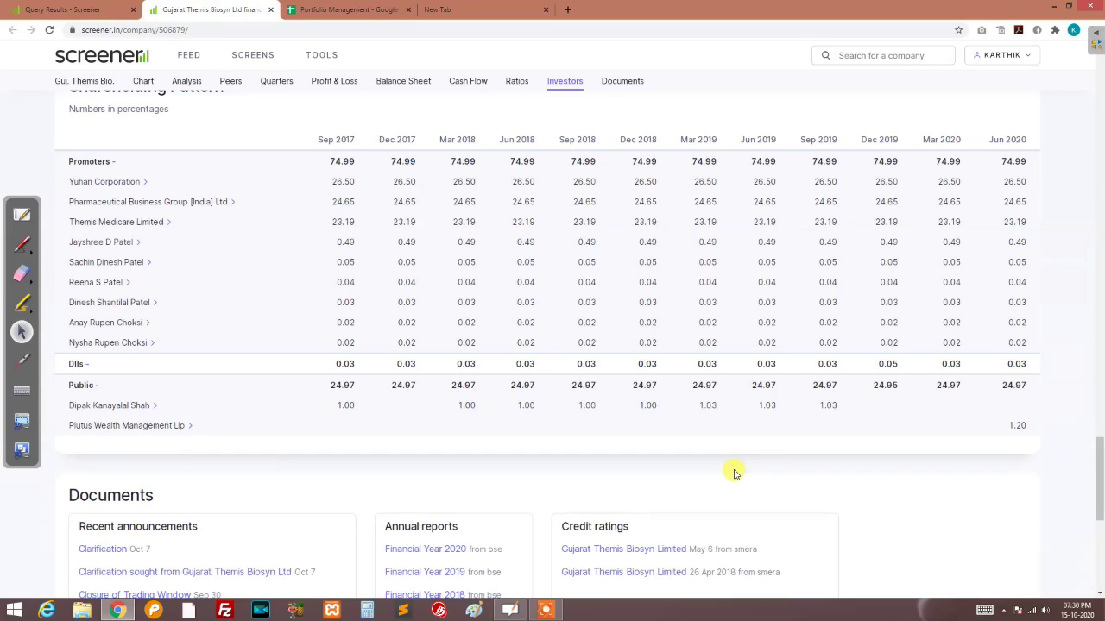
# Collapse the Promoters row and check the Current Price in the company overview of Gujarat Themis Biosyn
pyautogui.click(106, 161)
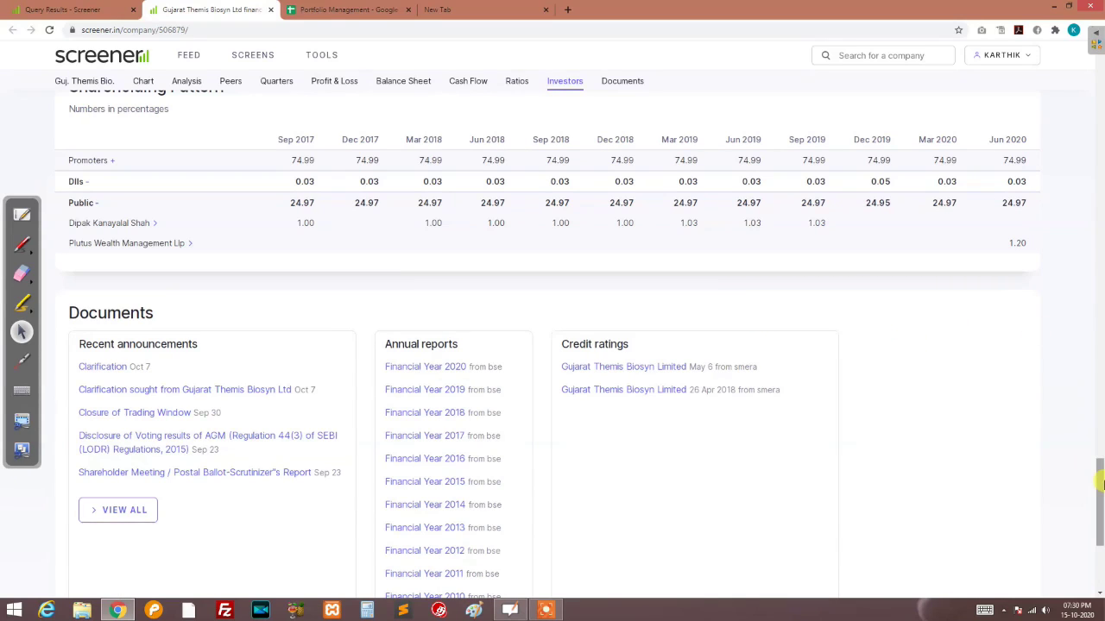
pyautogui.moveTo(1100, 500); pyautogui.dragTo(1101, 86)
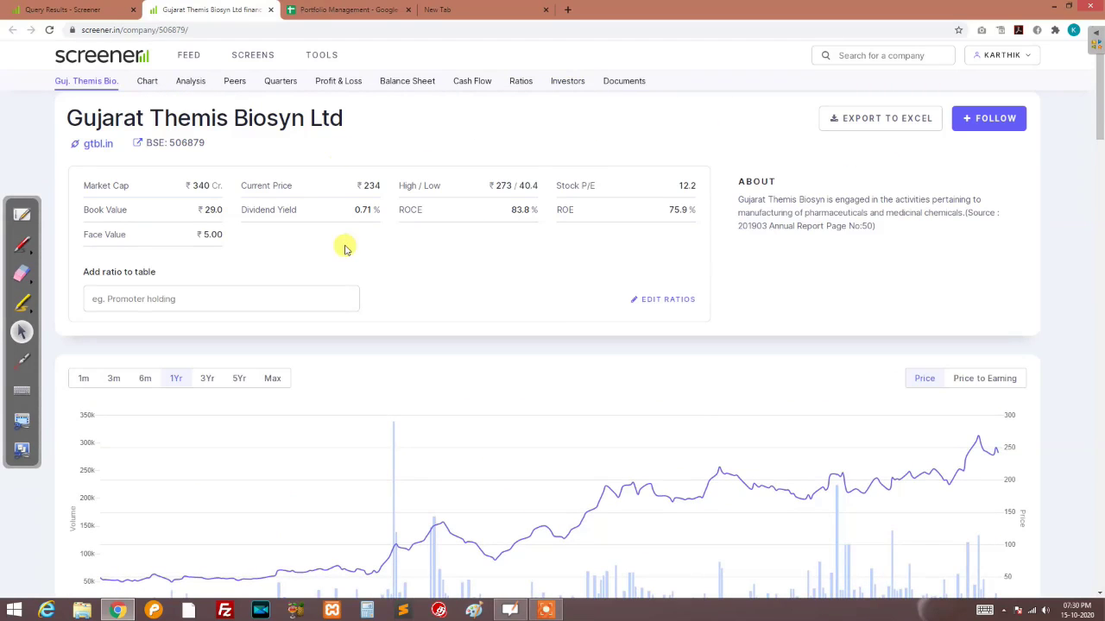
pyautogui.doubleClick(366, 186)
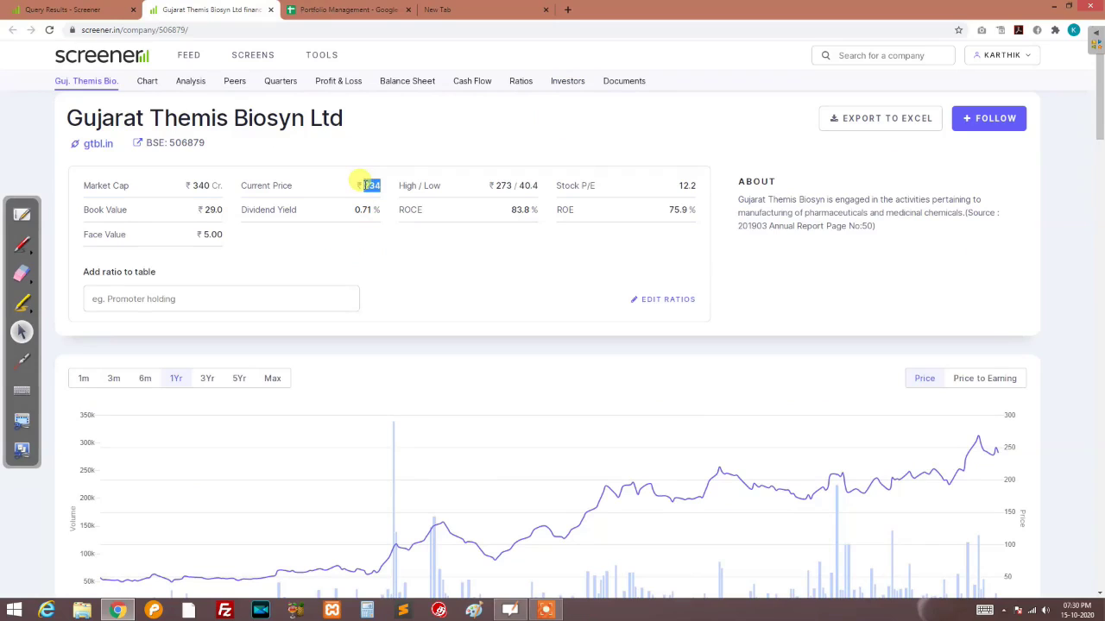
pyautogui.press('Tab')
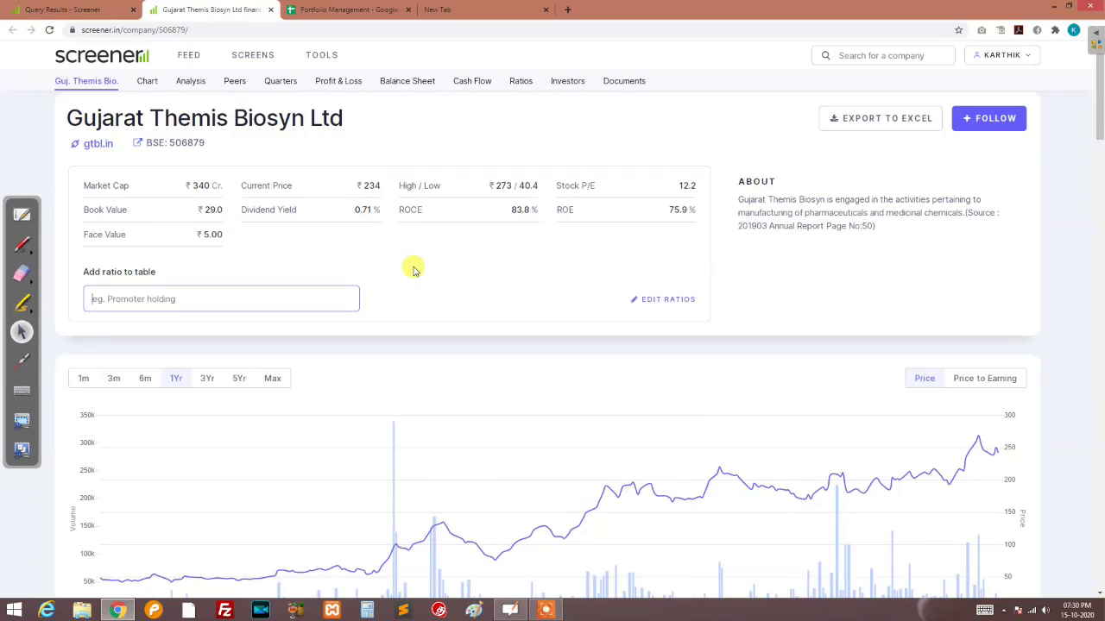
pyautogui.scroll(1, 413, 270)
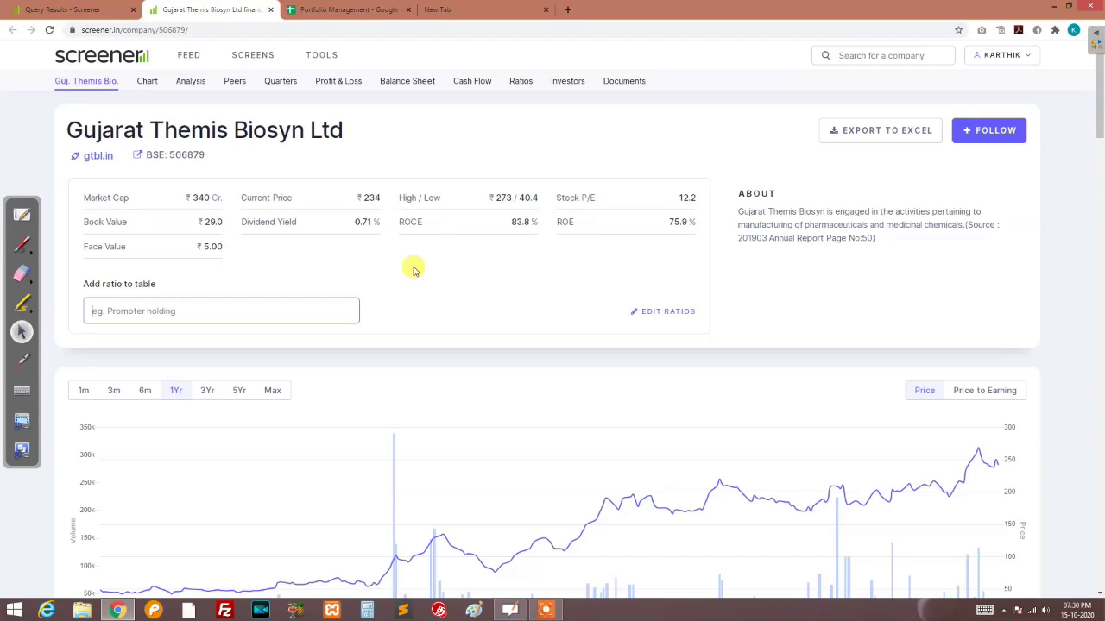
pyautogui.tripleClick(367, 197)
pyautogui.click(405, 251)
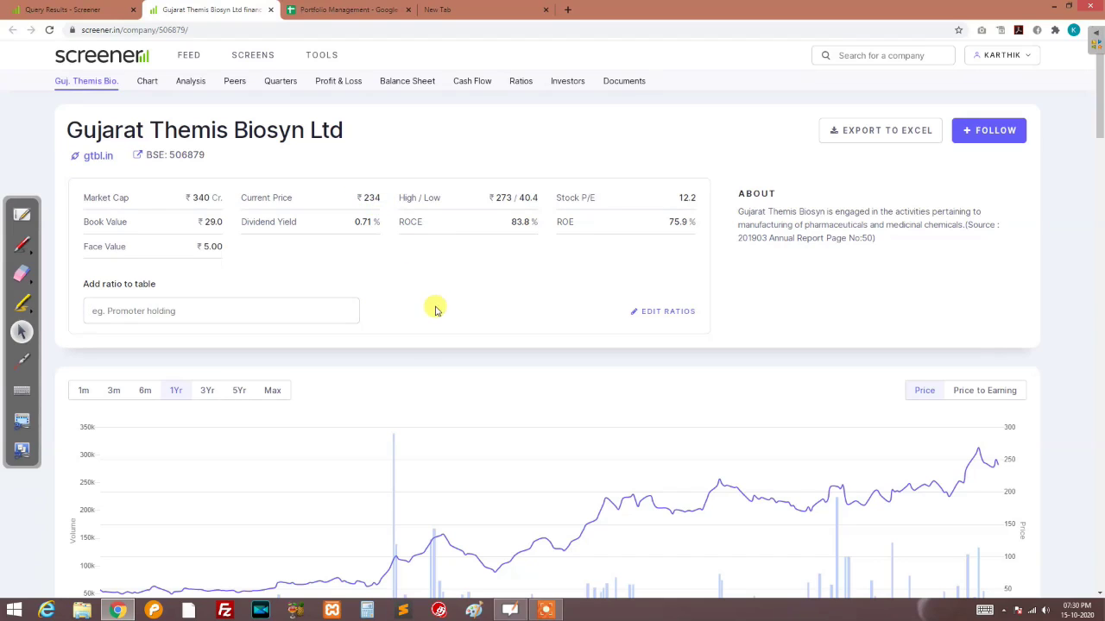
# Review the pros and cons, peer comparison, Quarterly Results and Profit & Loss tables of the company
pyautogui.scroll(-3, 612, 359)
pyautogui.scroll(-8, 612, 358)
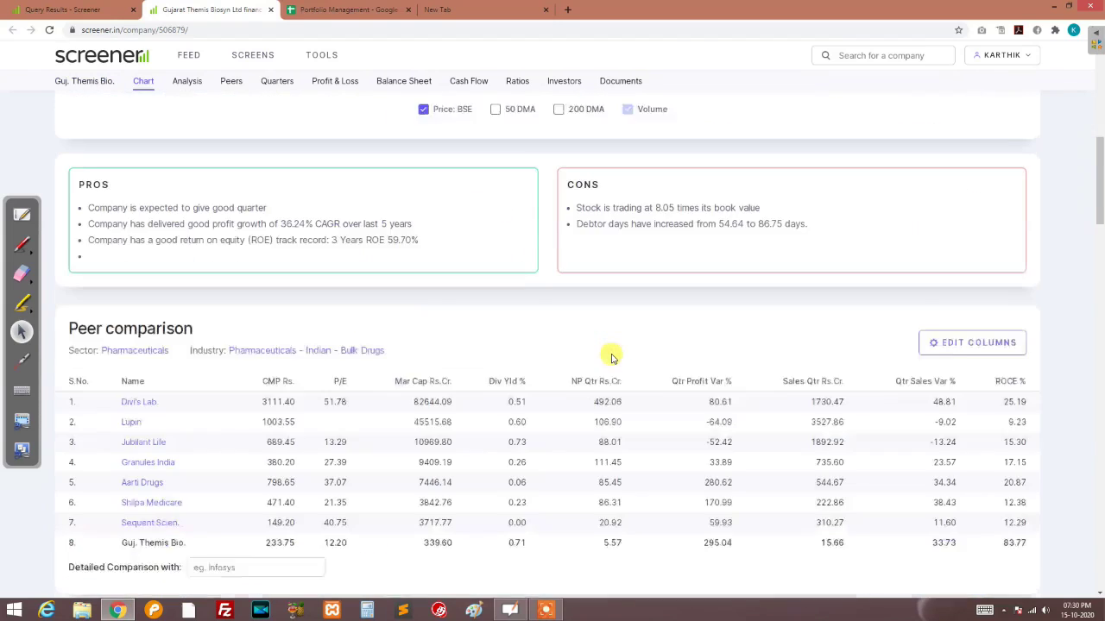
pyautogui.scroll(-1, 612, 358)
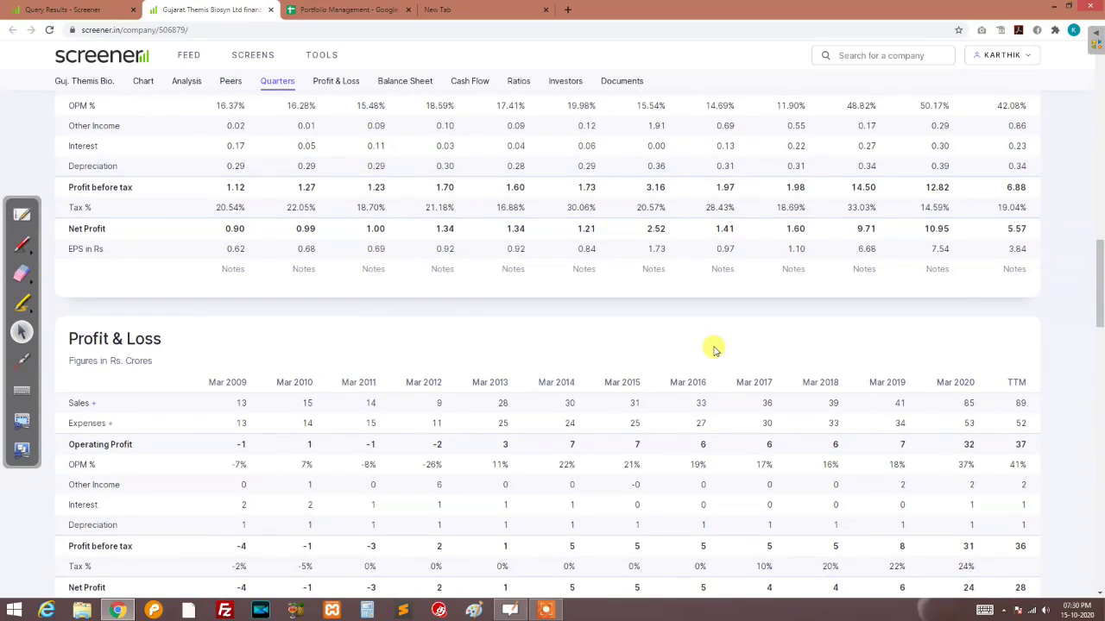
pyautogui.scroll(-2, 713, 350)
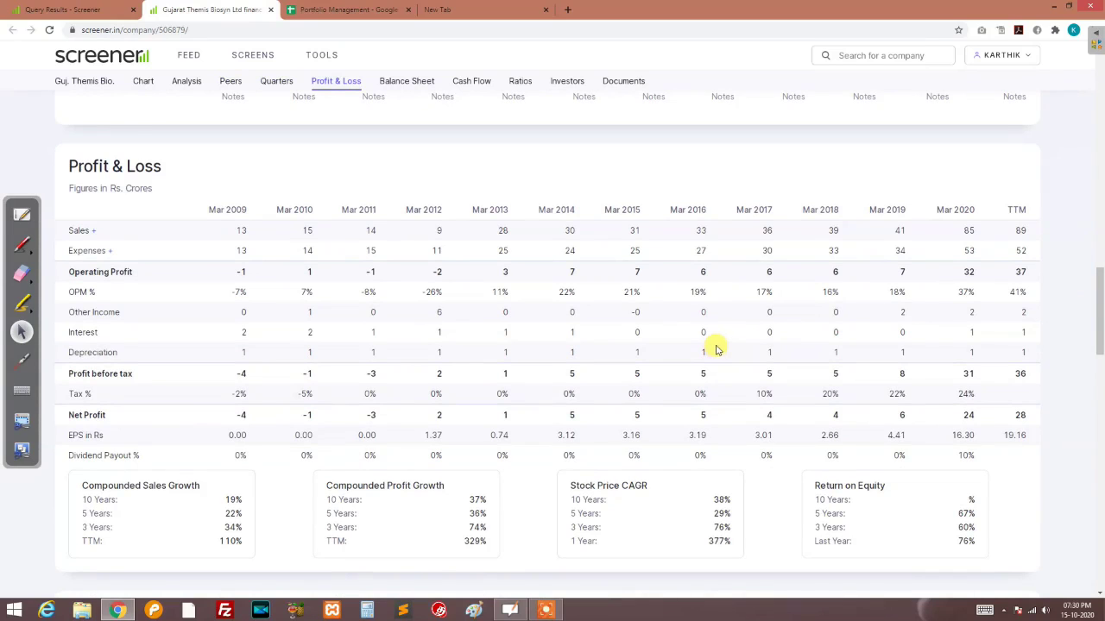
pyautogui.scroll(2, 492, 225)
pyautogui.scroll(3, 492, 224)
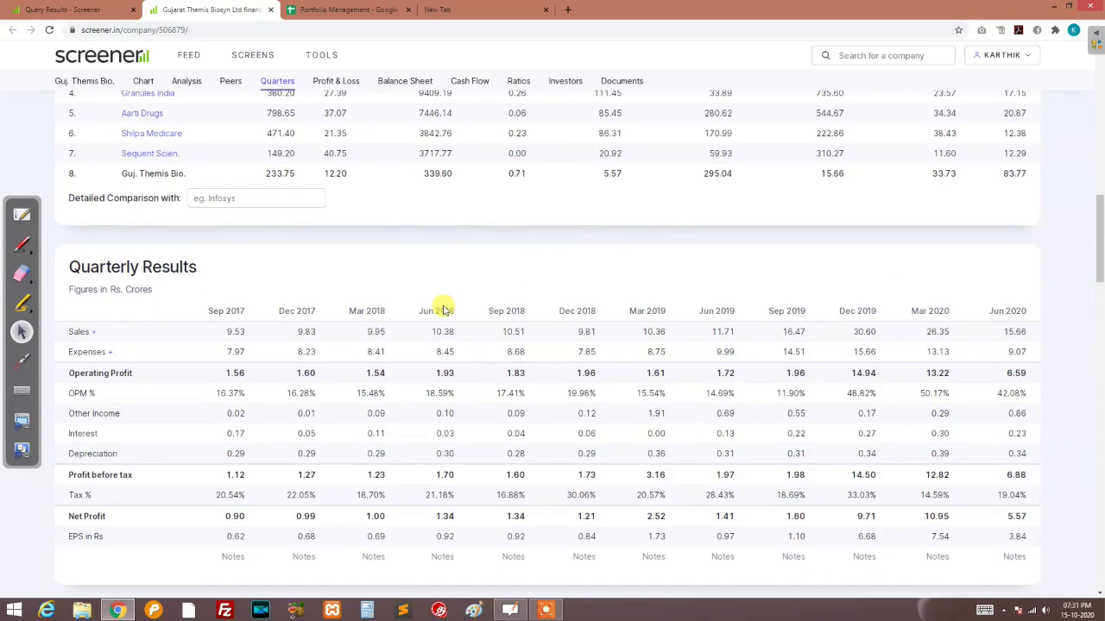
pyautogui.scroll(-4, 443, 309)
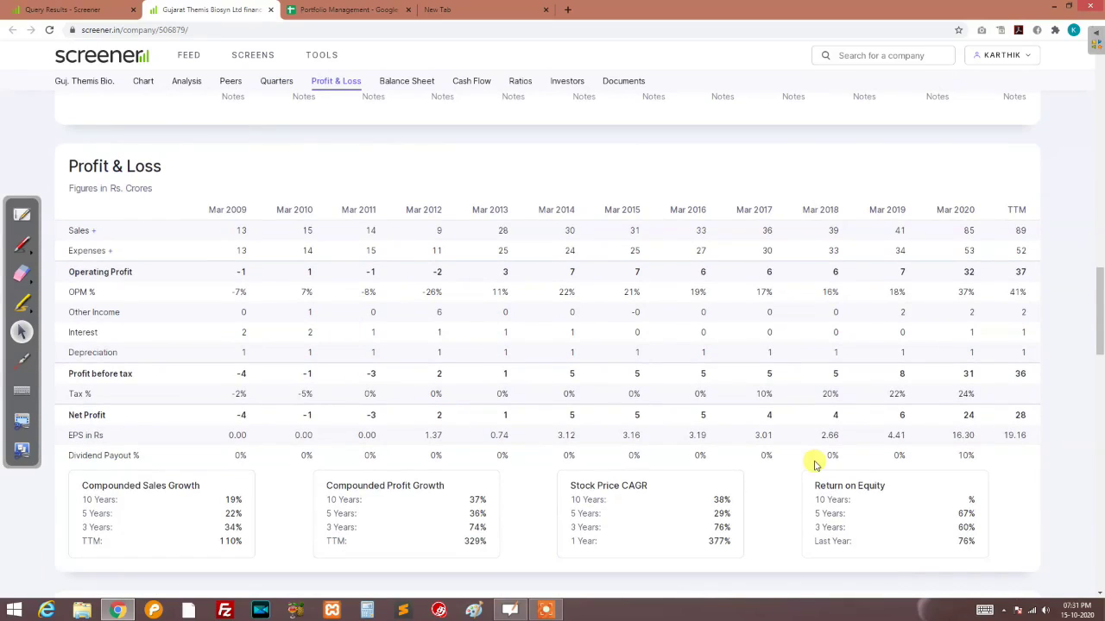
# Highlight the Mar 2020 and TTM values of EPS in Rs in the Profit & Loss table to examine them
pyautogui.scroll(-1, 815, 466)
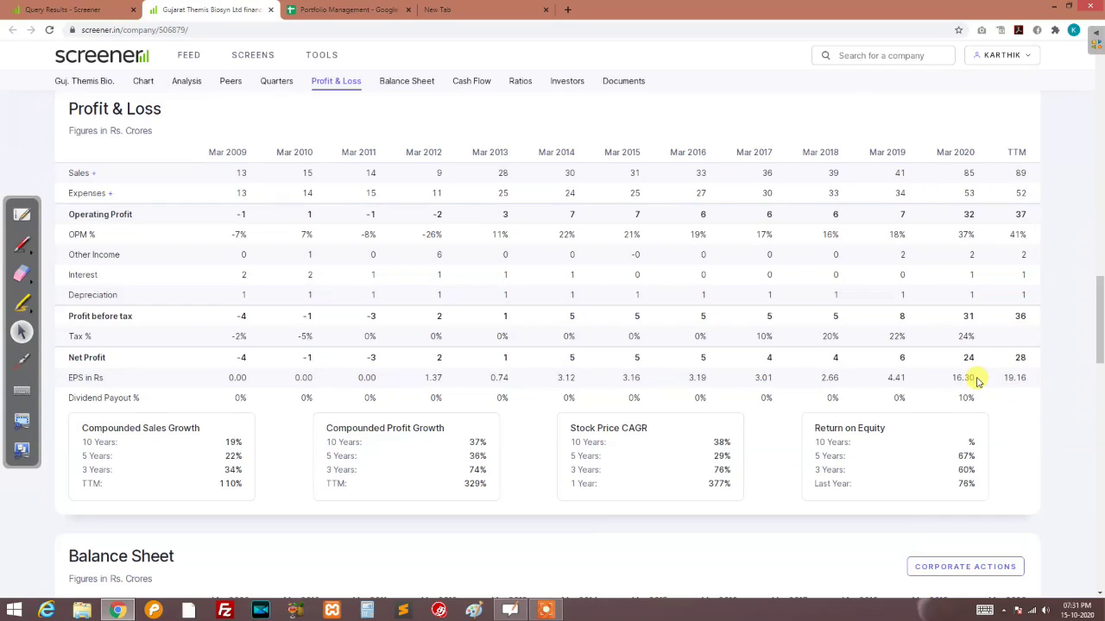
pyautogui.moveTo(978, 380); pyautogui.dragTo(959, 377)
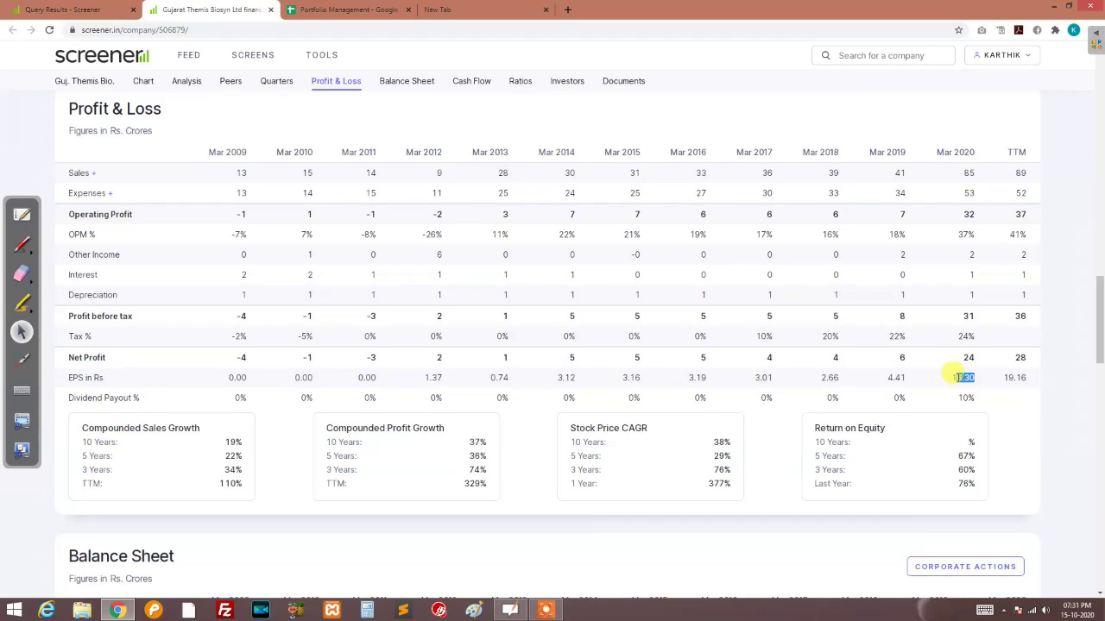
pyautogui.click(1002, 410)
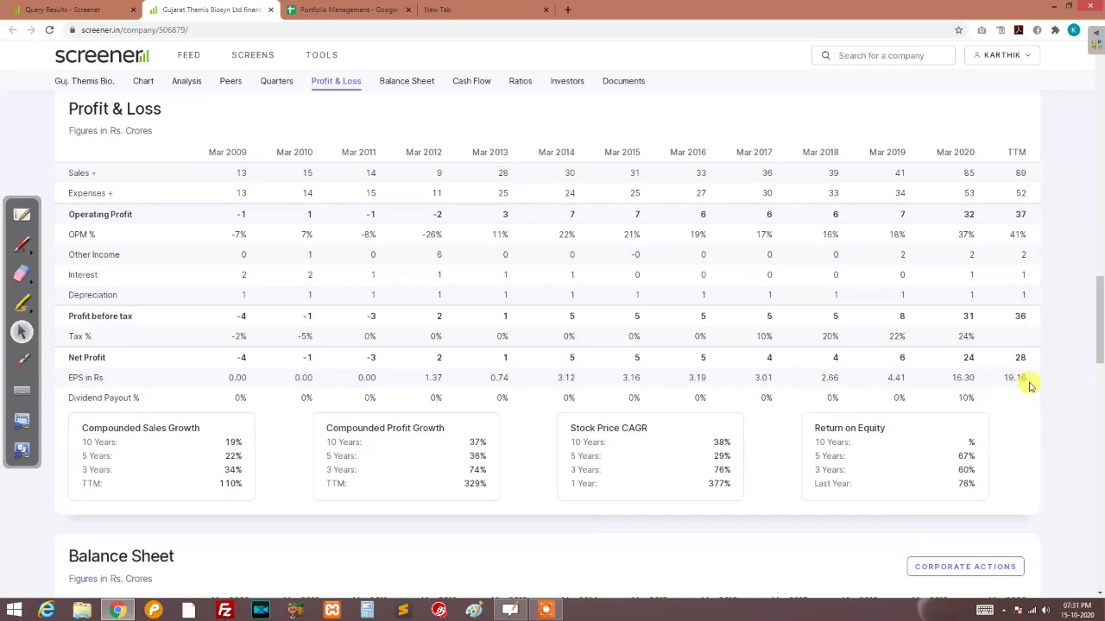
pyautogui.moveTo(1027, 378); pyautogui.dragTo(1006, 378)
pyautogui.click(1028, 406)
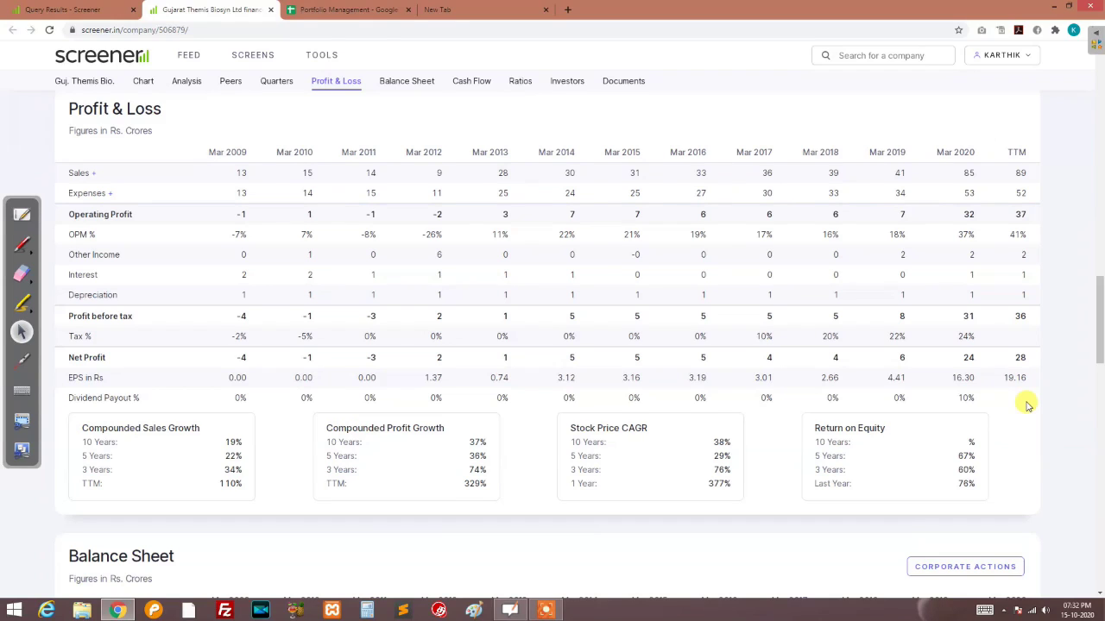
# Switch to the Portfolio Management spreadsheet in Google Sheets and open its EPS/PRICE Calculator sheet
pyautogui.click(385, 7)
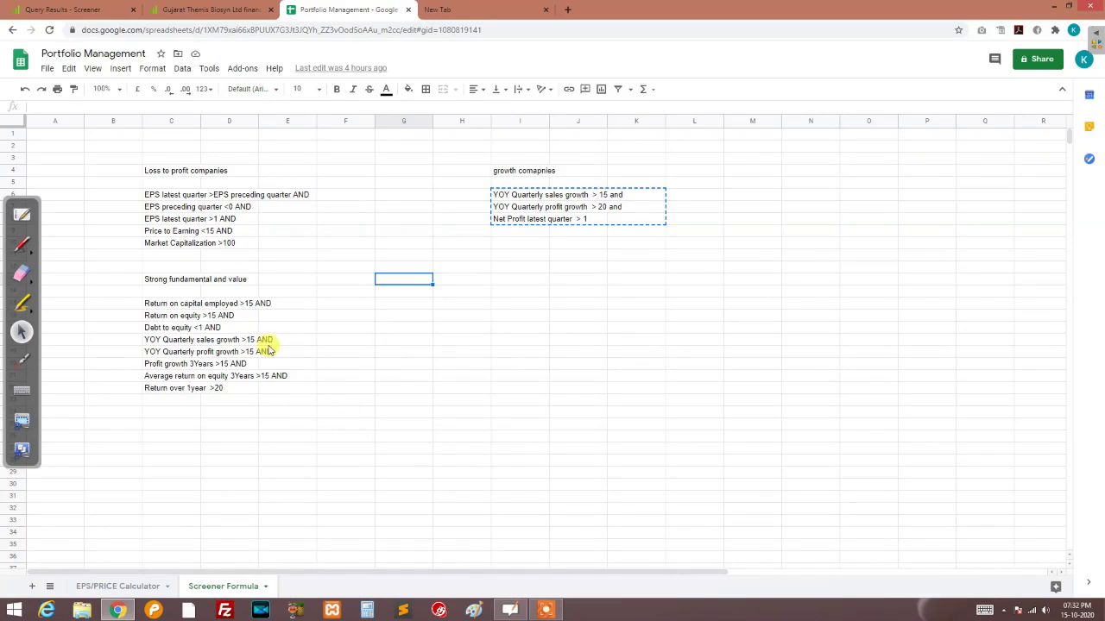
pyautogui.click(593, 234)
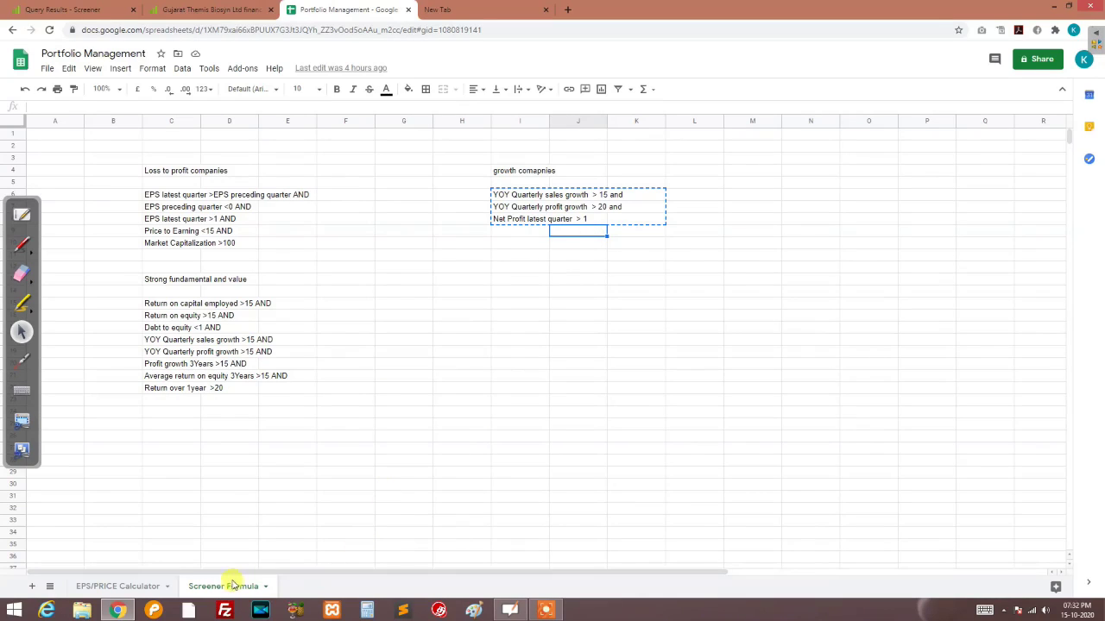
pyautogui.click(136, 589)
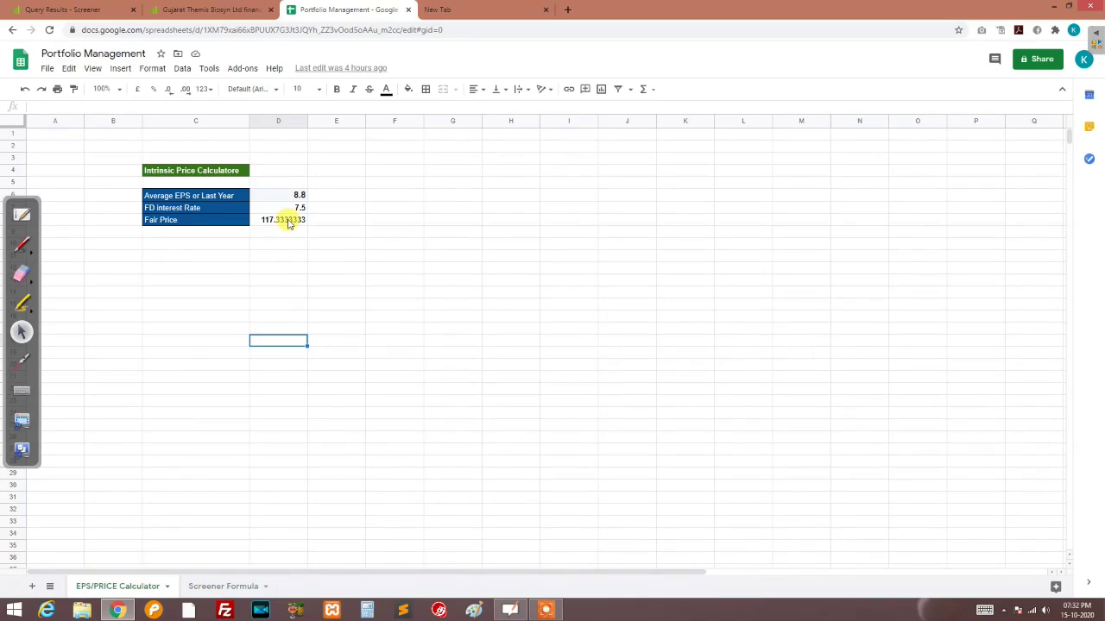
# Correct the spelling of the calculator heading in cell C4 to "Intrinsic Price Calculator"
pyautogui.click(238, 169)
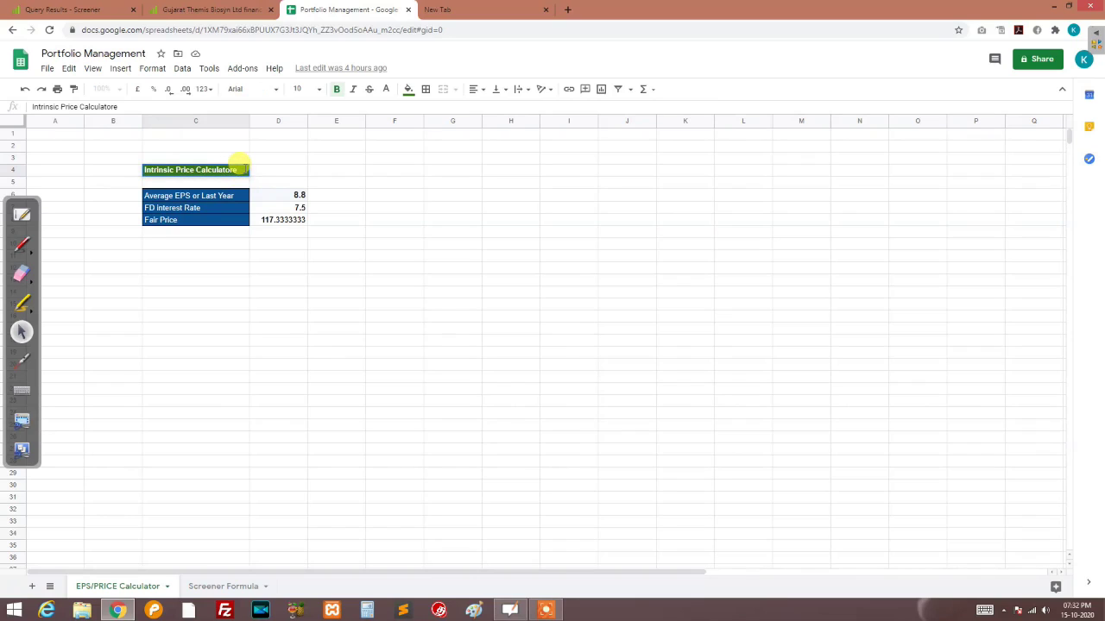
pyautogui.press('Return')
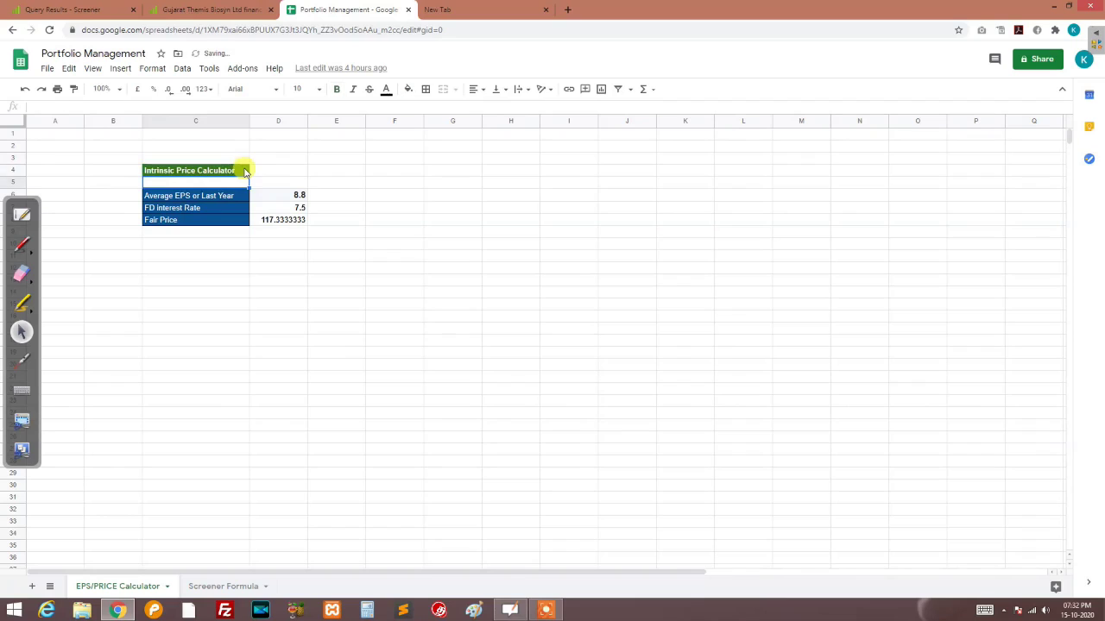
pyautogui.click(282, 269)
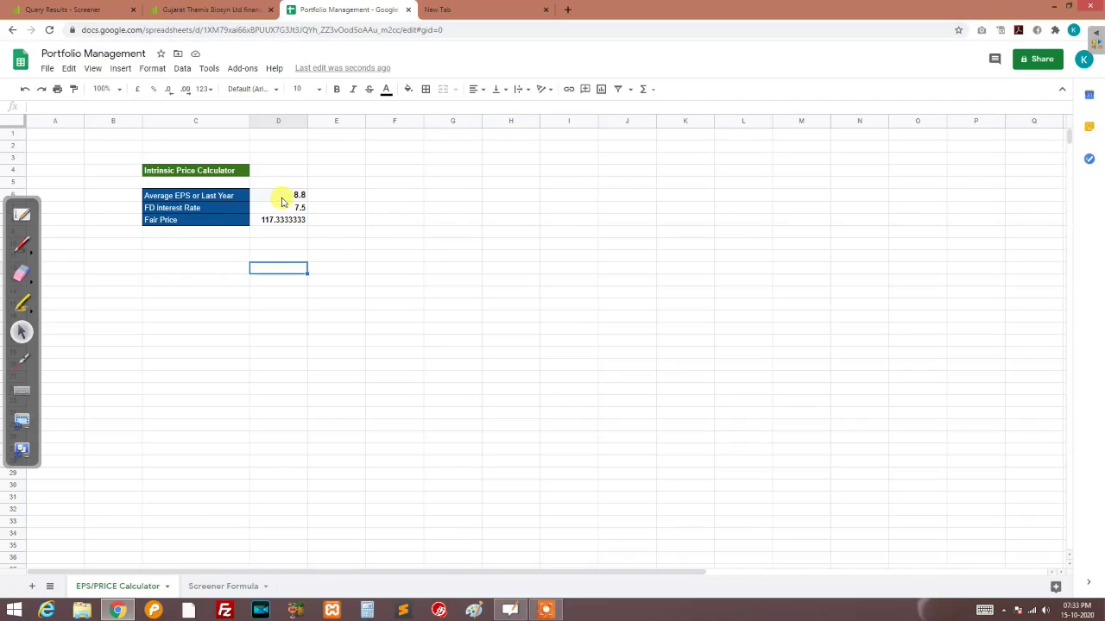
# Check the TTM EPS on the company's Screener page and set Average EPS or Last Year in the calculator to 19.16
pyautogui.click(230, 7)
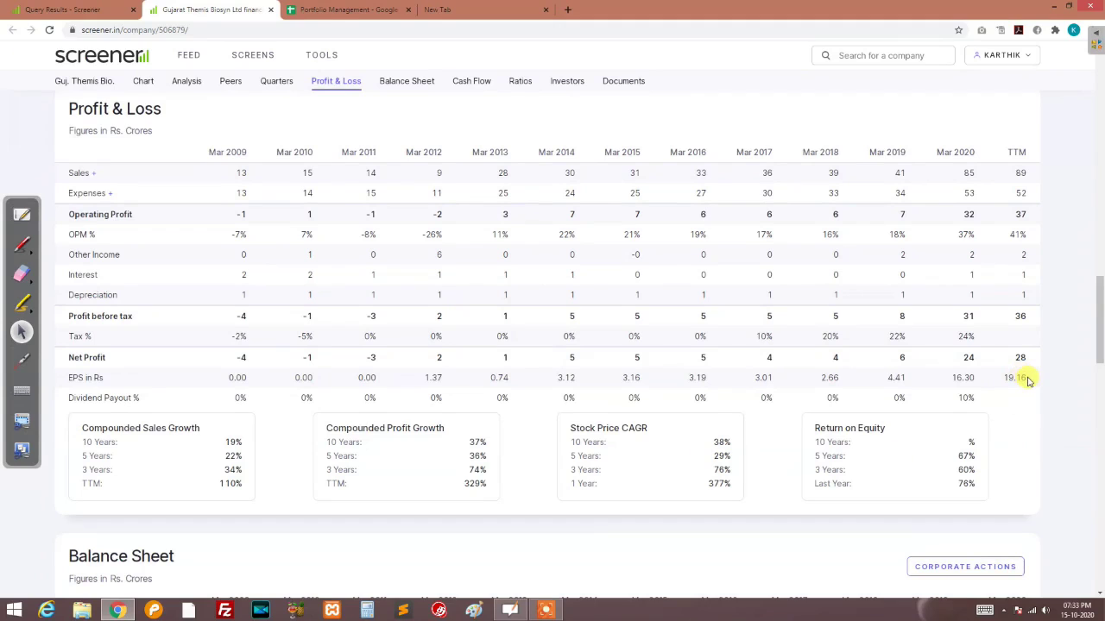
pyautogui.click(353, 10)
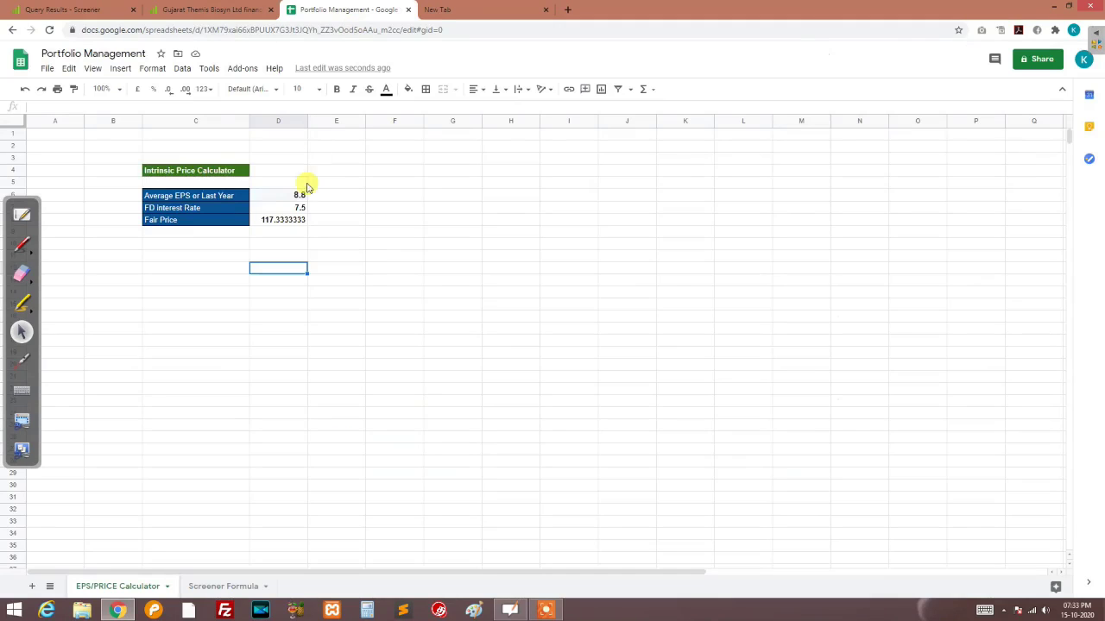
pyautogui.click(297, 196)
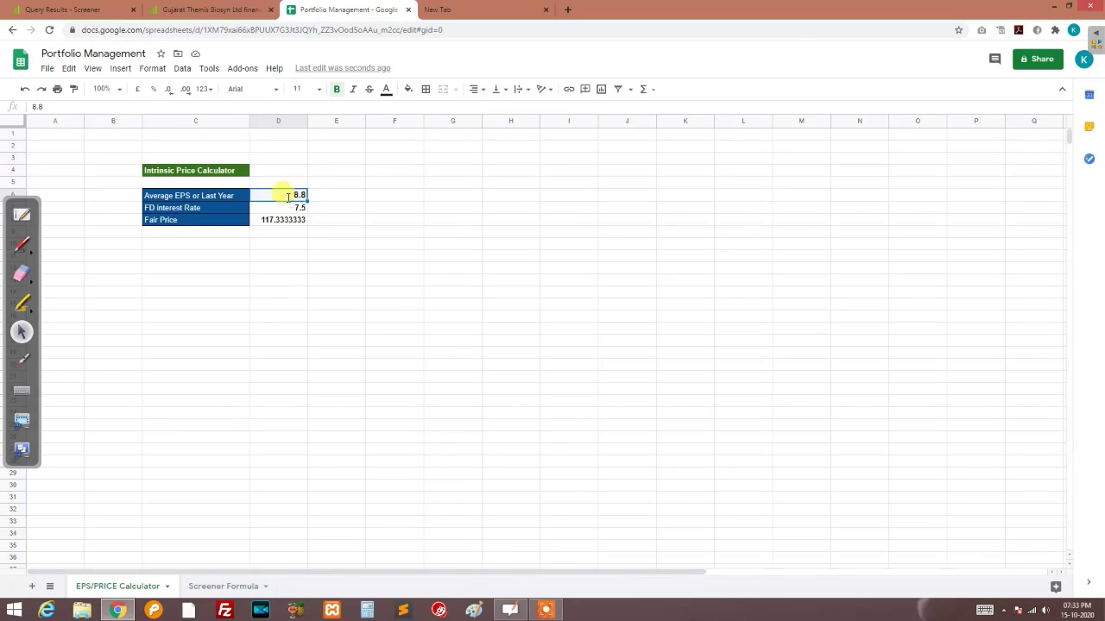
pyautogui.write('19.16')
pyautogui.press('Return')
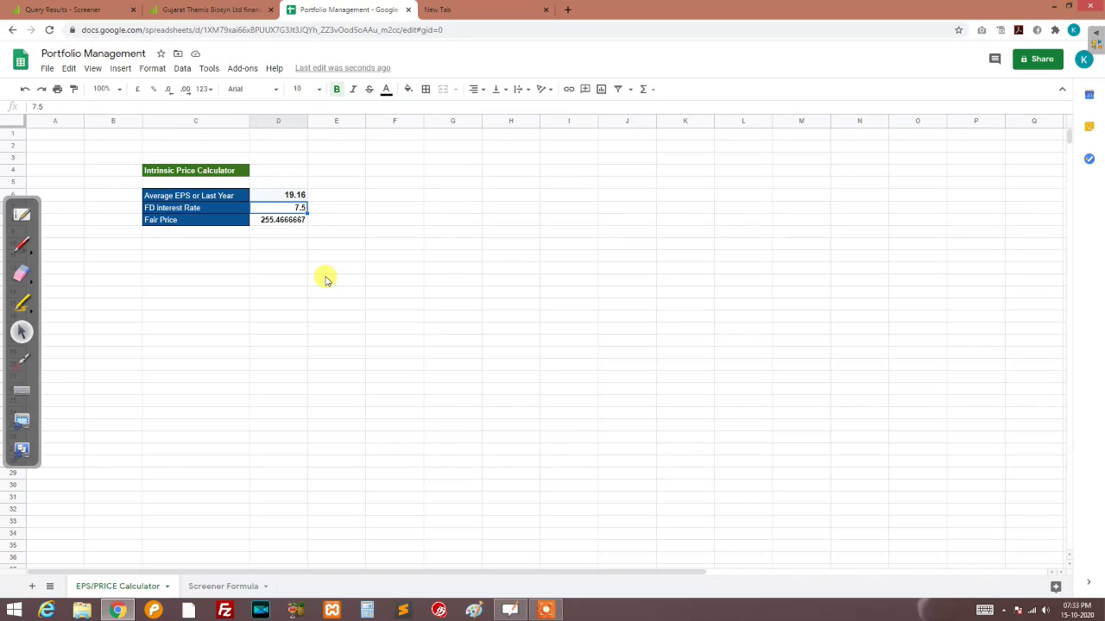
# Examine the Fair Price formula in the calculator together with the Average EPS and FD interest Rate values it uses
pyautogui.click(275, 221)
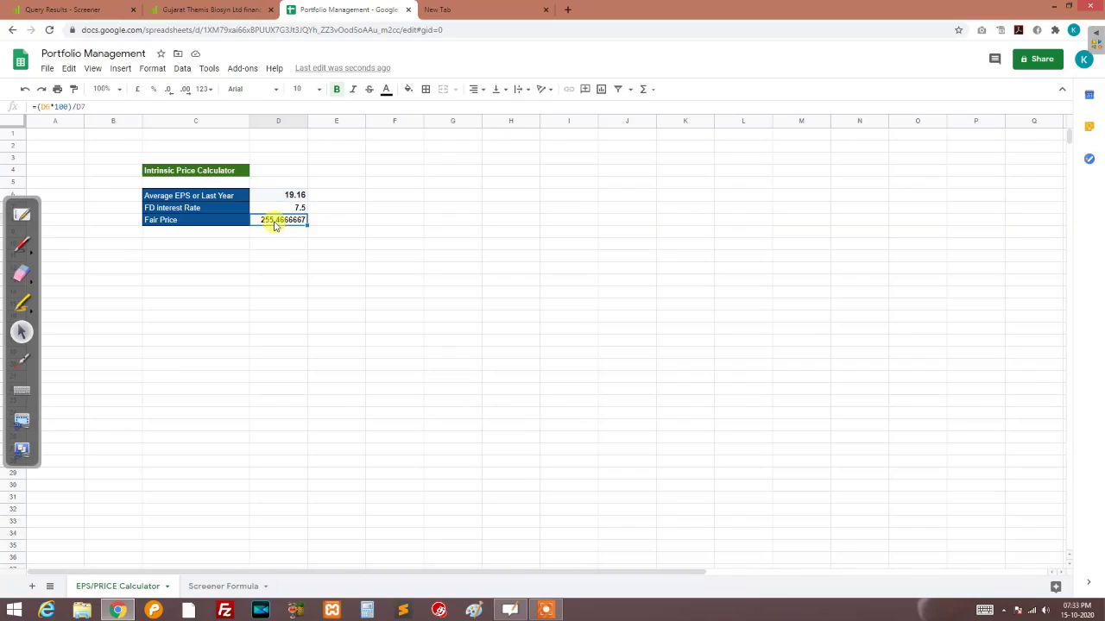
pyautogui.click(168, 220)
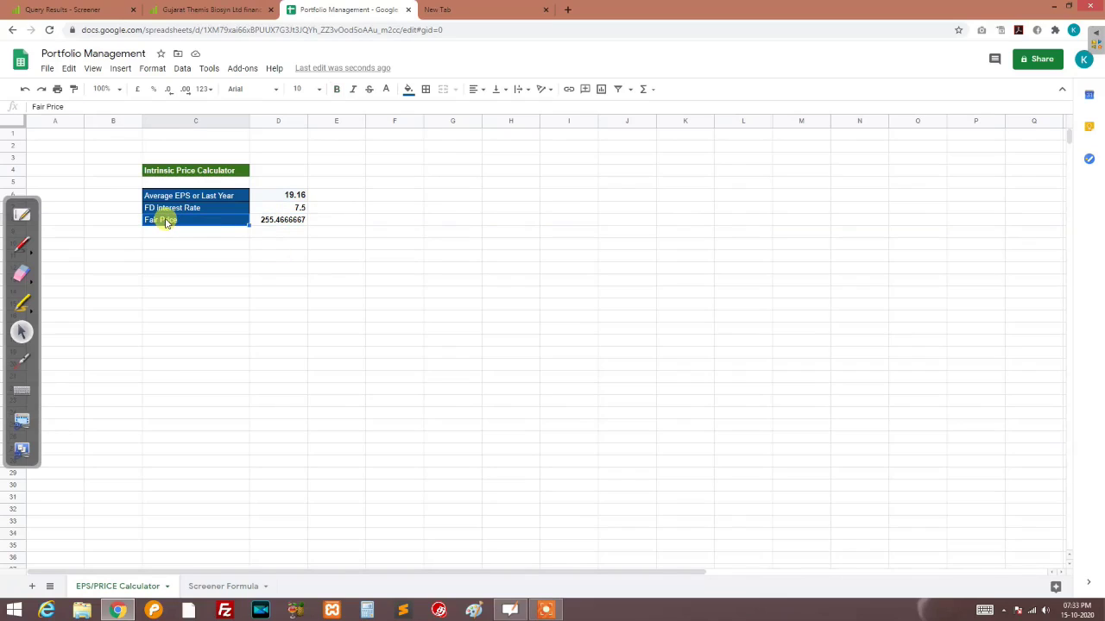
pyautogui.click(265, 222)
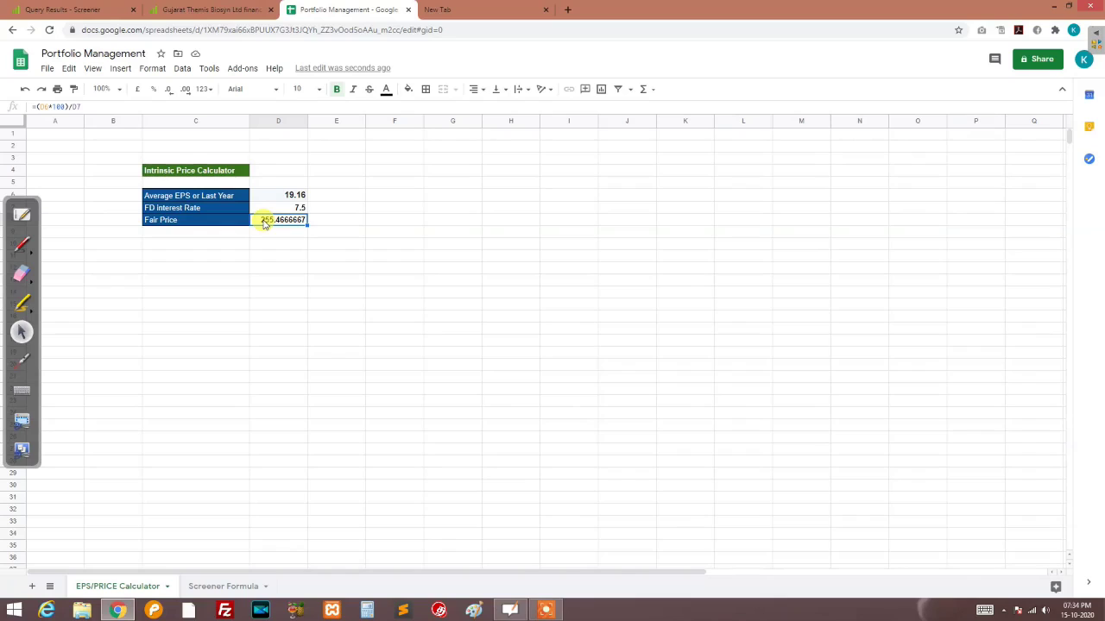
pyautogui.click(296, 198)
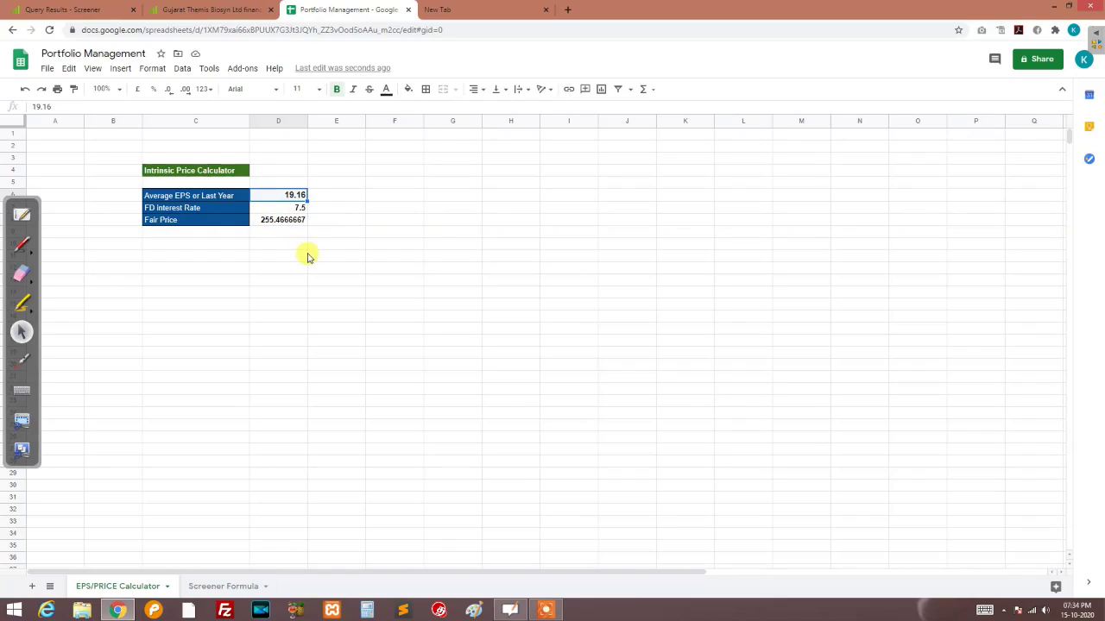
pyautogui.click(292, 212)
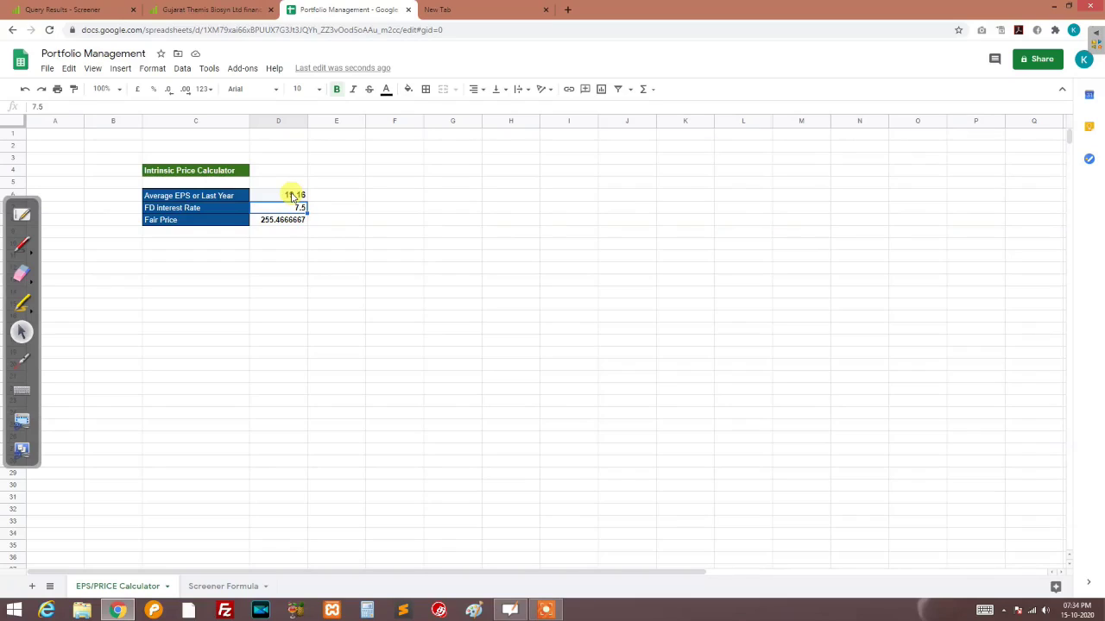
pyautogui.click(291, 196)
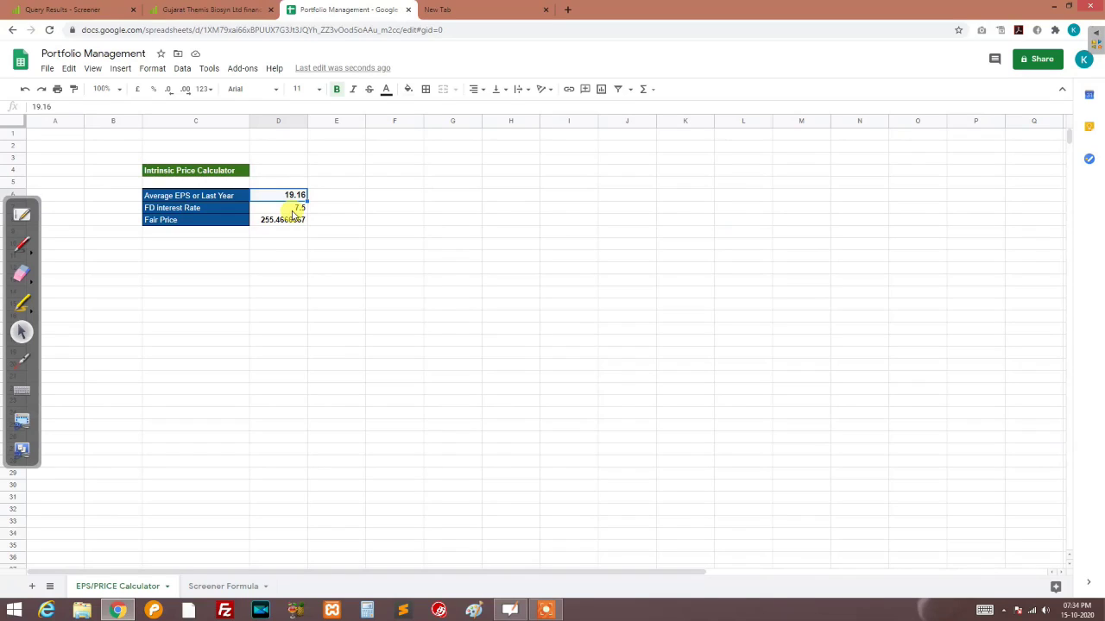
# Try FD interest Rate values of 10 and 20 in the calculator and set the rate back to 7.5
pyautogui.click(293, 211)
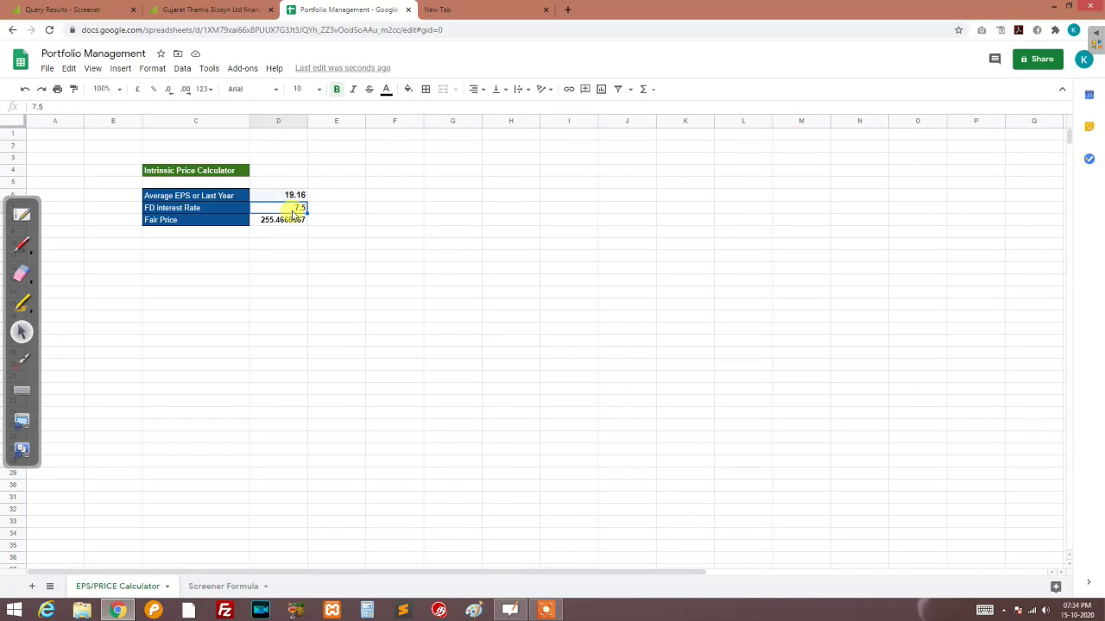
pyautogui.write('10')
pyautogui.press('Return')
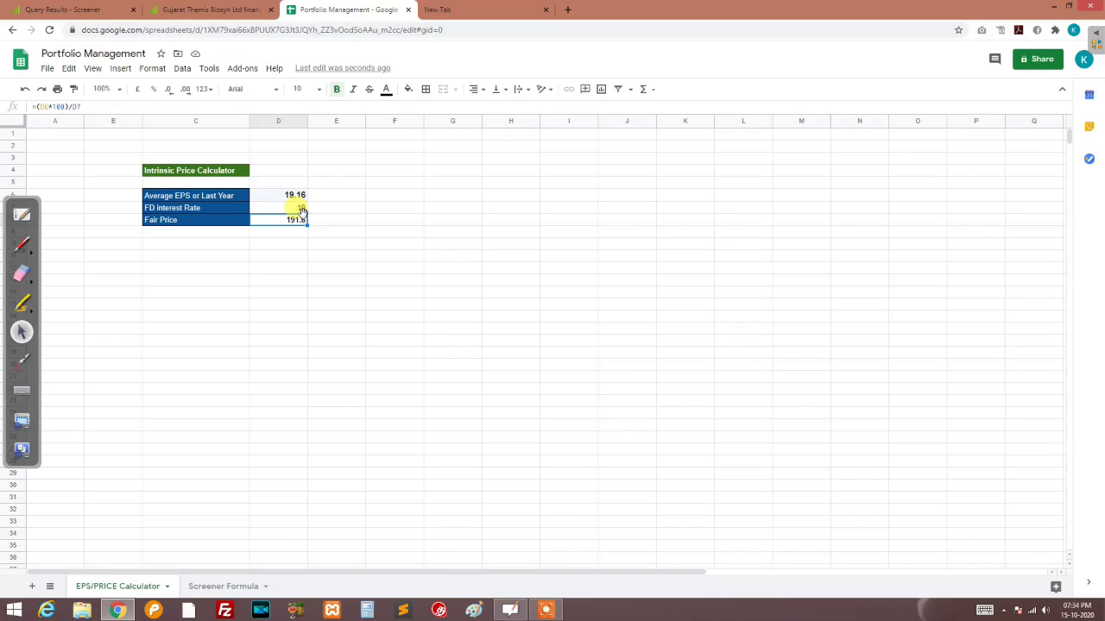
pyautogui.click(301, 211)
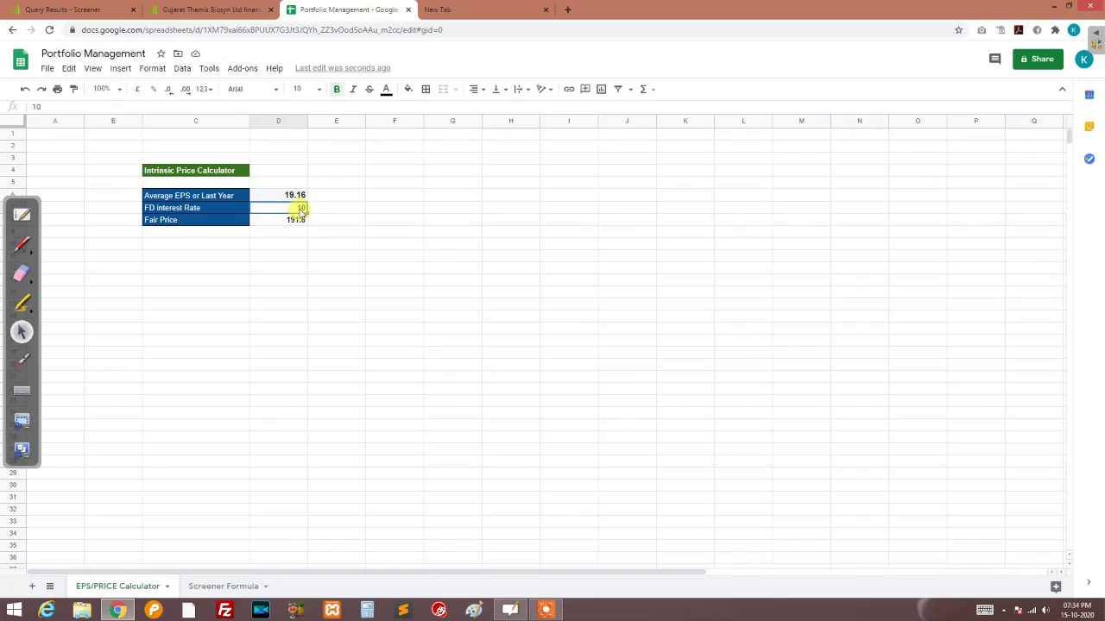
pyautogui.write('20')
pyautogui.press('Return')
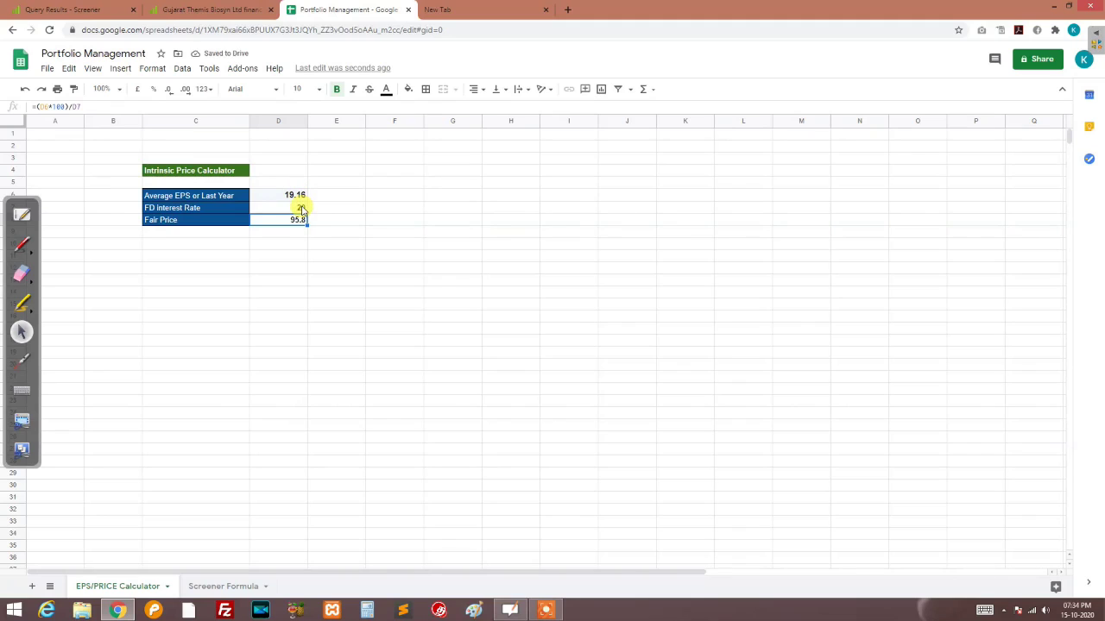
pyautogui.click(302, 209)
pyautogui.write('7.5')
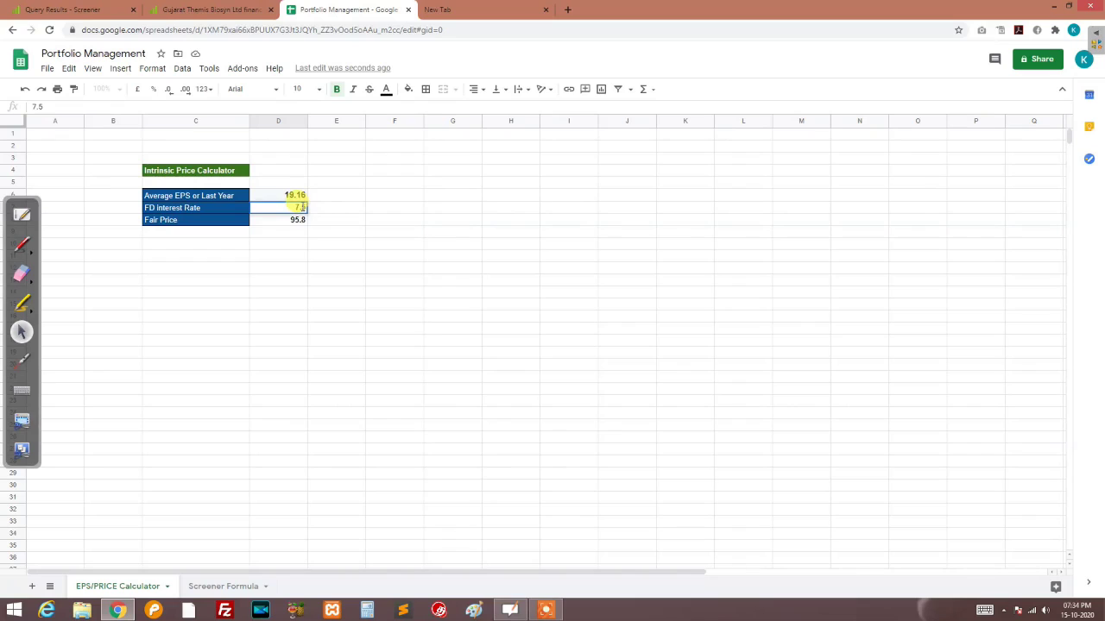
pyautogui.press('Return')
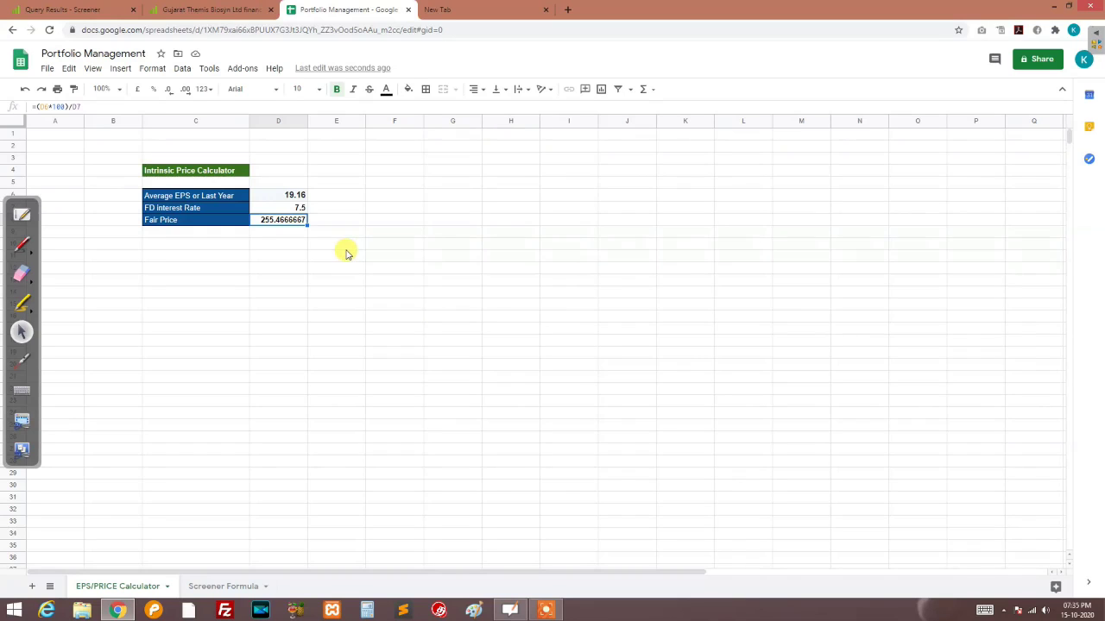
# Compare the Current Price of Gujarat Themis Biosyn Ltd on Screener with the Fair Price in the Google Sheets calculator
pyautogui.click(201, 9)
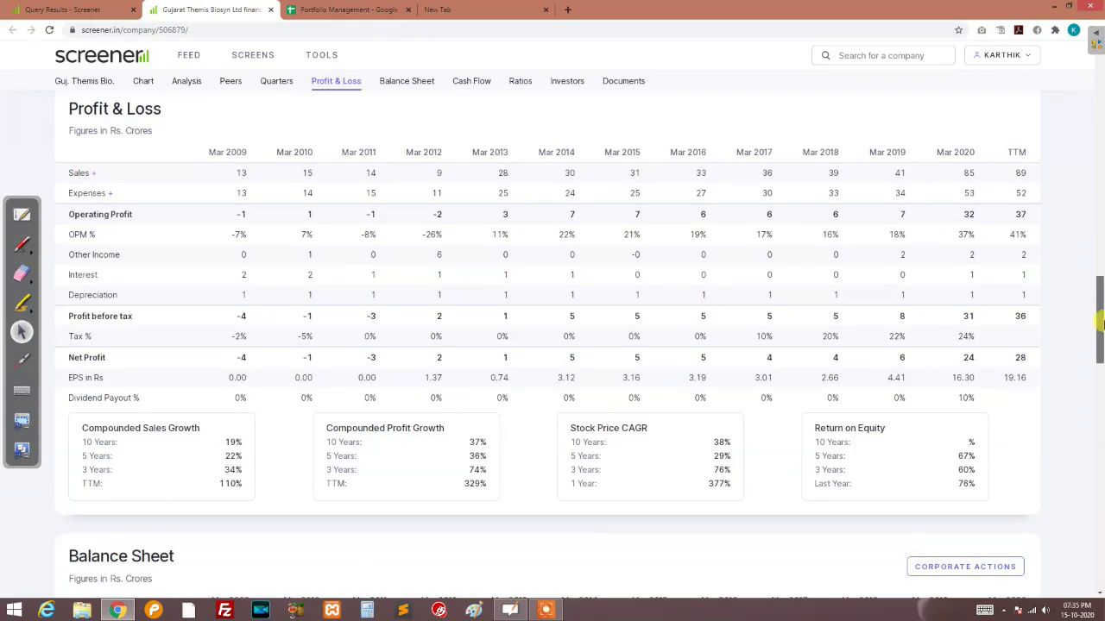
pyautogui.scroll(15, 354, 239)
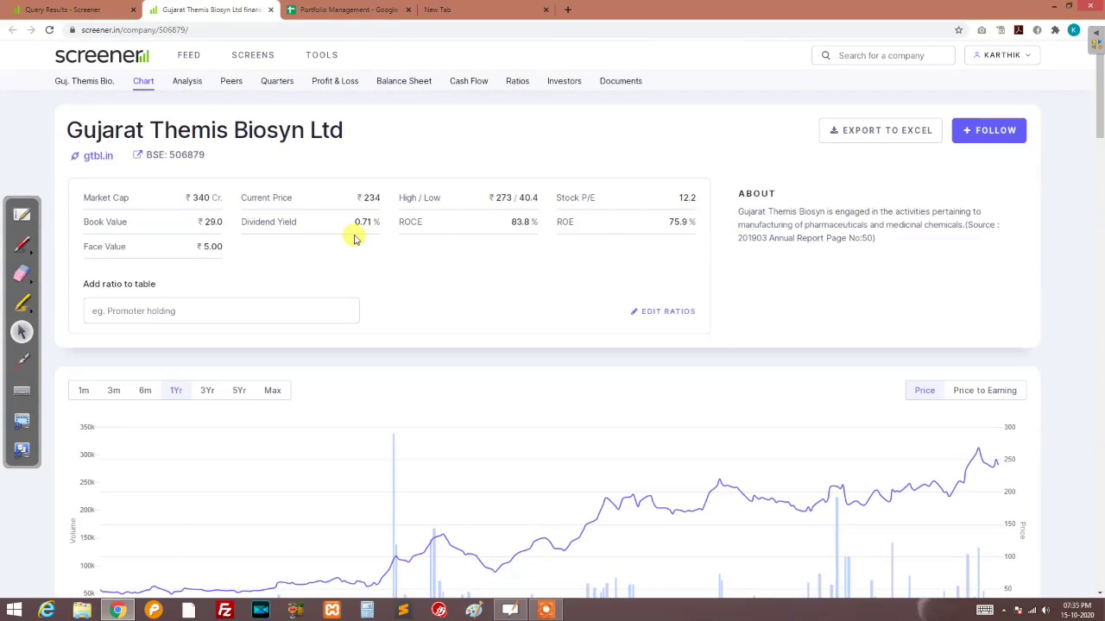
pyautogui.doubleClick(369, 197)
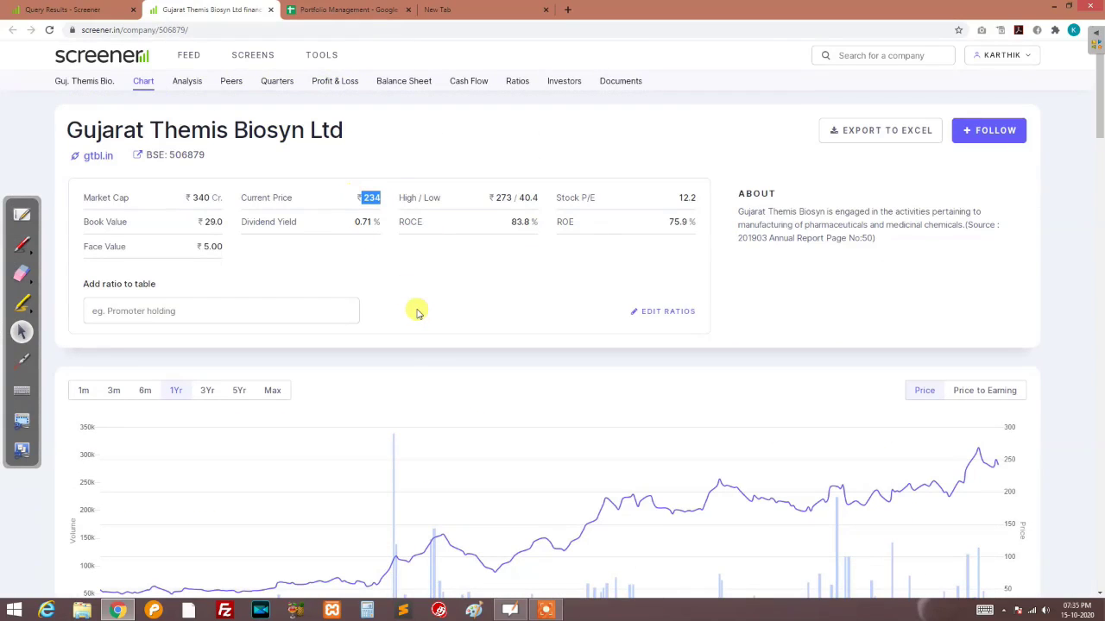
pyautogui.click(349, 9)
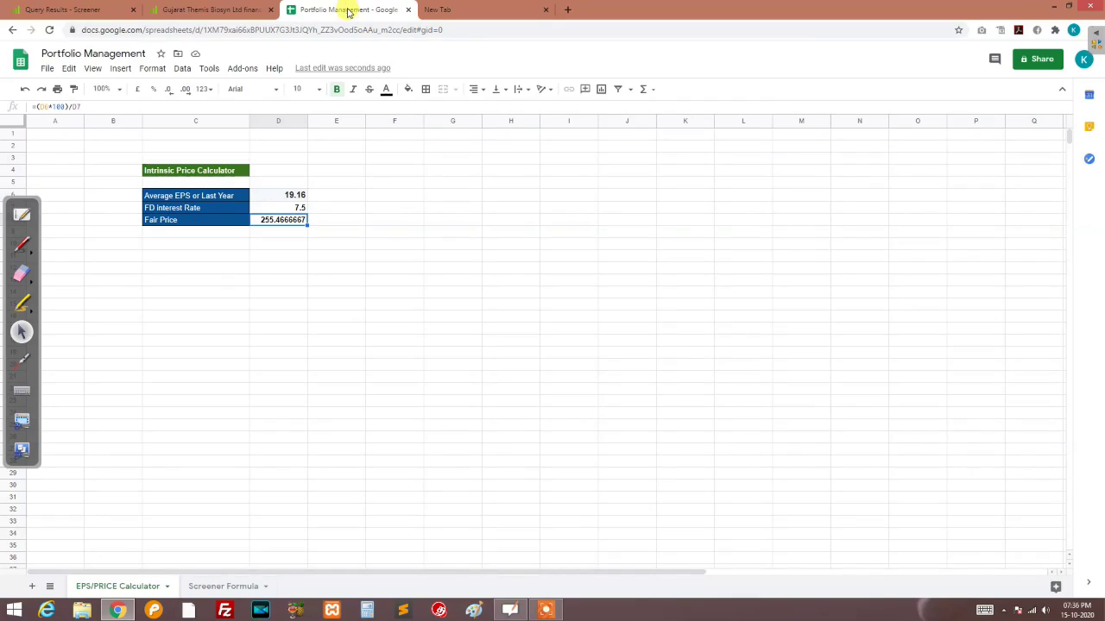
pyautogui.click(252, 9)
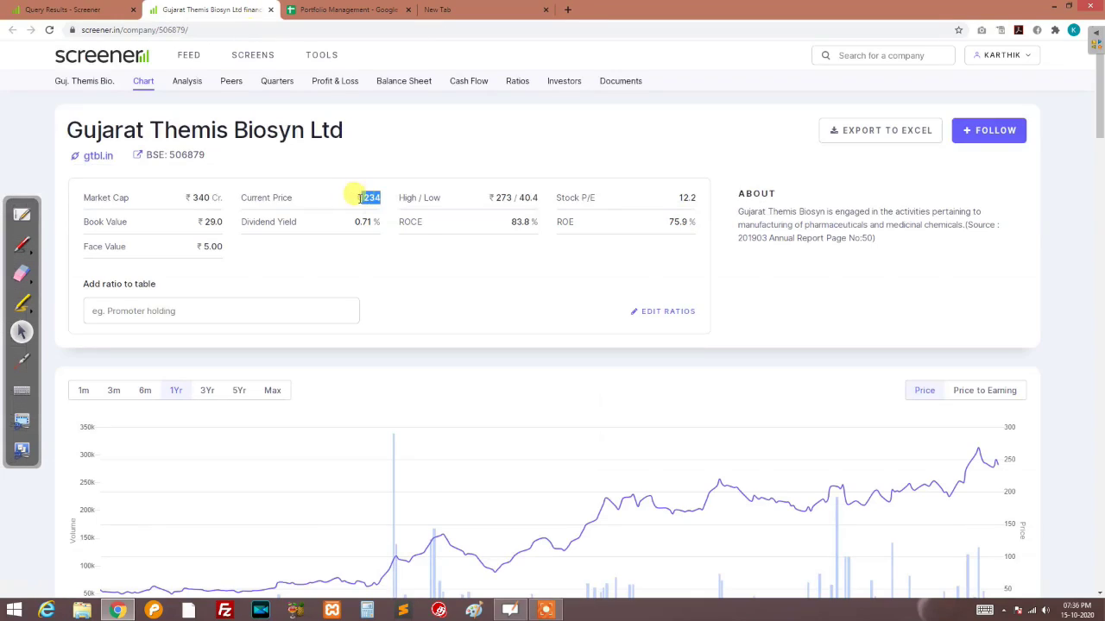
pyautogui.click(341, 9)
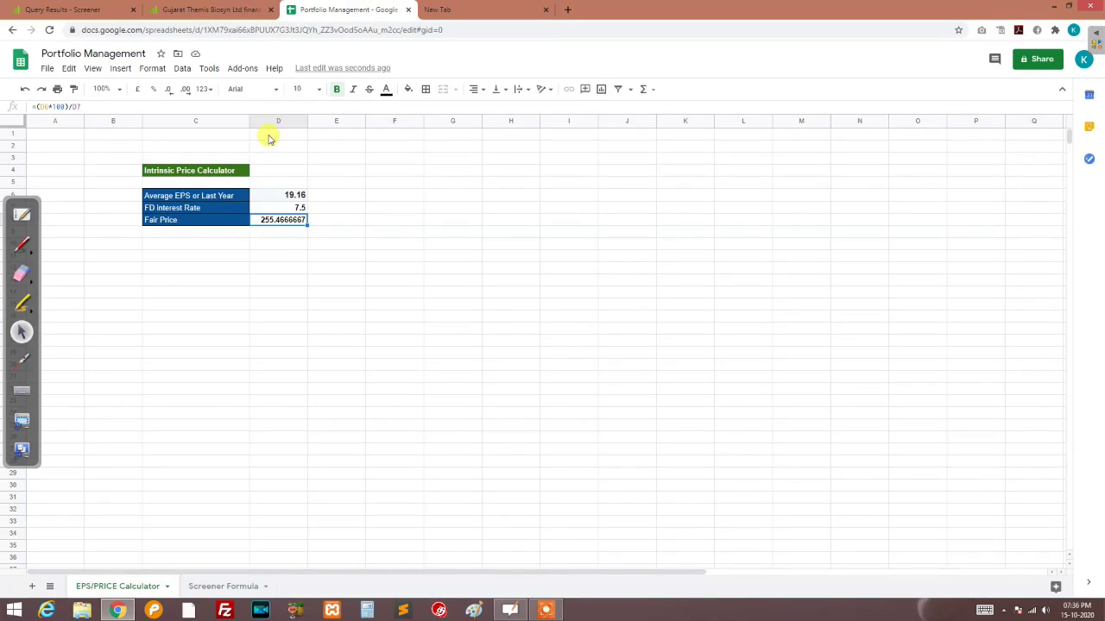
pyautogui.click(238, 9)
pyautogui.click(388, 204)
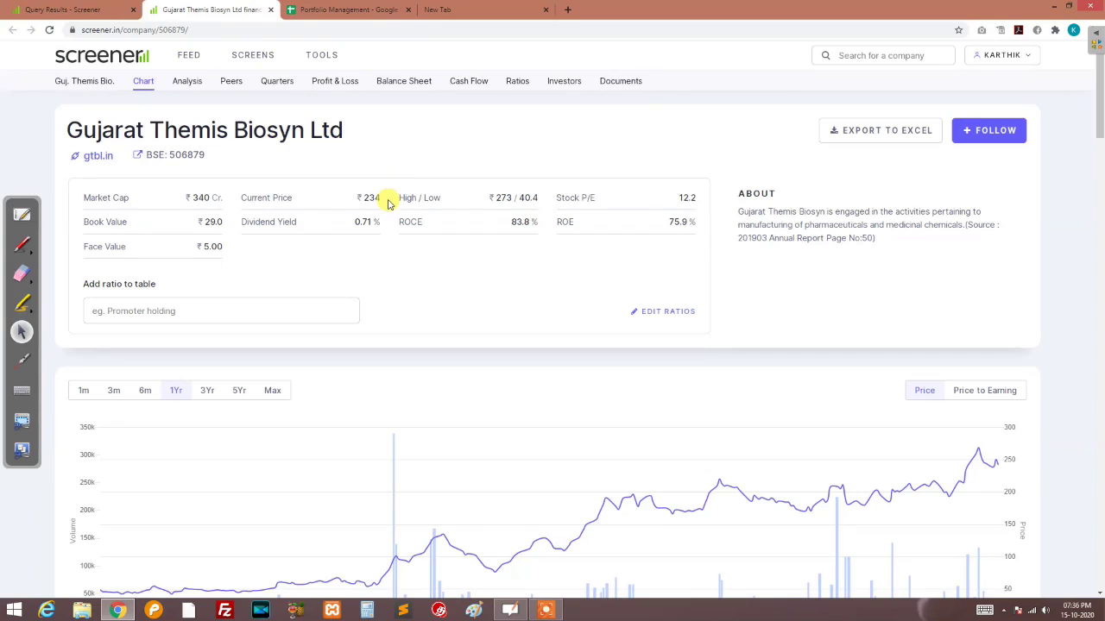
pyautogui.click(332, 9)
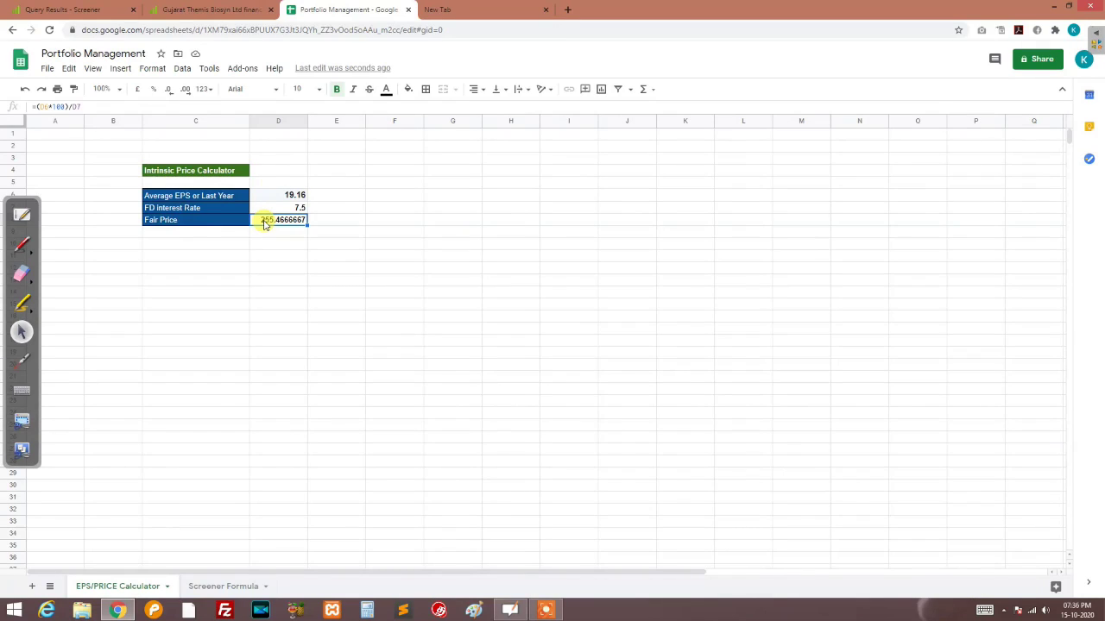
# Review the price chart, Quarterly Results and Profit & Loss figures of Gujarat Themis Biosyn Ltd on its Screener page
pyautogui.click(236, 8)
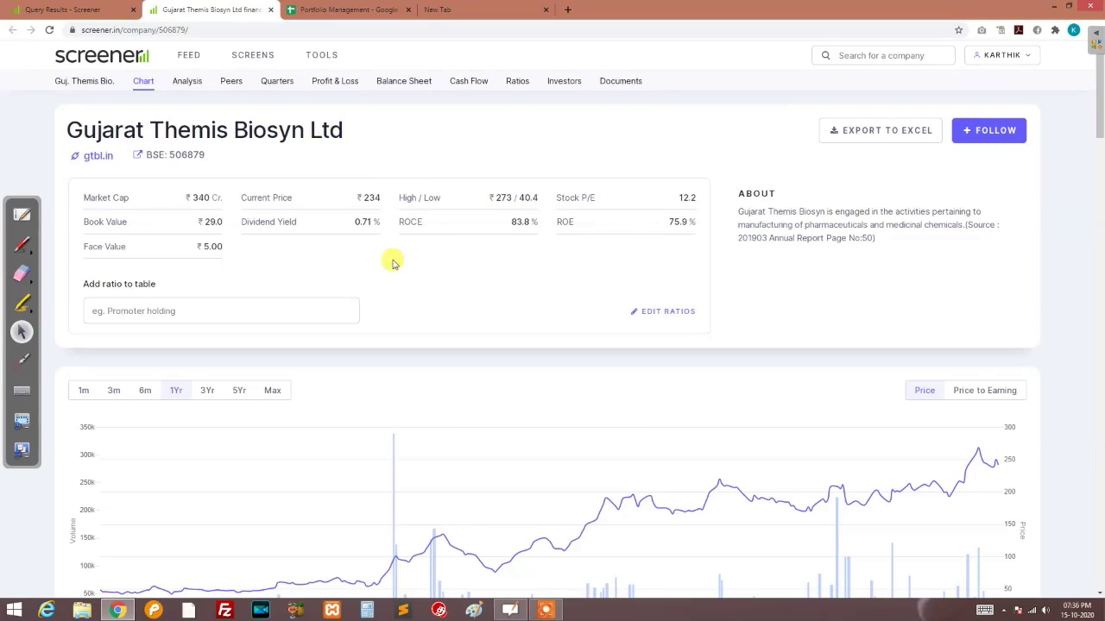
pyautogui.scroll(-2, 467, 297)
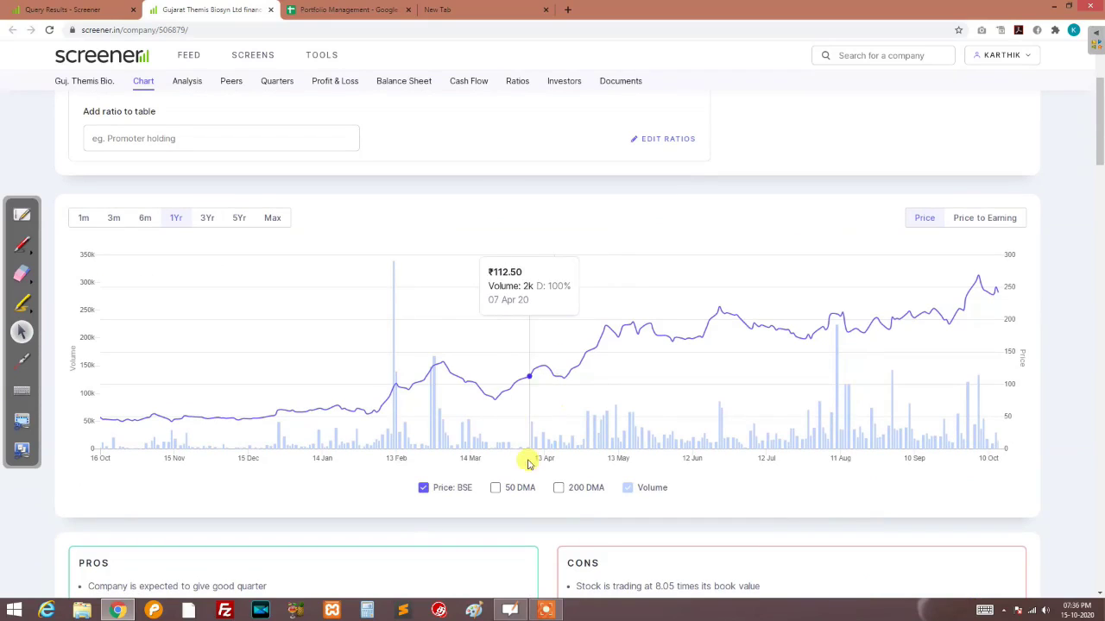
pyautogui.scroll(-1, 528, 448)
pyautogui.scroll(-15, 528, 449)
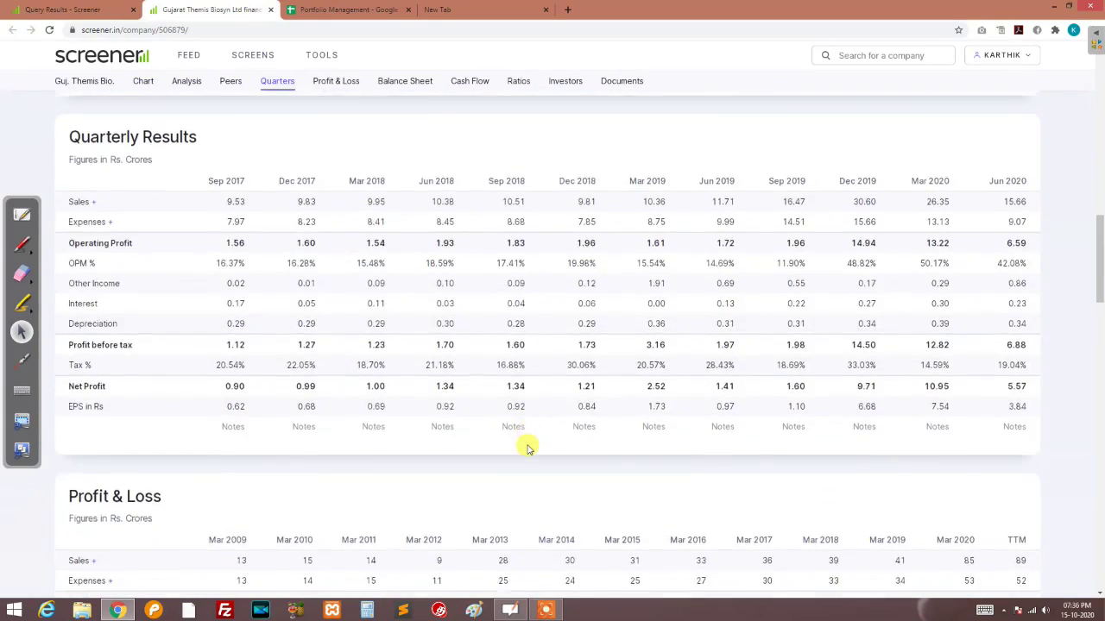
pyautogui.scroll(-3, 528, 449)
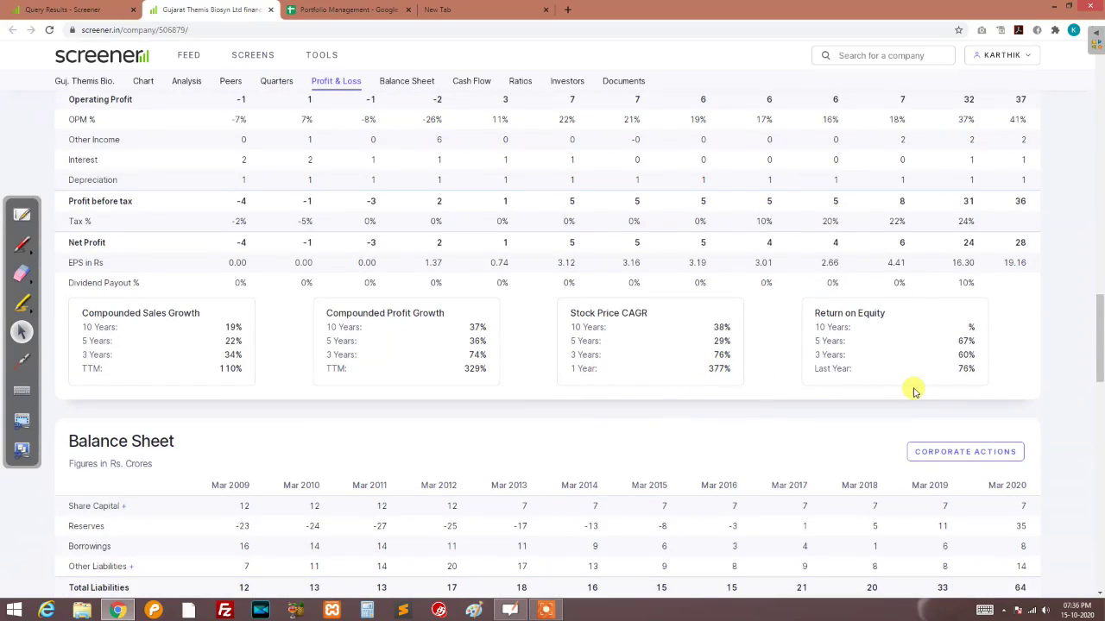
pyautogui.moveTo(1099, 319); pyautogui.dragTo(1100, 101)
pyautogui.scroll(-1, 1035, 308)
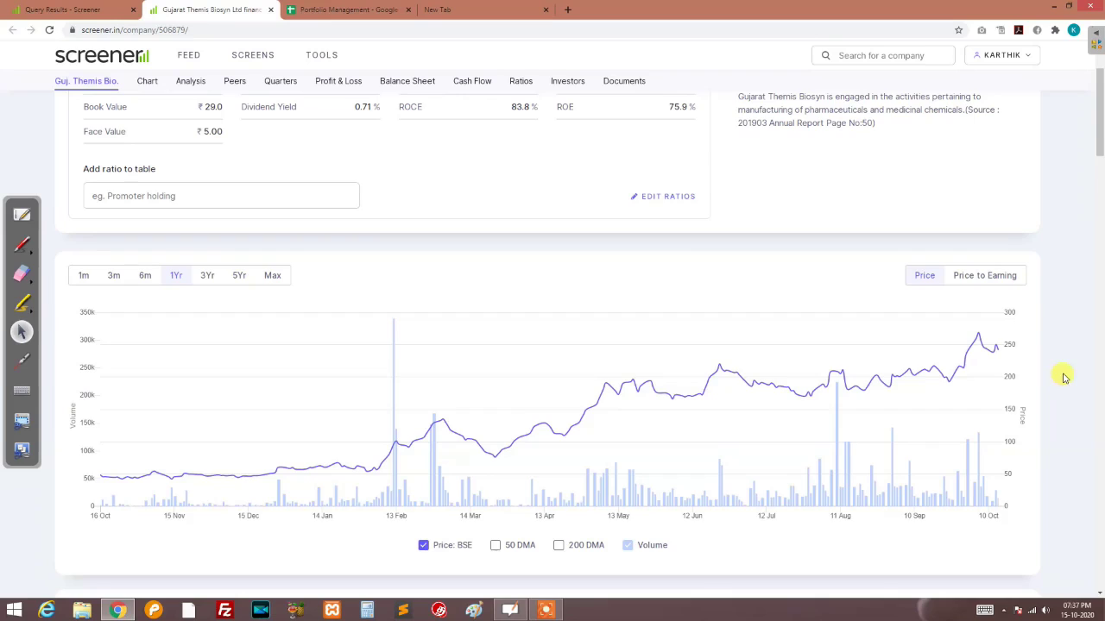
pyautogui.scroll(2, 1064, 377)
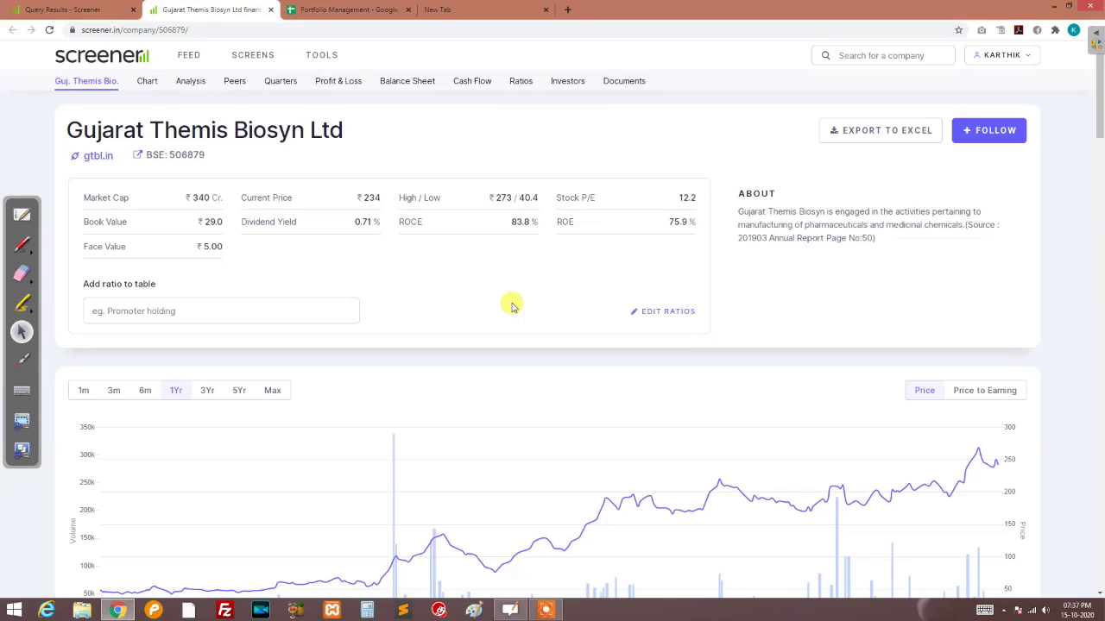
# Switch to the Investing.com website and open its Portfolio page
pyautogui.hotkey('ctrl', '4')
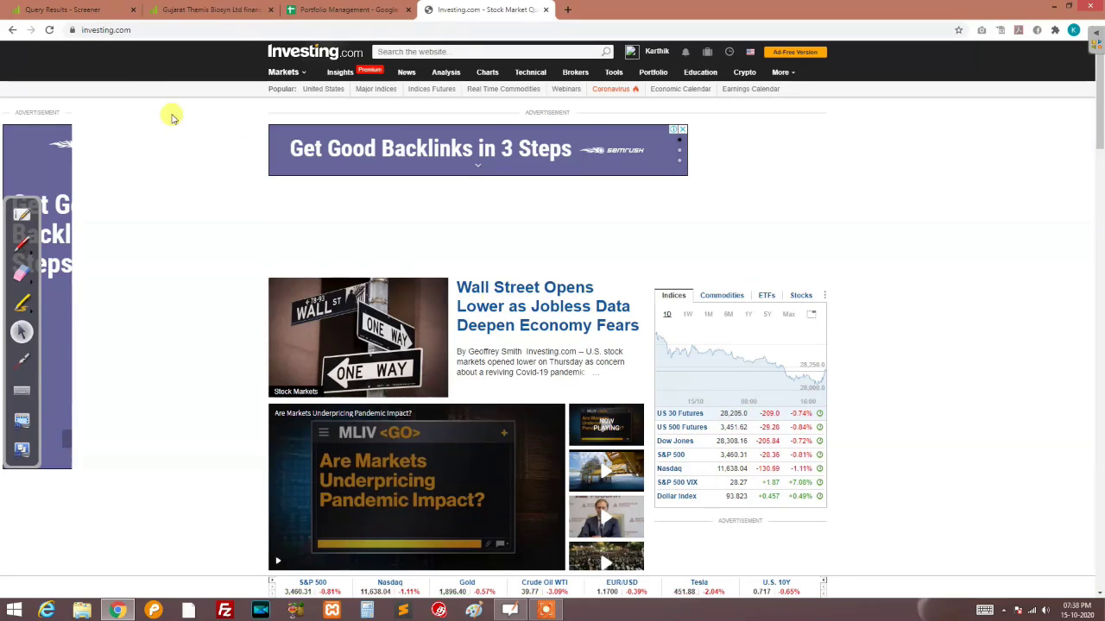
pyautogui.click(138, 30)
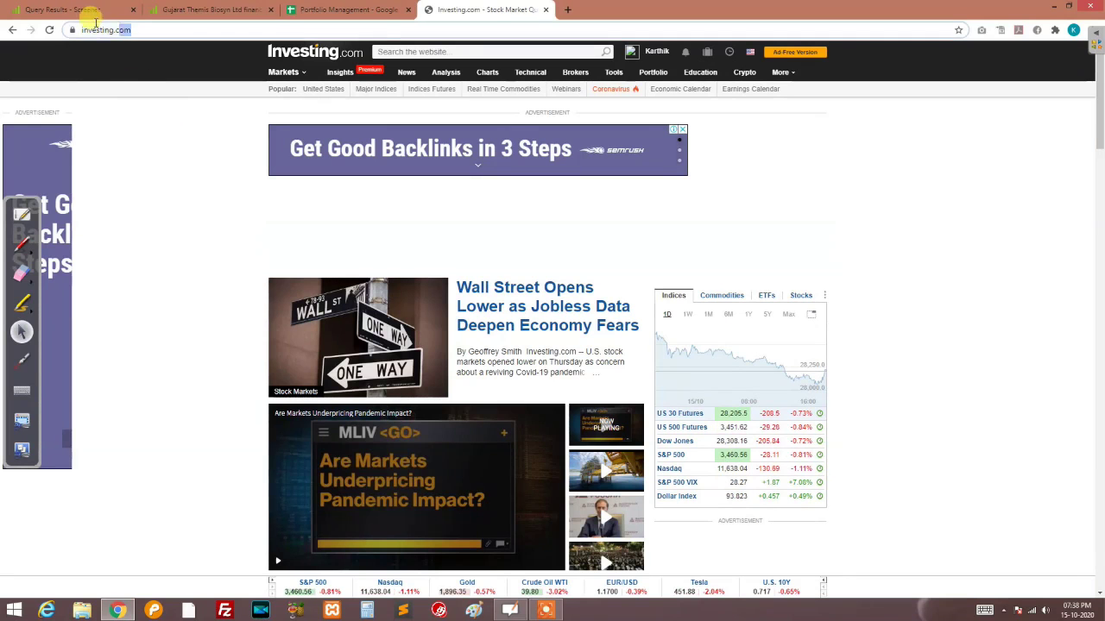
pyautogui.click(173, 28)
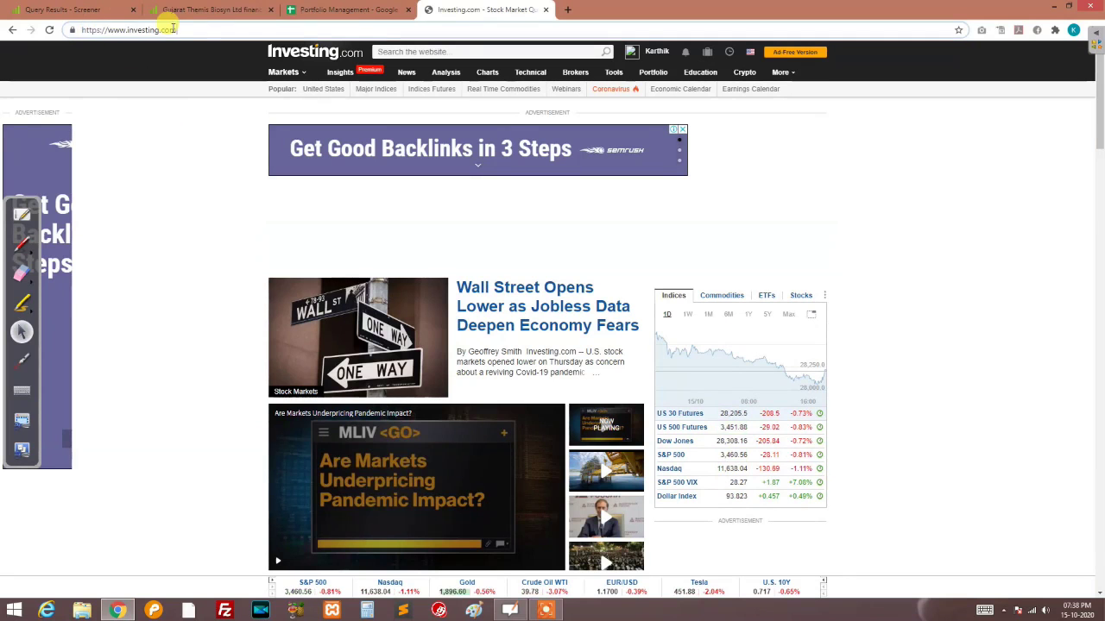
pyautogui.click(209, 56)
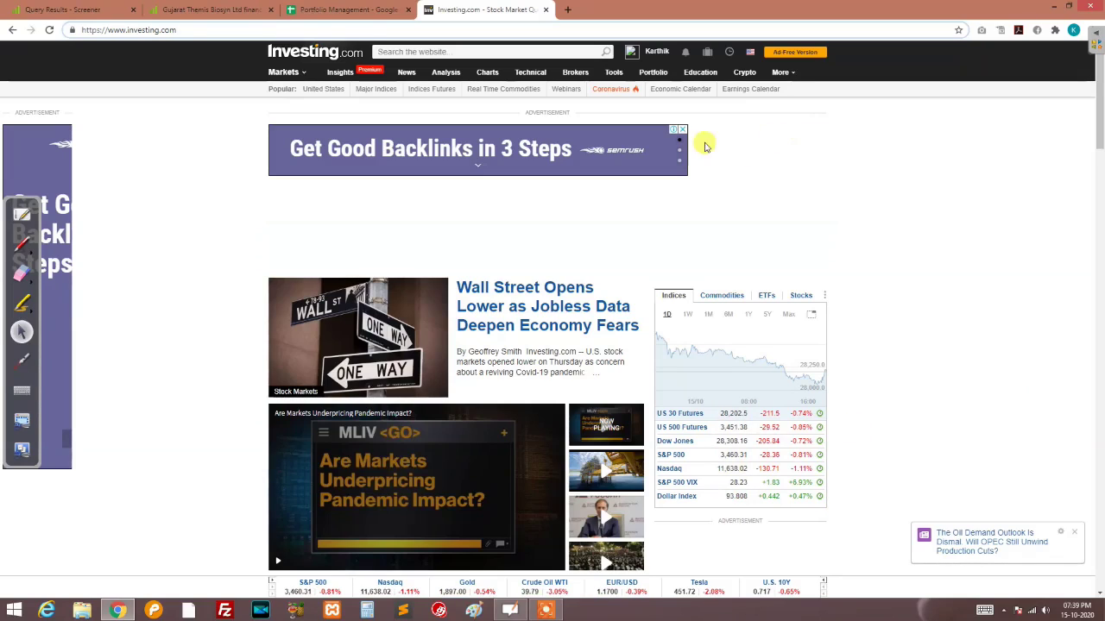
pyautogui.click(659, 74)
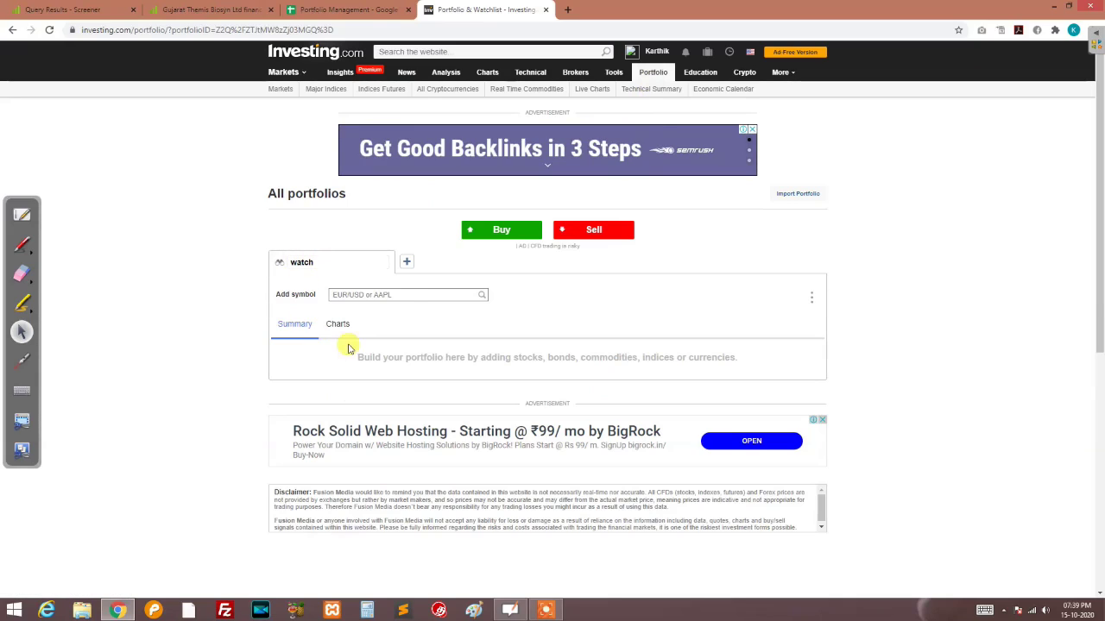
# Create a new Holdings portfolio named "my portfolio" on Investing.com
pyautogui.click(406, 262)
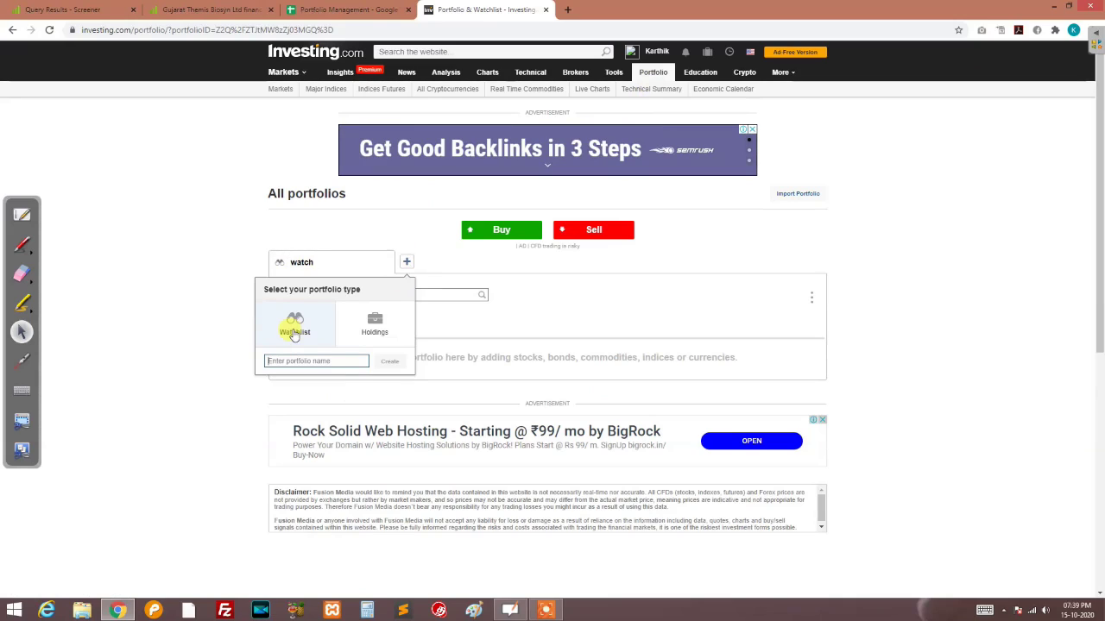
pyautogui.click(380, 326)
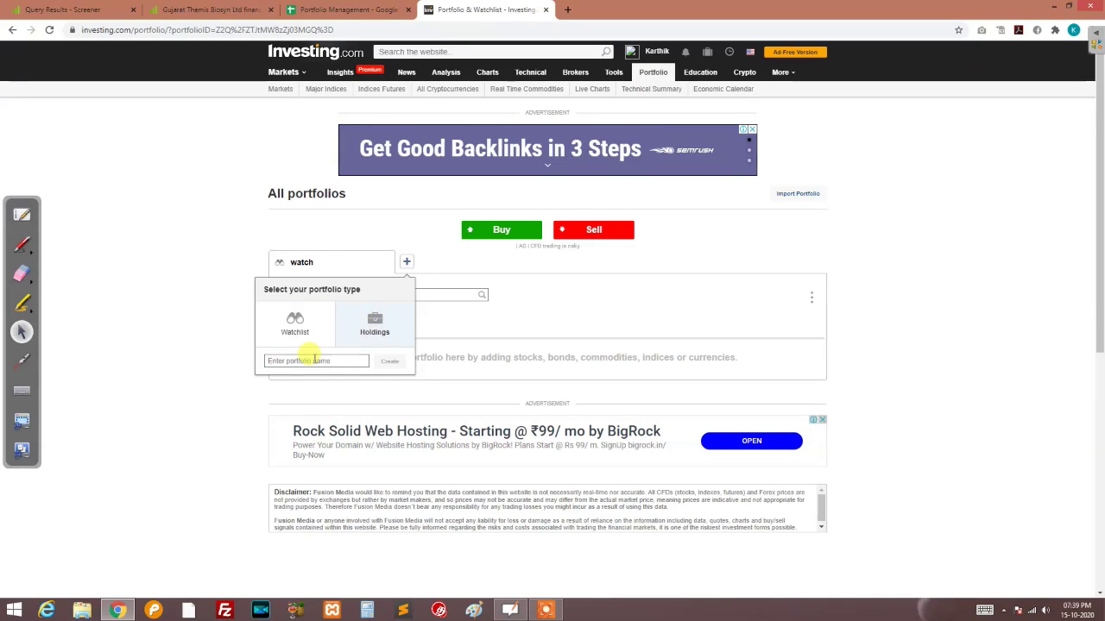
pyautogui.click(313, 359)
pyautogui.write('m')
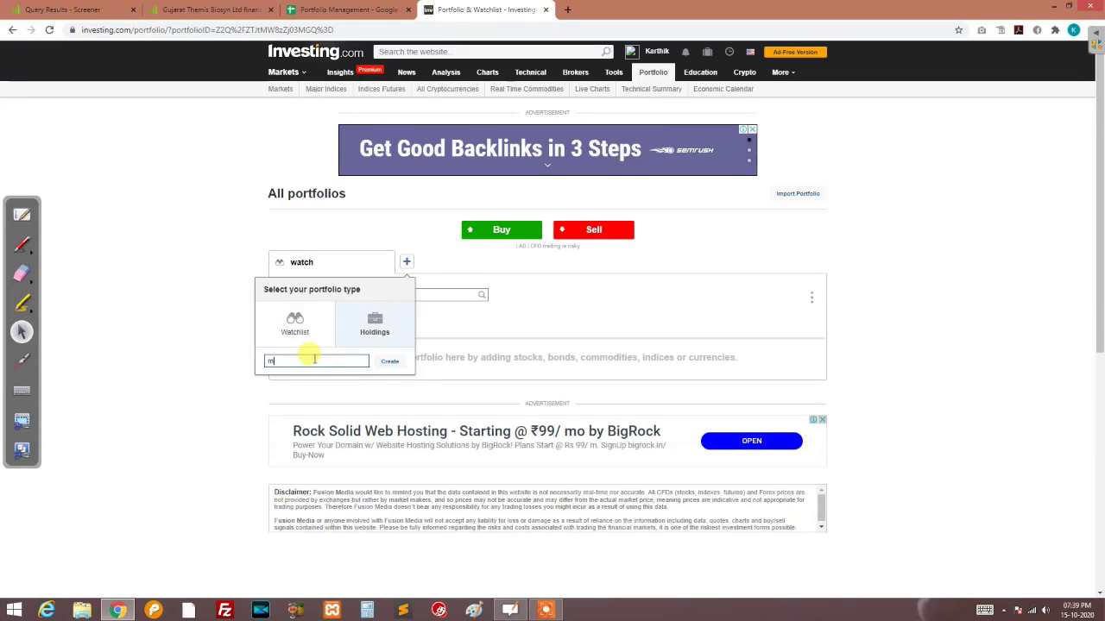
pyautogui.write('y portfolio')
pyautogui.click(389, 361)
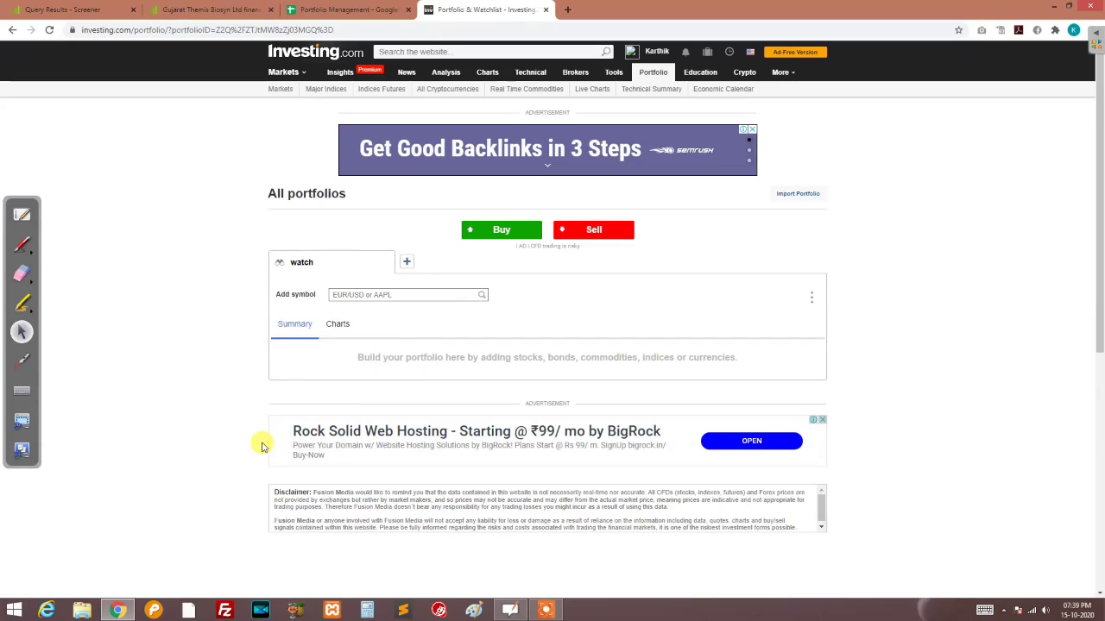
# Add a BUY position for Gujarat Themis Biosyn Ltd (GTHM) to my portfolio with an amount of 1000
pyautogui.click(407, 261)
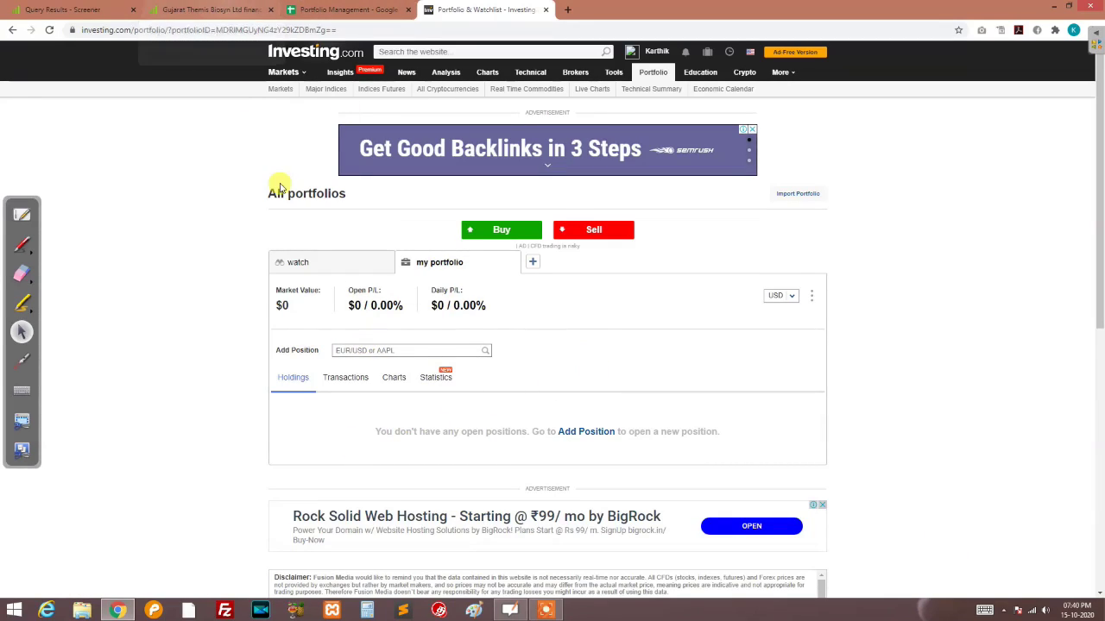
pyautogui.click(382, 350)
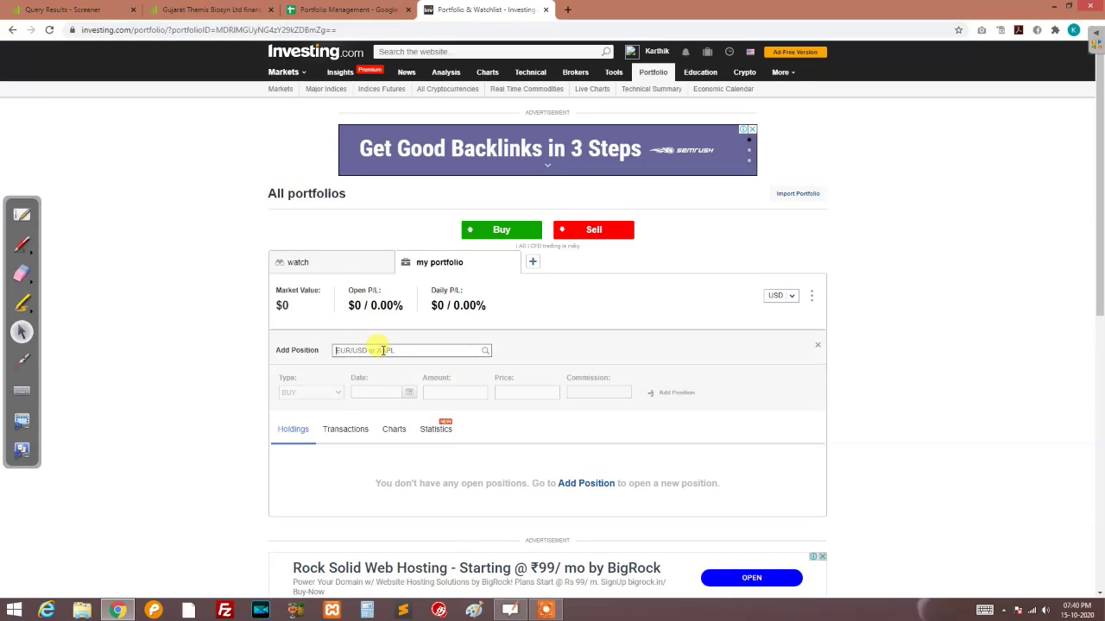
pyautogui.write('guja')
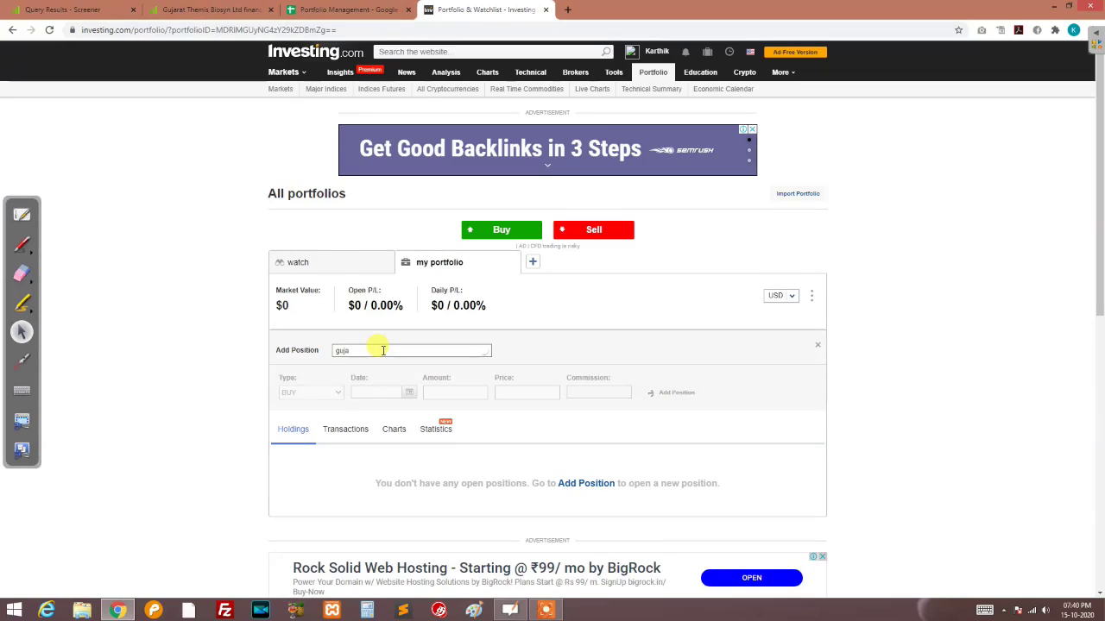
pyautogui.write('rat')
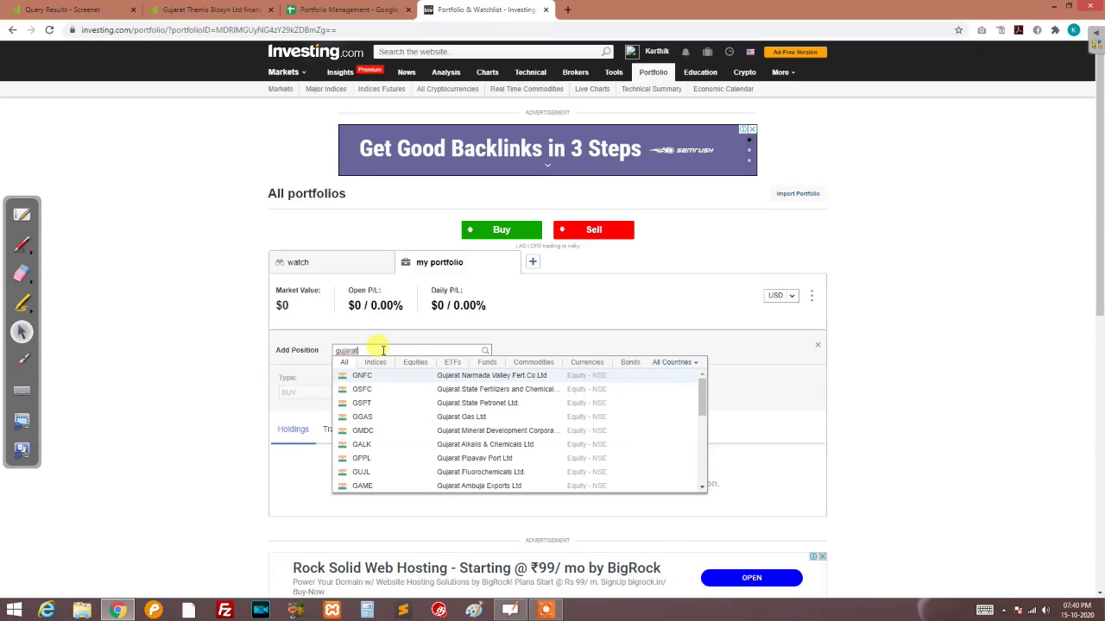
pyautogui.write(' the')
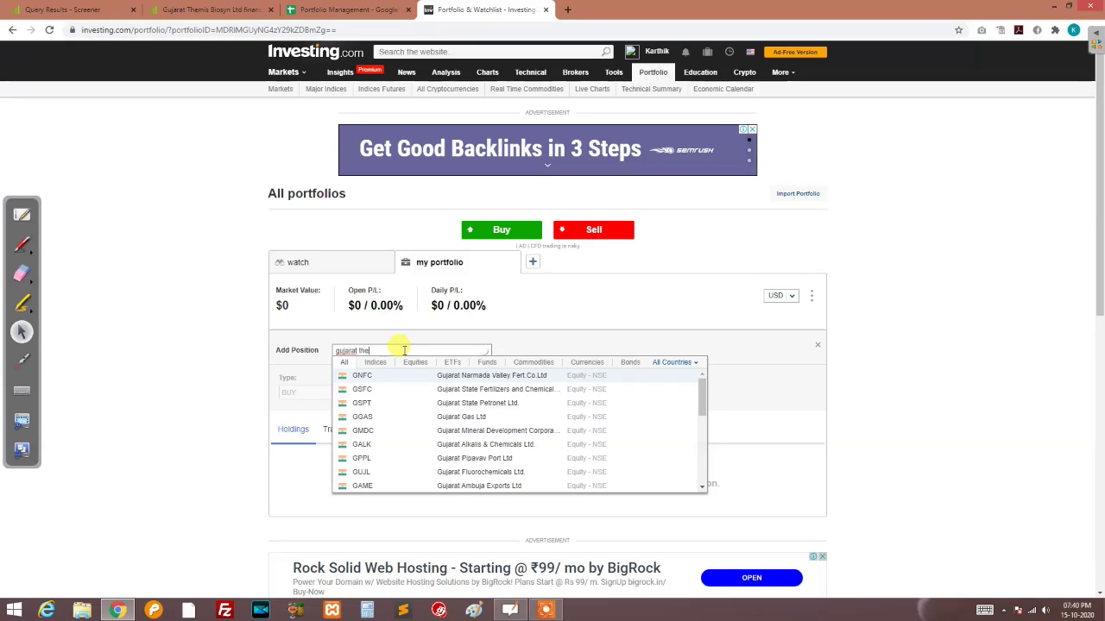
pyautogui.write('mis')
pyautogui.scroll(-1, 515, 451)
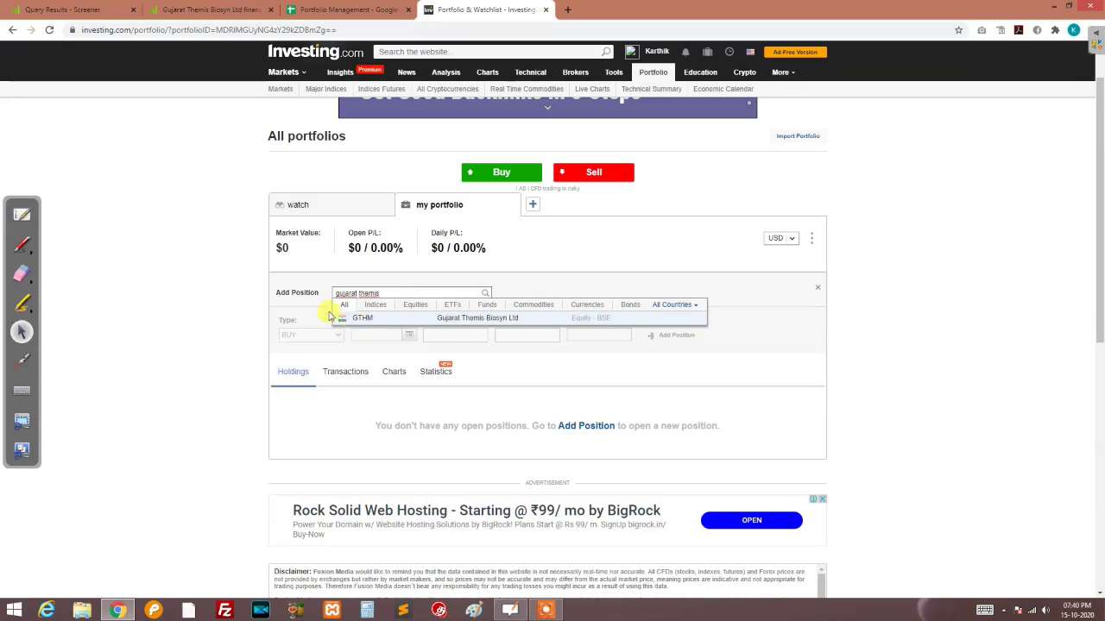
pyautogui.click(492, 319)
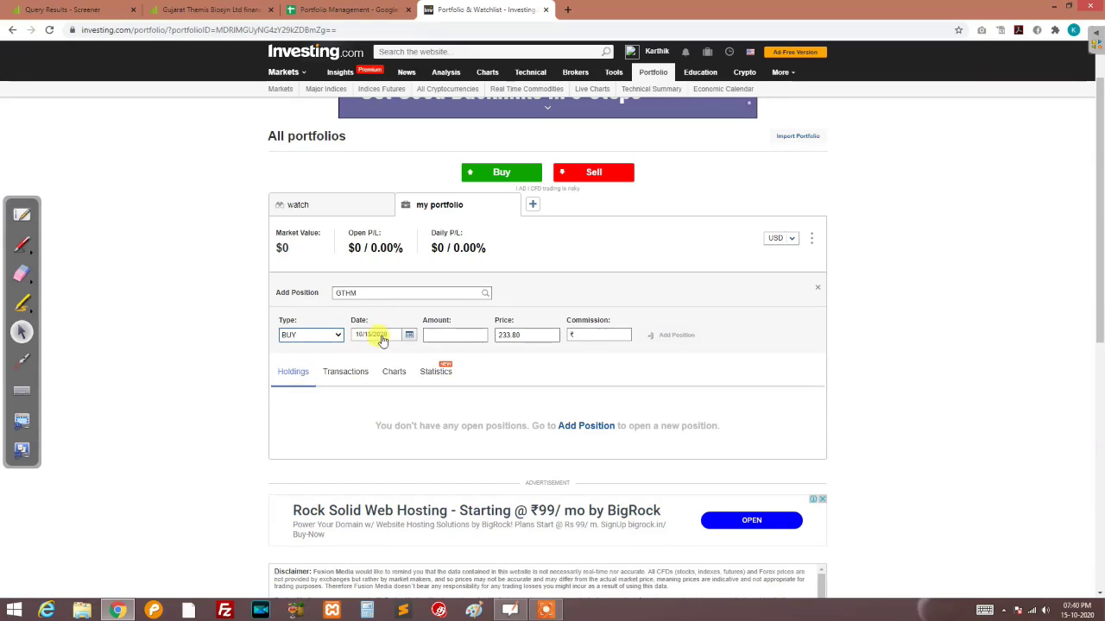
pyautogui.click(448, 336)
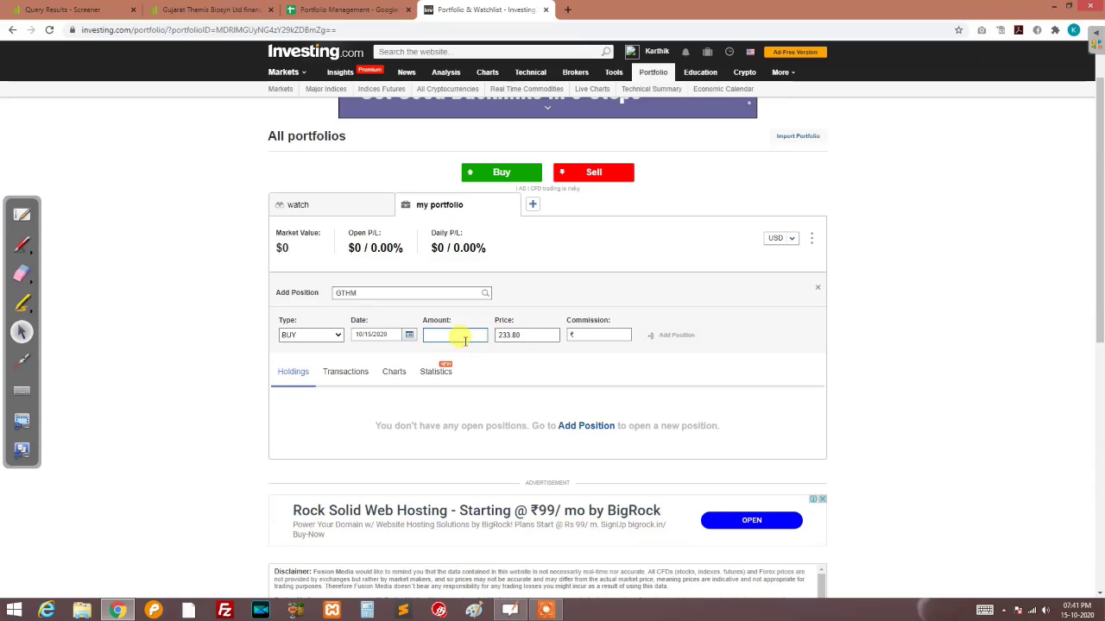
pyautogui.write('000')
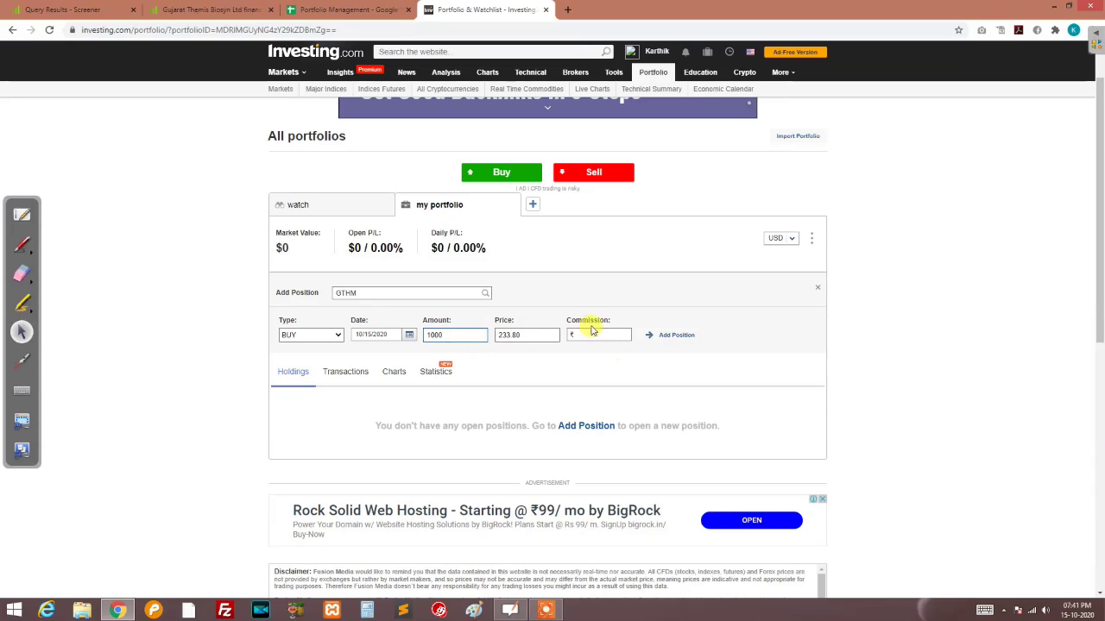
pyautogui.click(676, 336)
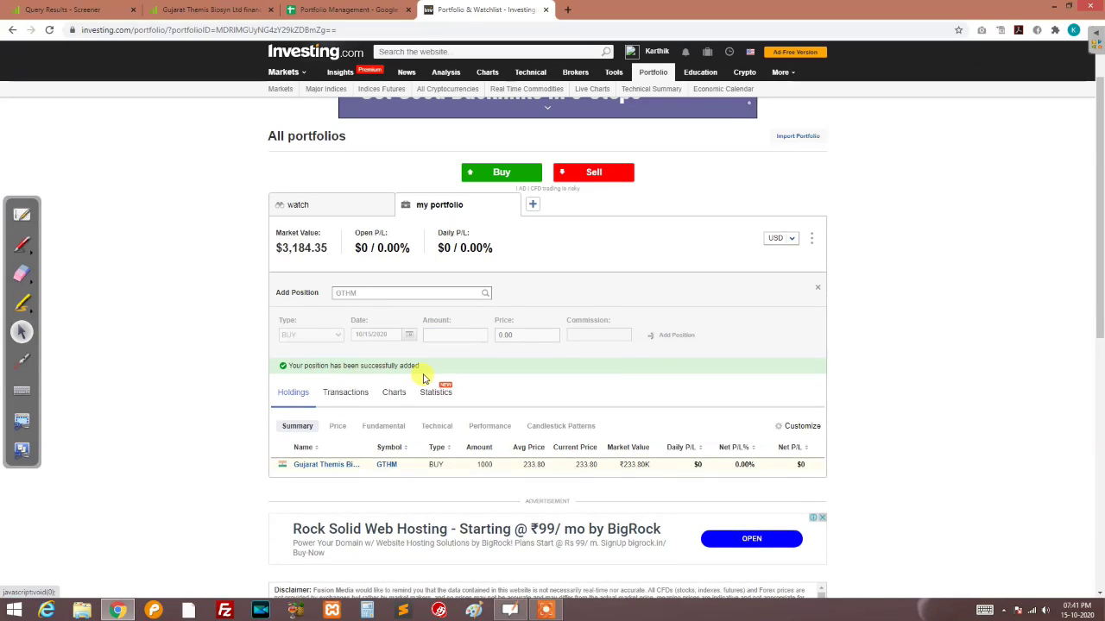
# Change the display currency of my portfolio to INR
pyautogui.scroll(-1, 424, 378)
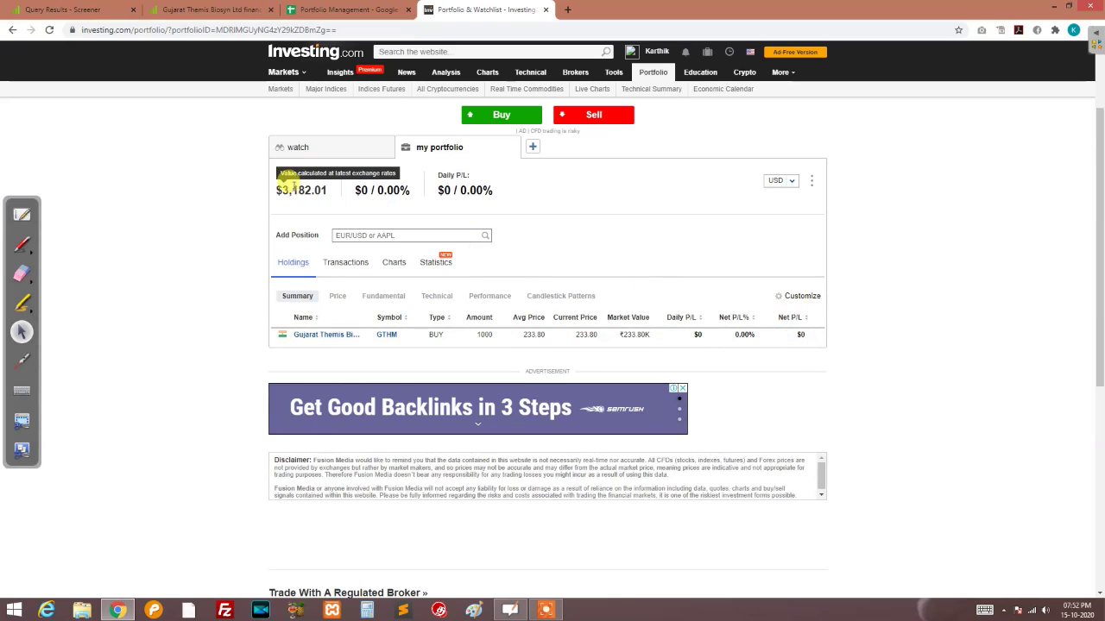
pyautogui.click(787, 181)
pyautogui.click(775, 234)
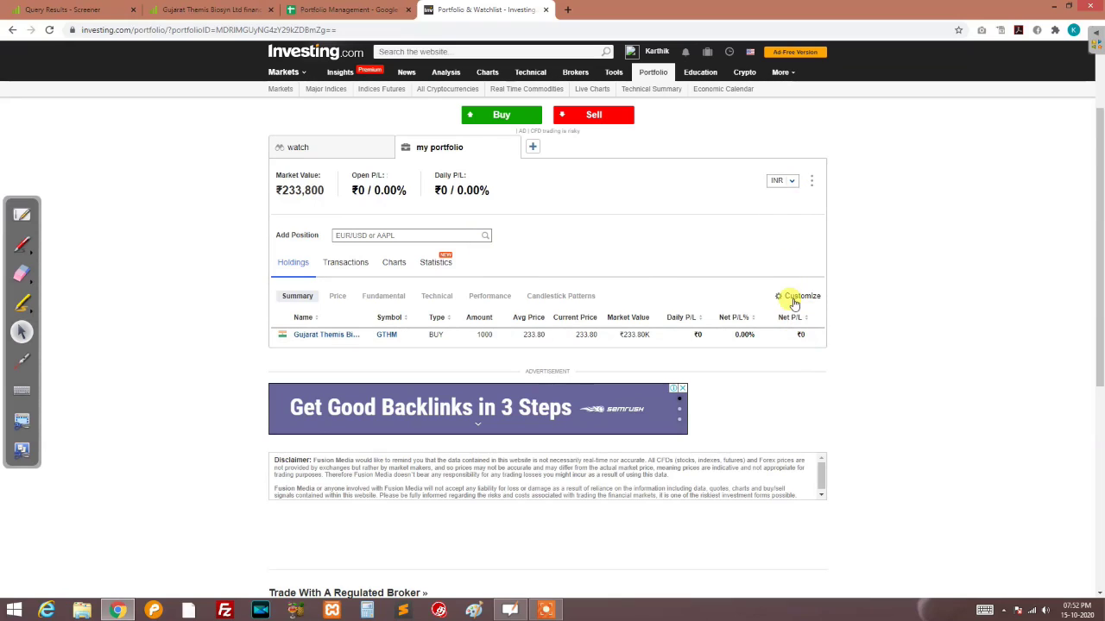
pyautogui.moveTo(283, 190)
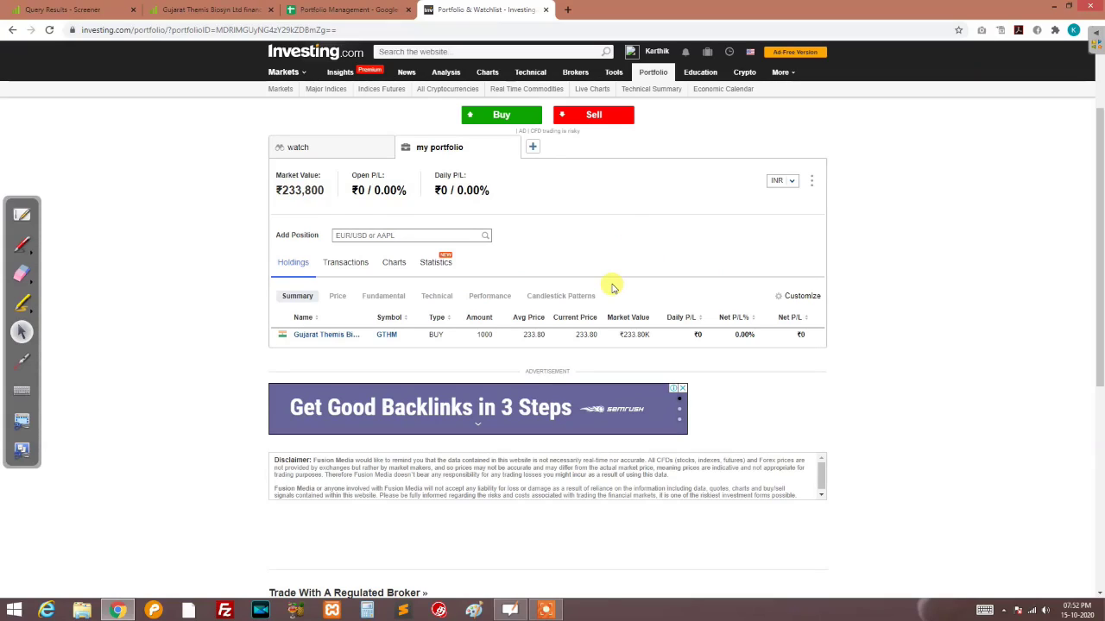
# Open Zerodha's support article listing all exchange-traded ETFs from the Google results for "zerodha etf"
pyautogui.hotkey('ctrl', 'Tab')
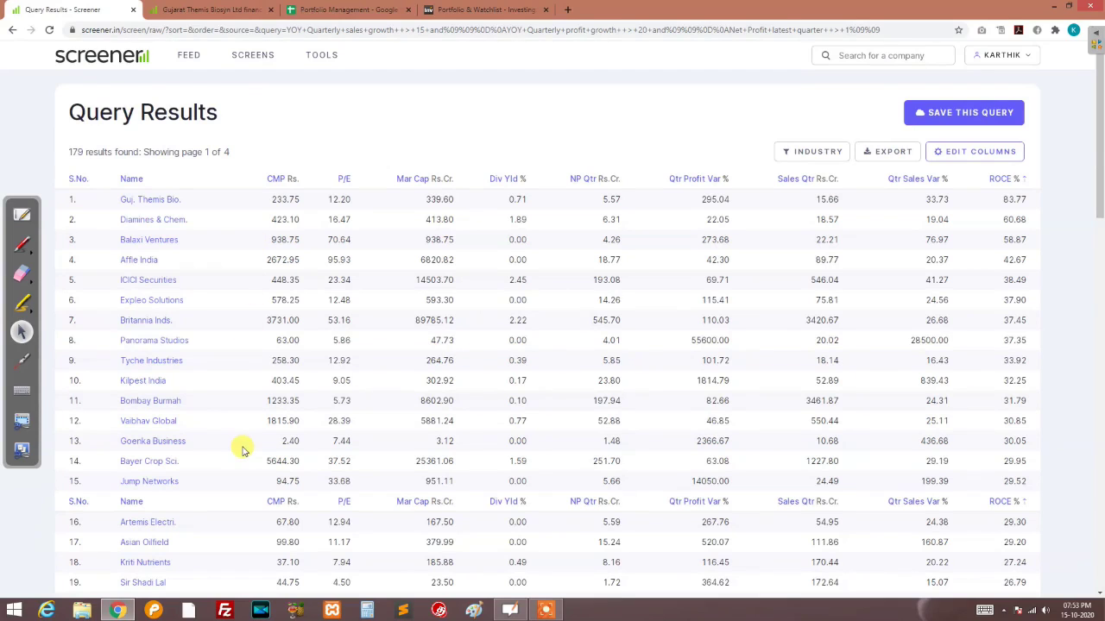
pyautogui.hotkey('ctrl', 'shift', 'Tab')
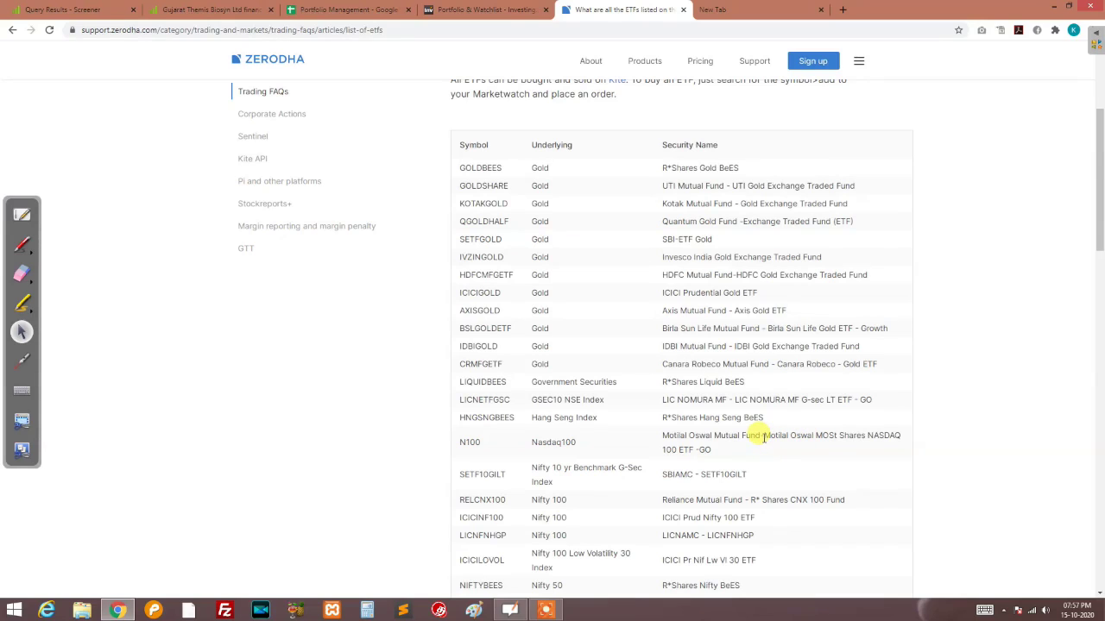
pyautogui.click(12, 31)
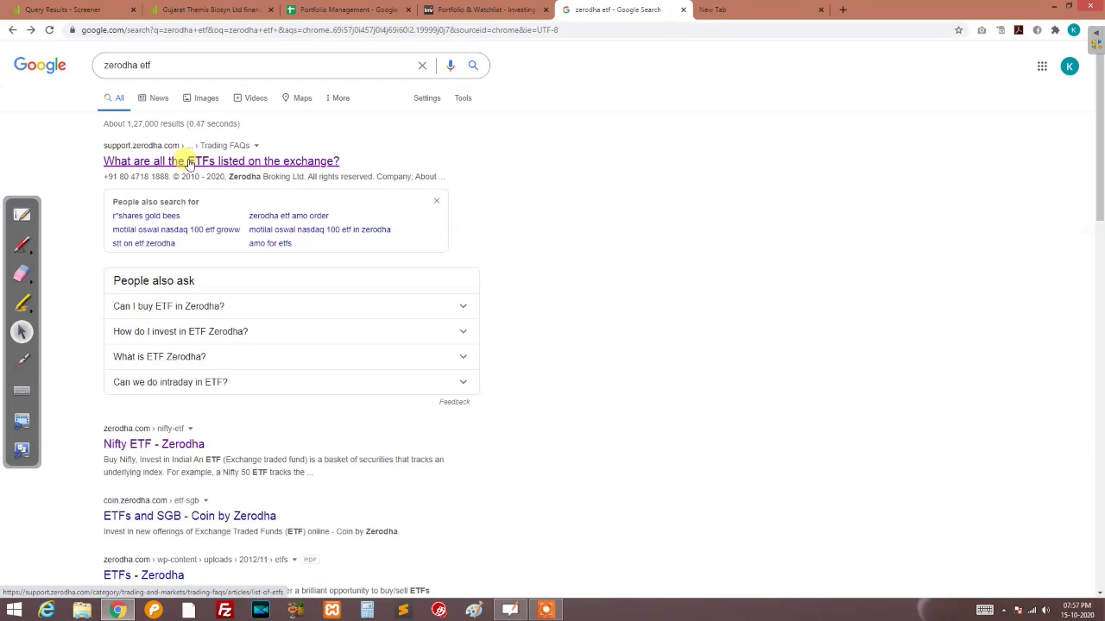
pyautogui.click(275, 161)
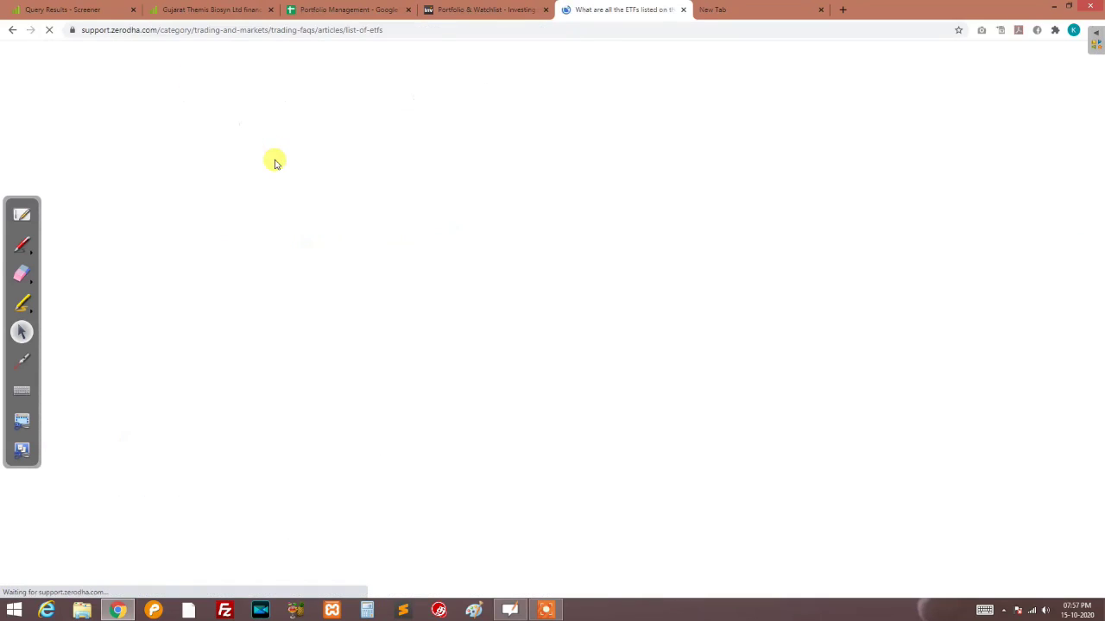
# Examine the Zerodha ETF table for the symbols and security names of the gold and Nasdaq100 funds
pyautogui.scroll(-3, 464, 315)
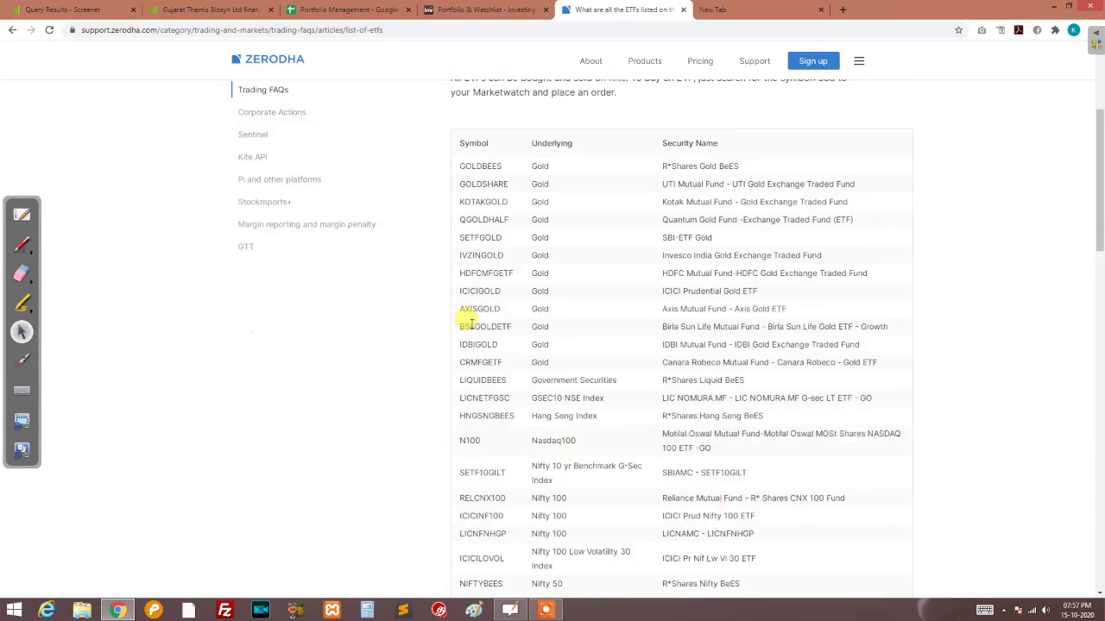
pyautogui.scroll(1, 483, 285)
pyautogui.moveTo(514, 209); pyautogui.dragTo(464, 226)
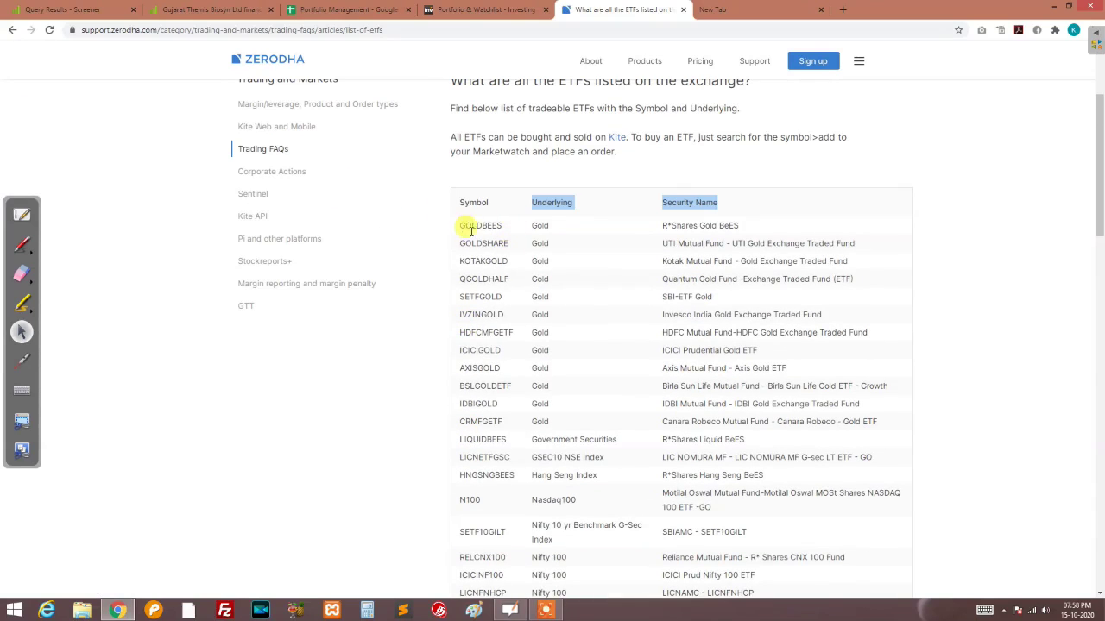
pyautogui.click(518, 224)
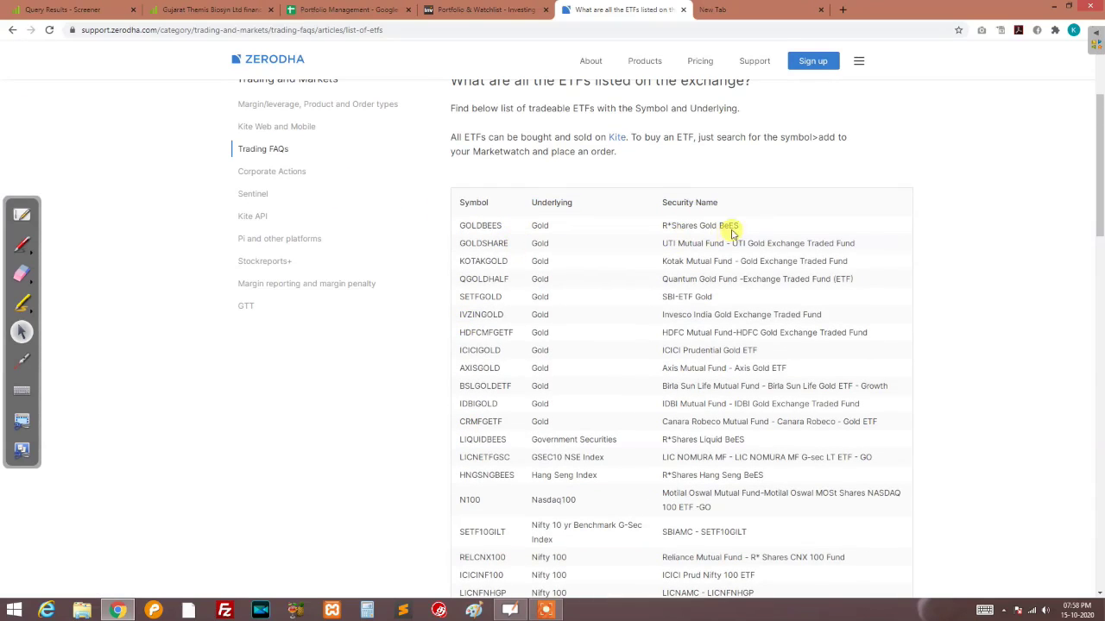
pyautogui.moveTo(736, 222); pyautogui.dragTo(639, 229)
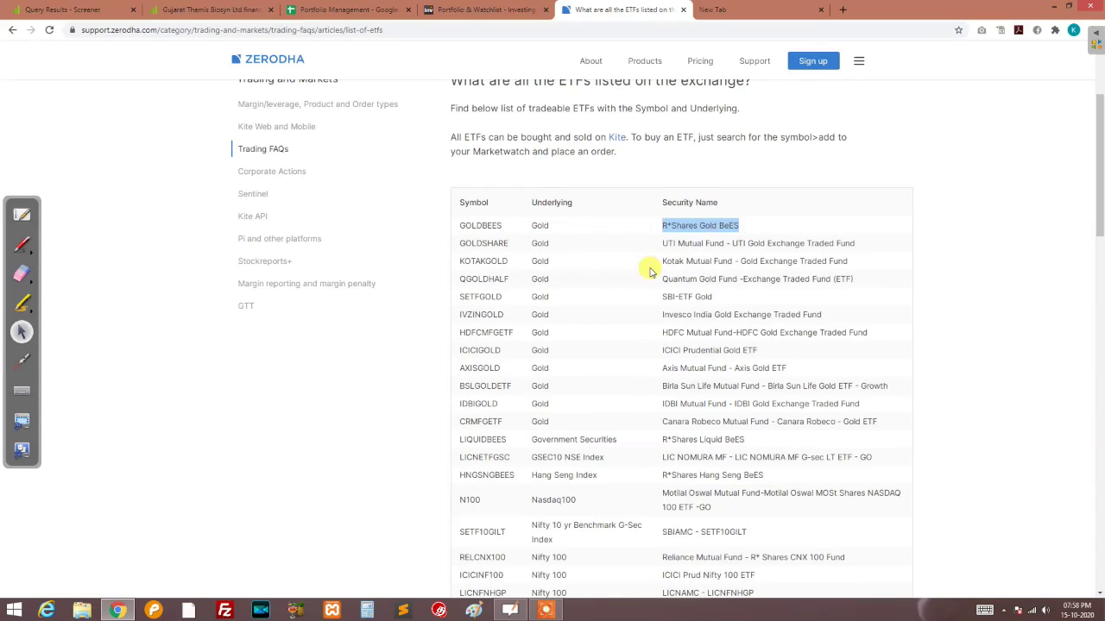
pyautogui.moveTo(503, 225); pyautogui.dragTo(459, 225)
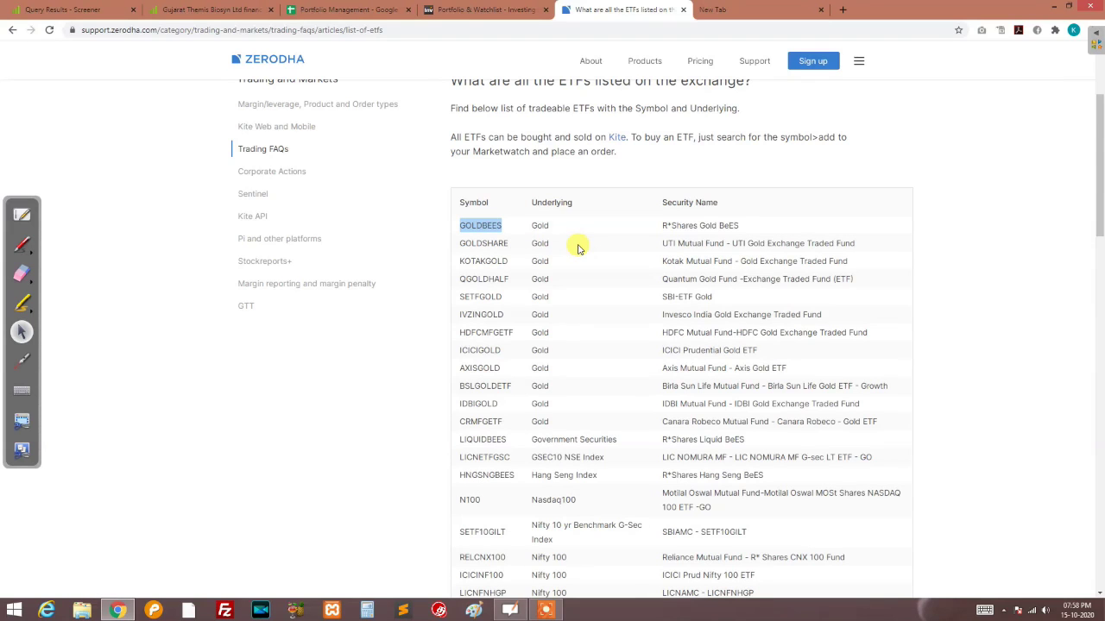
pyautogui.scroll(-3, 579, 249)
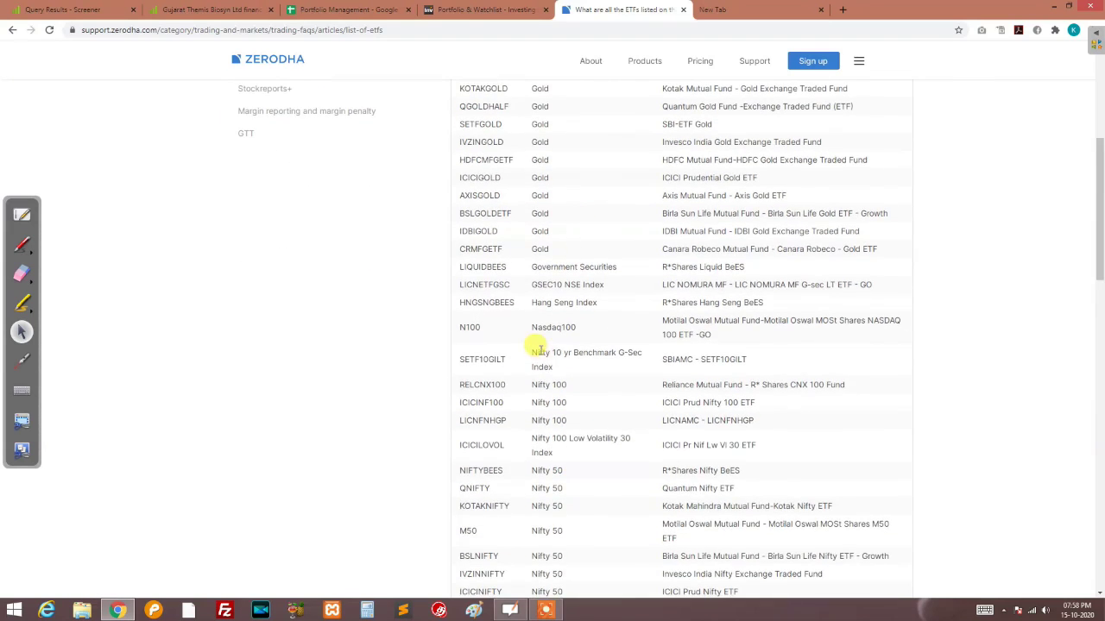
pyautogui.moveTo(578, 328); pyautogui.dragTo(540, 327)
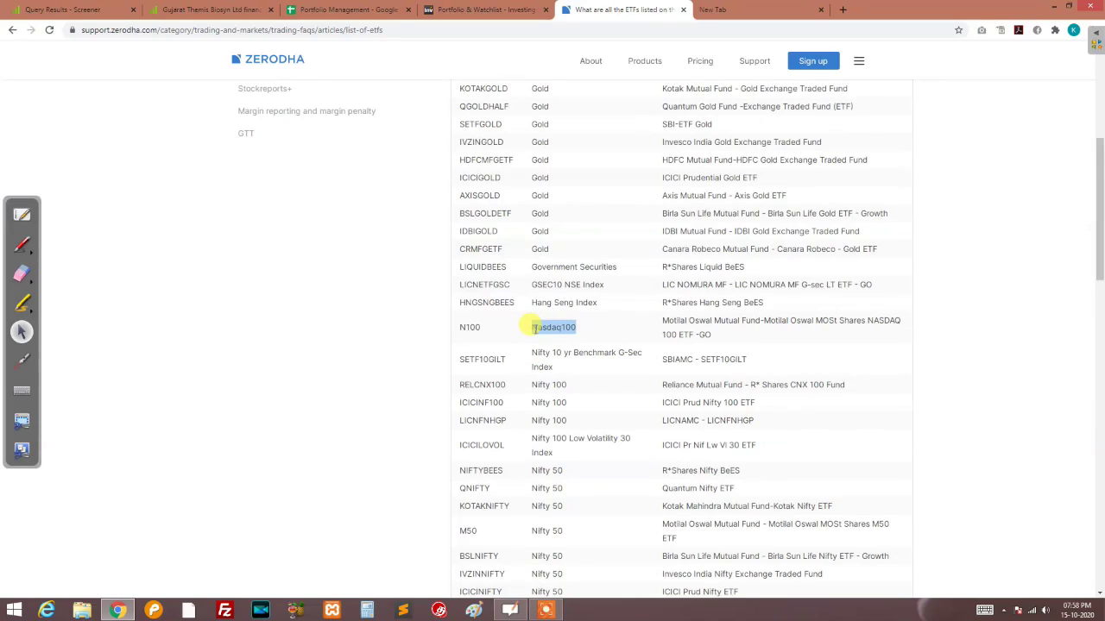
pyautogui.moveTo(486, 326); pyautogui.dragTo(451, 330)
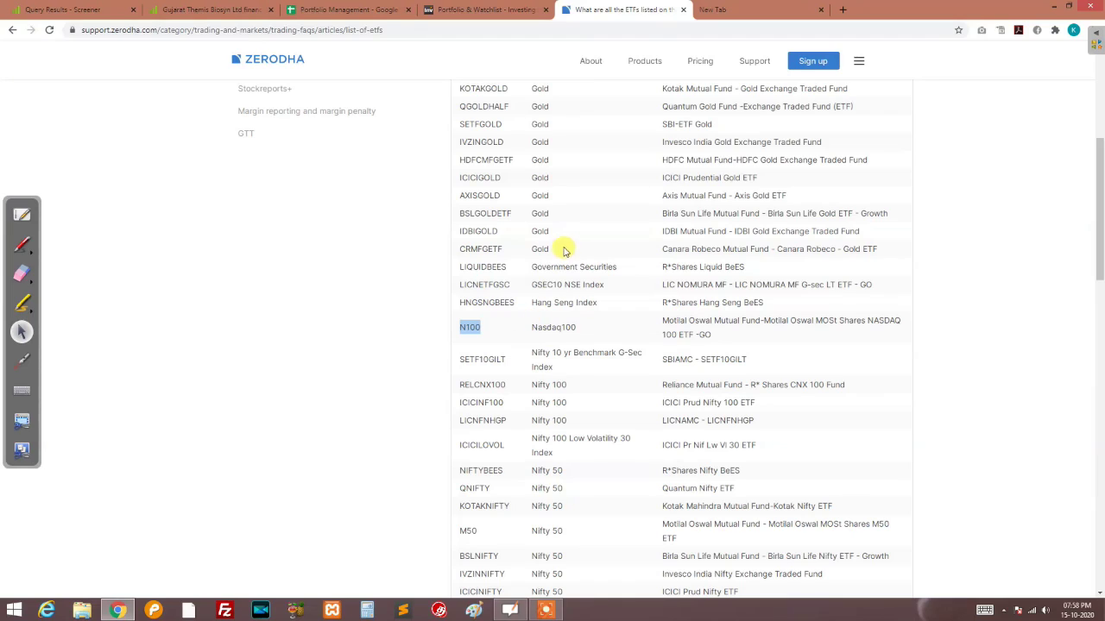
pyautogui.click(581, 334)
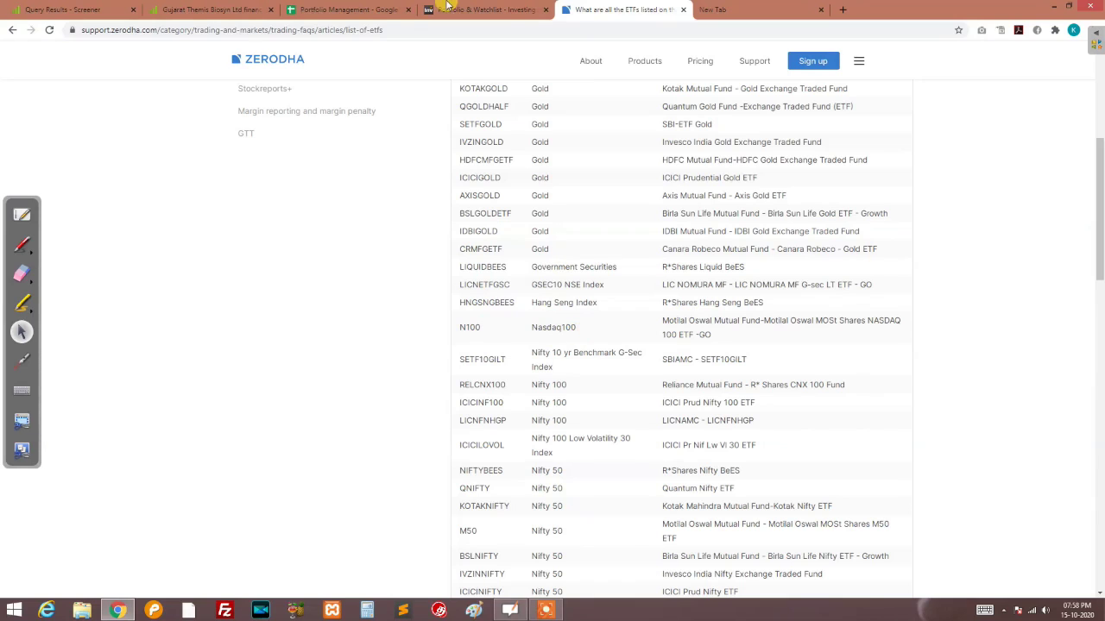
# Return to Investing.com and add a BUY position for the Motilal Oswal NASDAQ 100 ETF (N100) with an amount of 1000
pyautogui.click(479, 9)
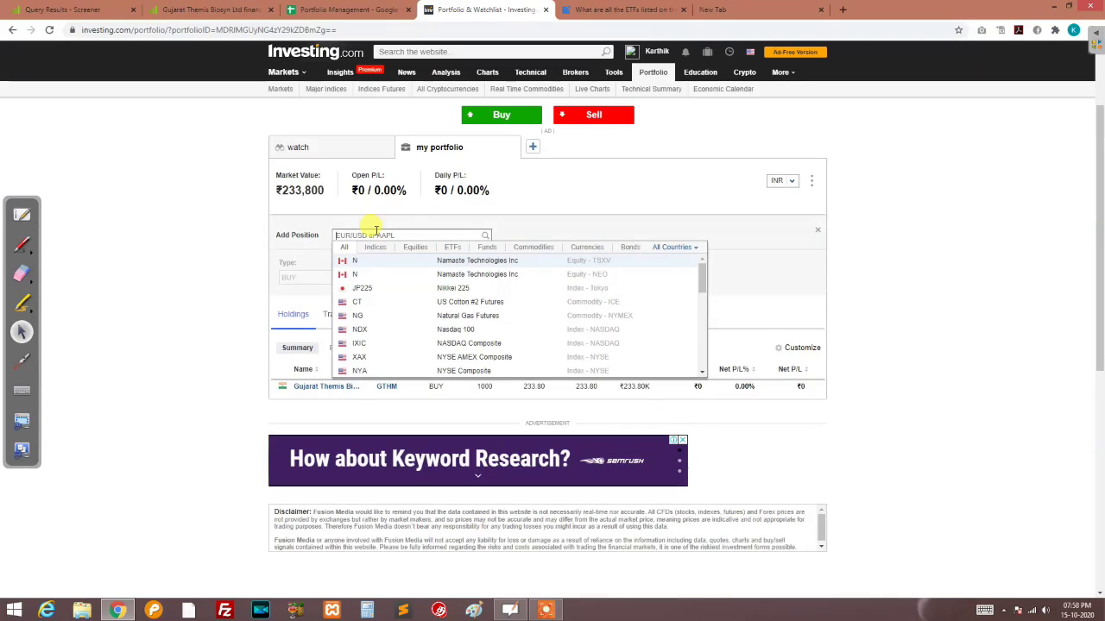
pyautogui.write('n100')
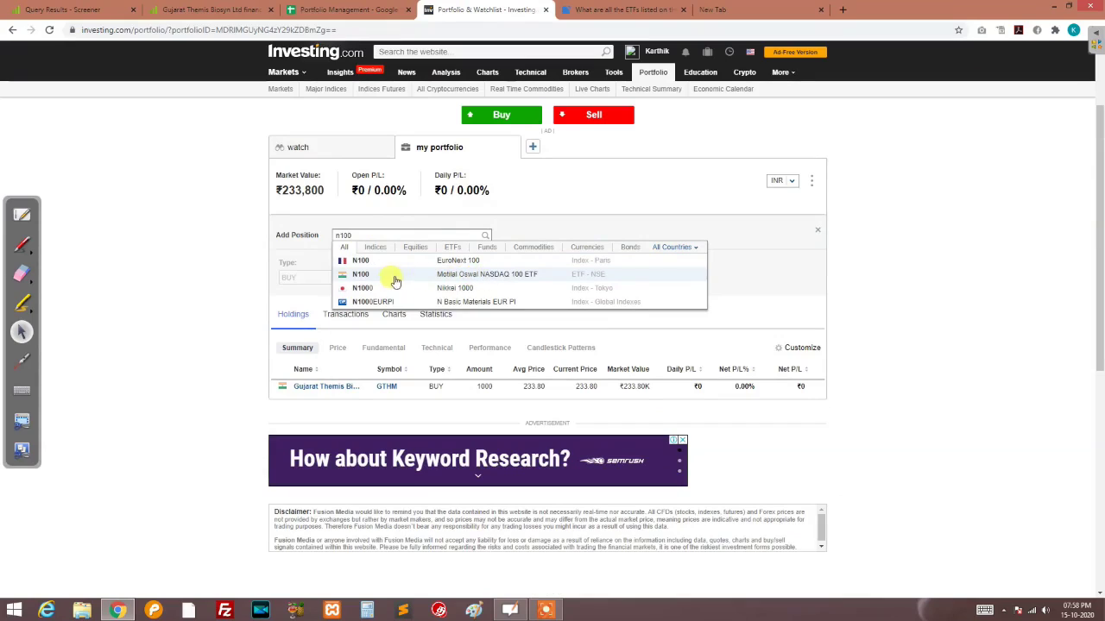
pyautogui.click(614, 275)
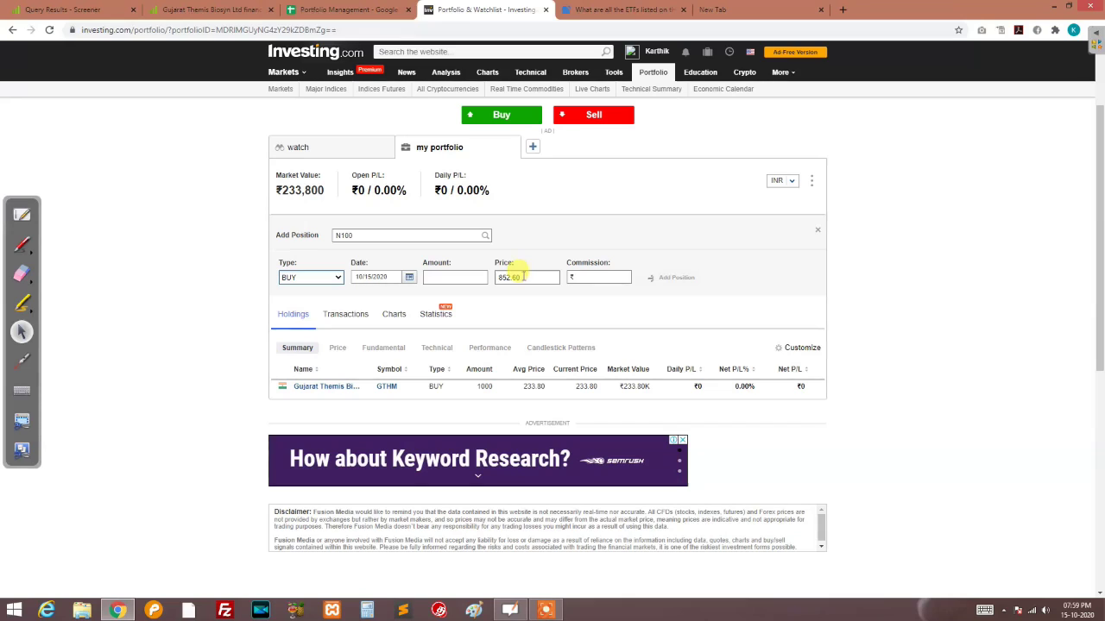
pyautogui.click(460, 277)
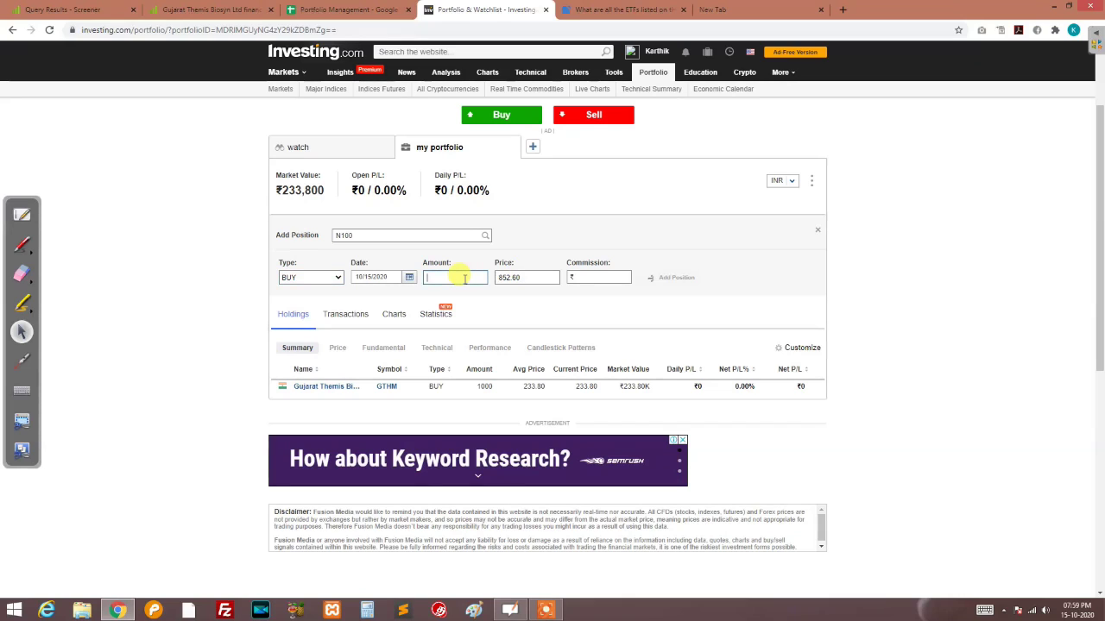
pyautogui.write('1000')
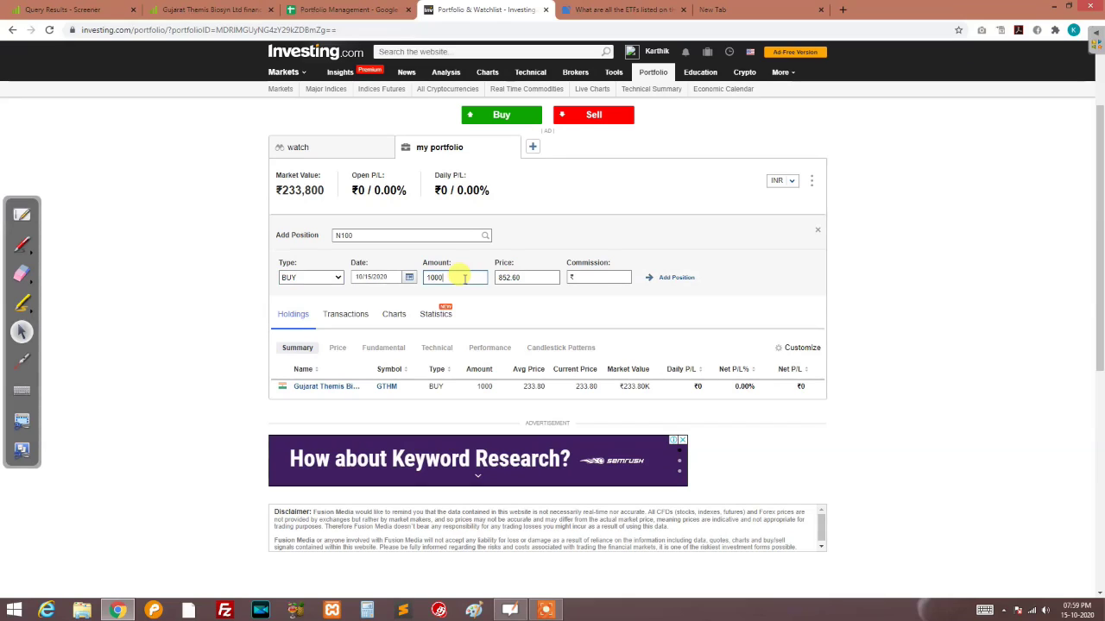
pyautogui.click(666, 279)
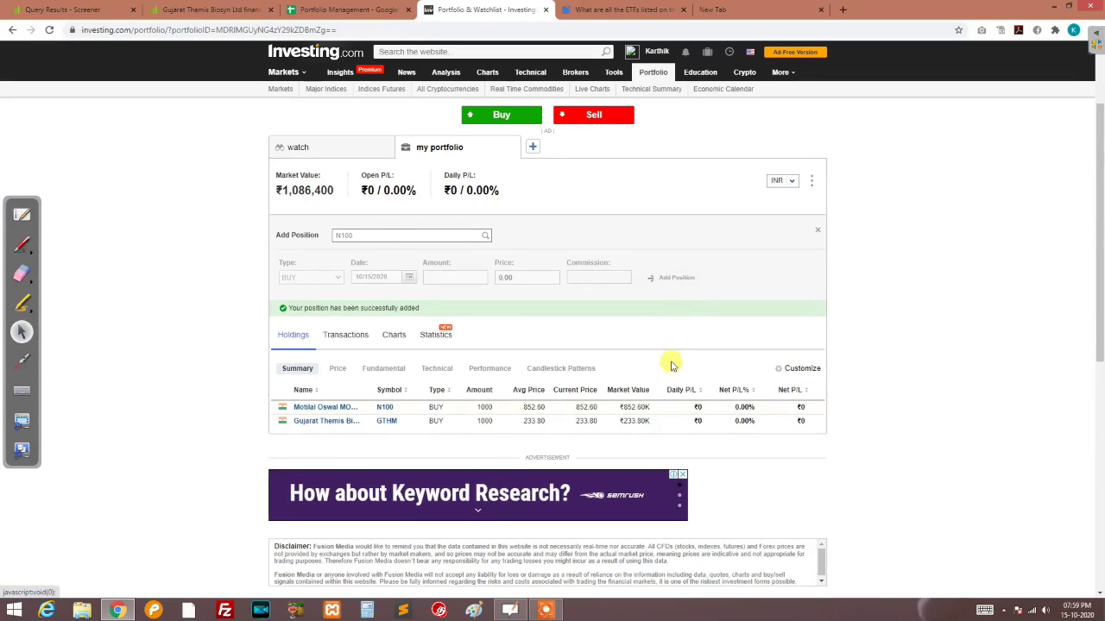
pyautogui.moveTo(341, 402)
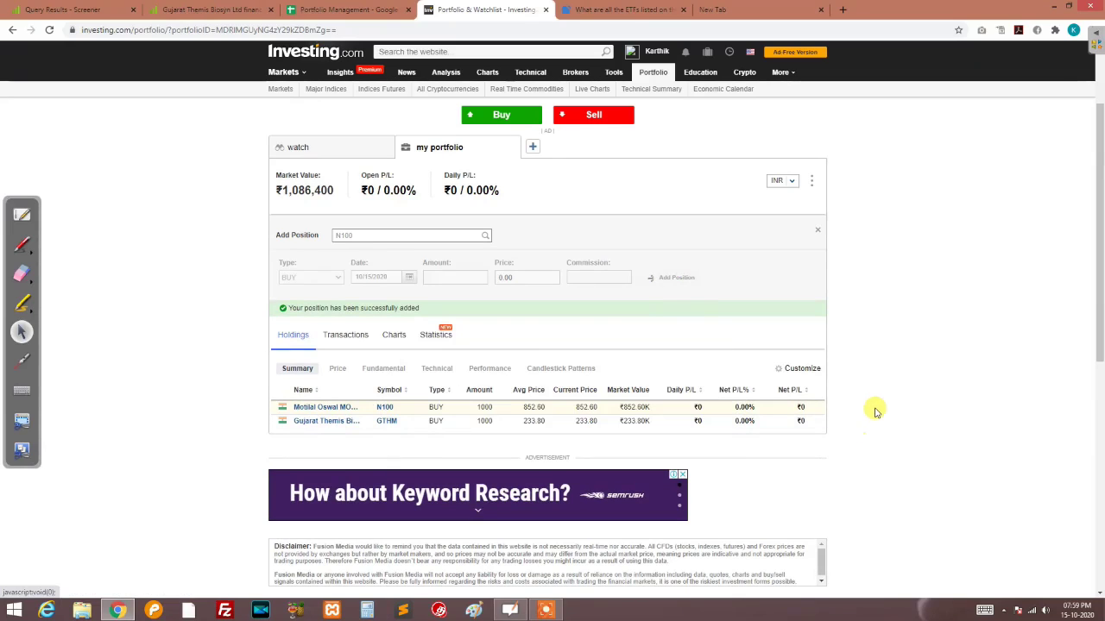